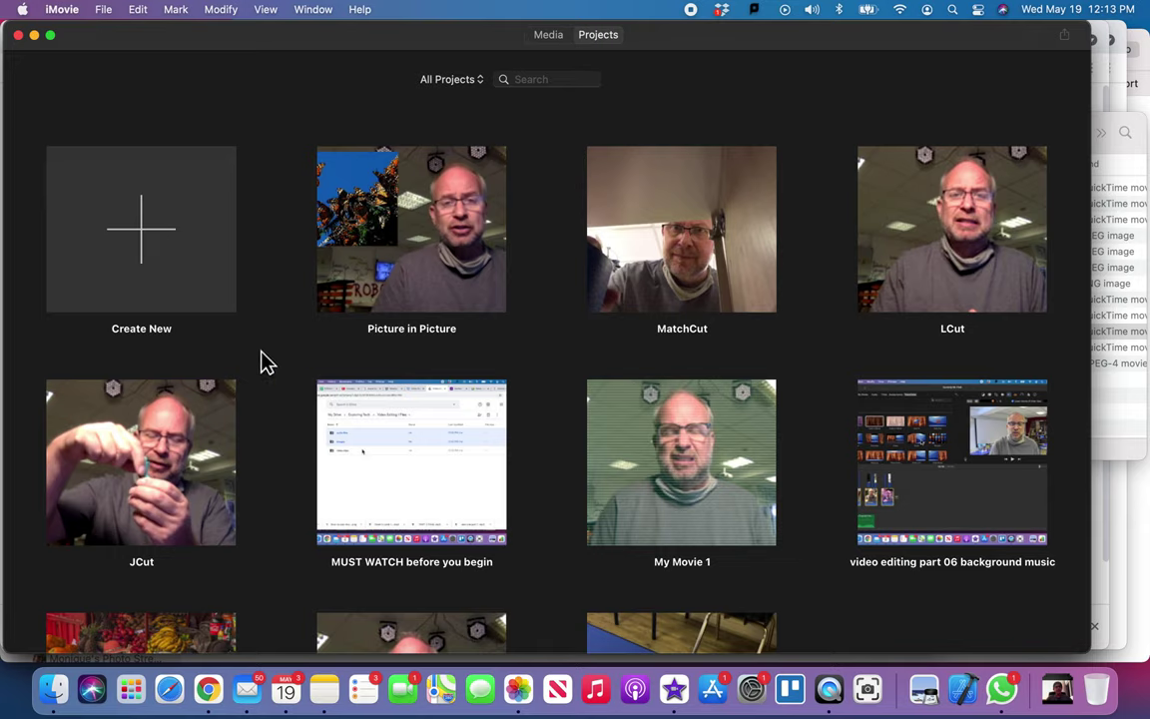
Create a new empty movie project, My Movie 2, from the Projects browser
click(145, 239)
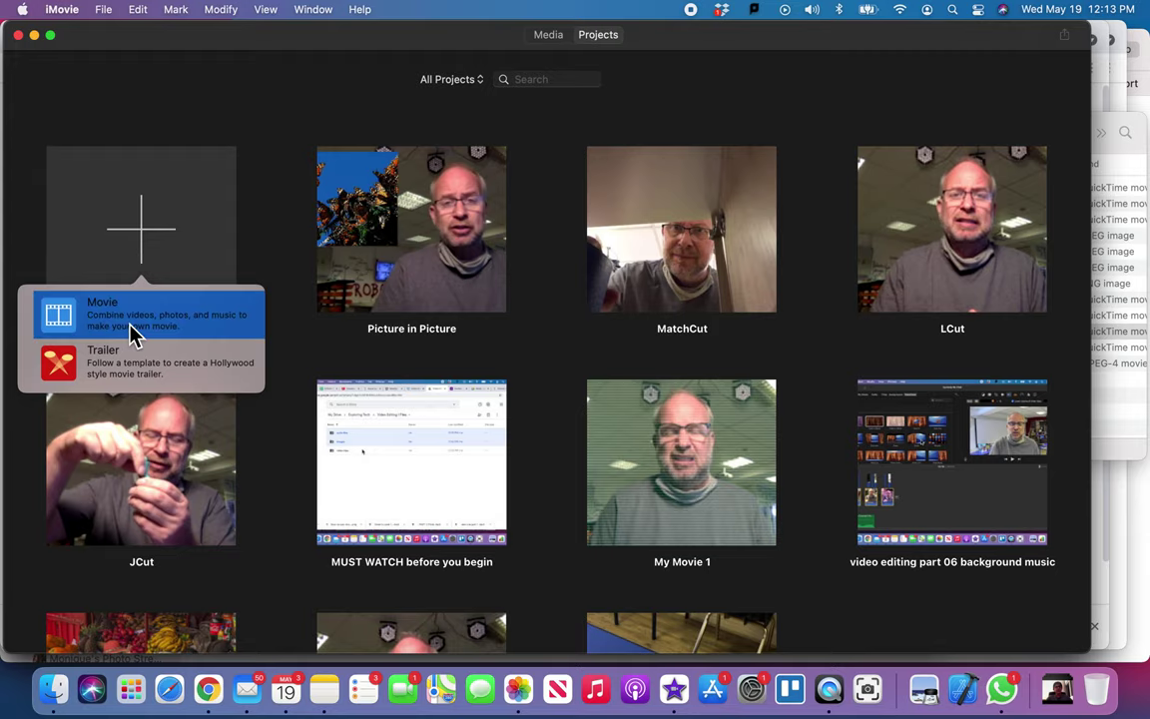
click(133, 335)
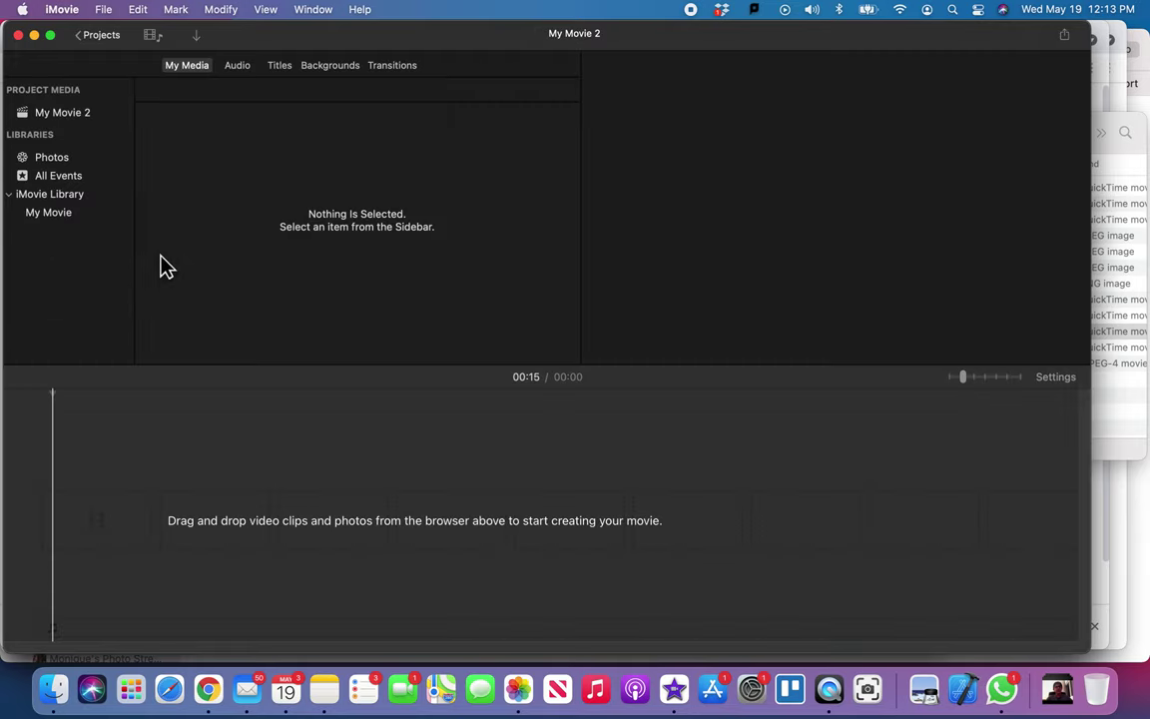
Drag Mr Flick in a Cave.MOV from Finder onto the iMovie timeline
click(56, 697)
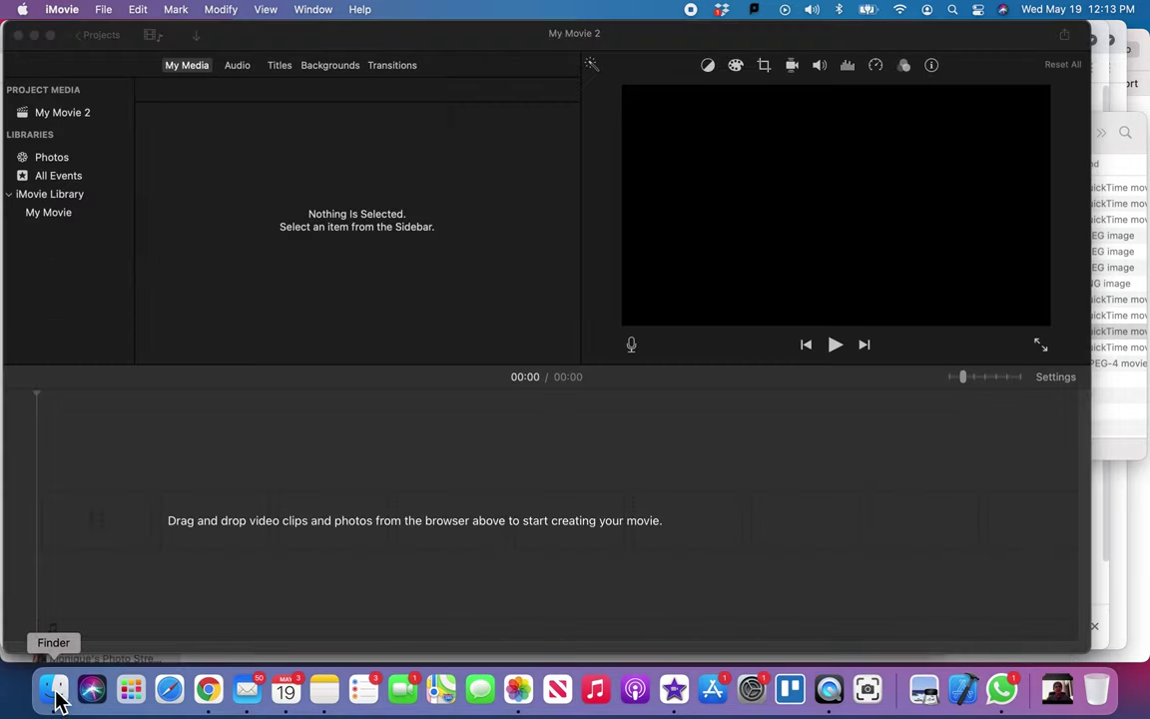
click(193, 289)
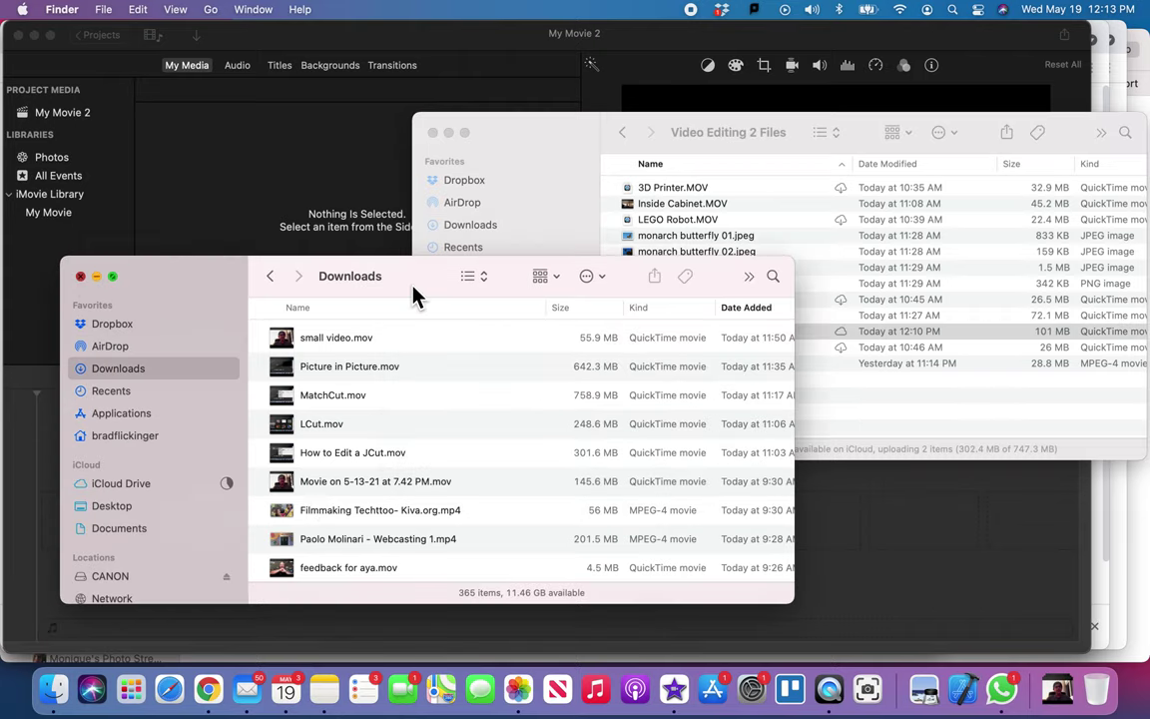
key(super+w)
drag(652, 339, 411, 511)
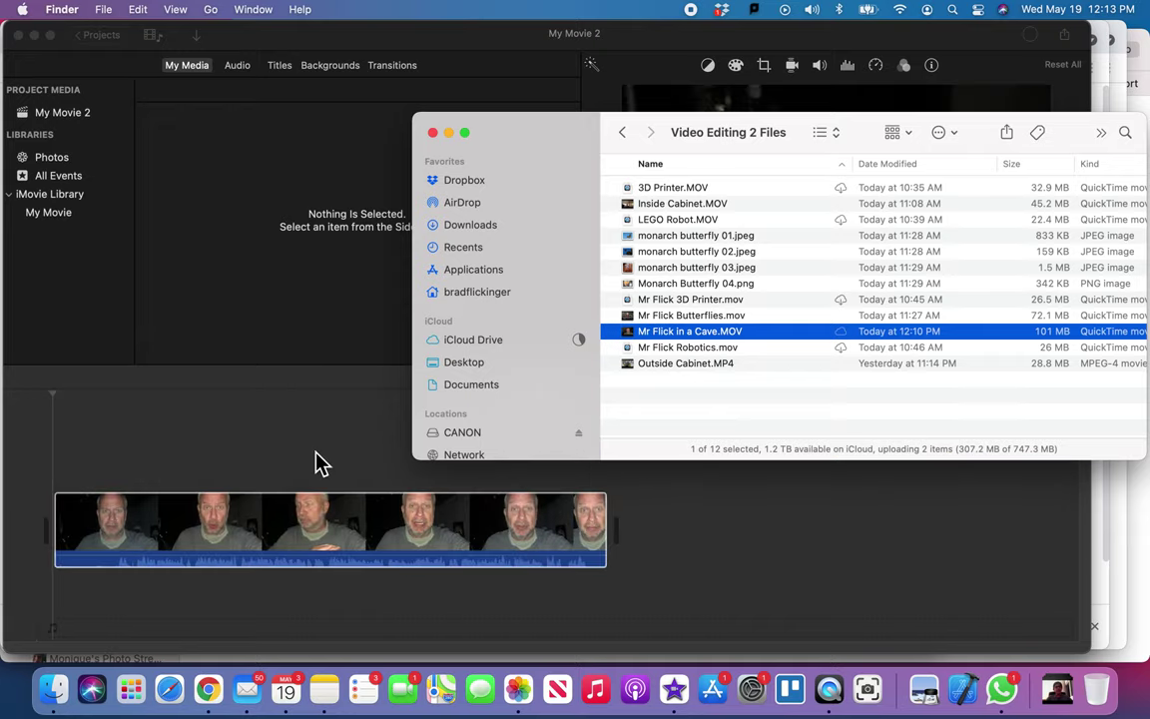
click(55, 522)
Trim both ends of the cave clip to 45.7 seconds and preview the result
drag(55, 522, 104, 523)
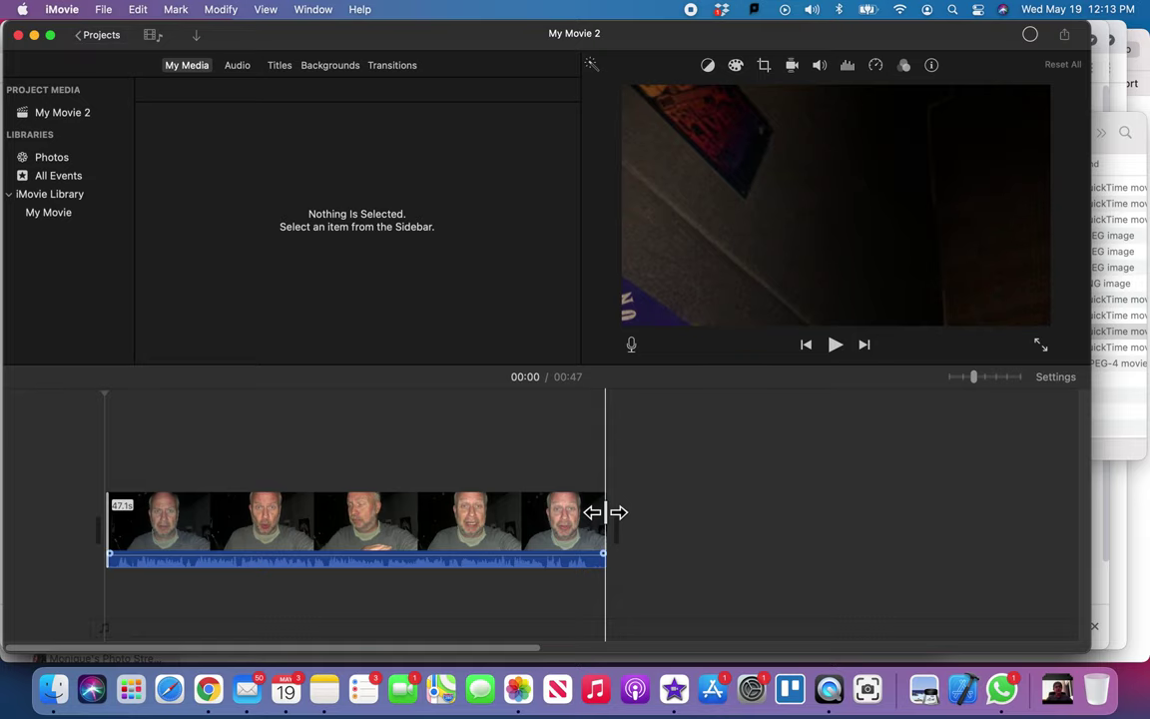
drag(603, 512, 594, 512)
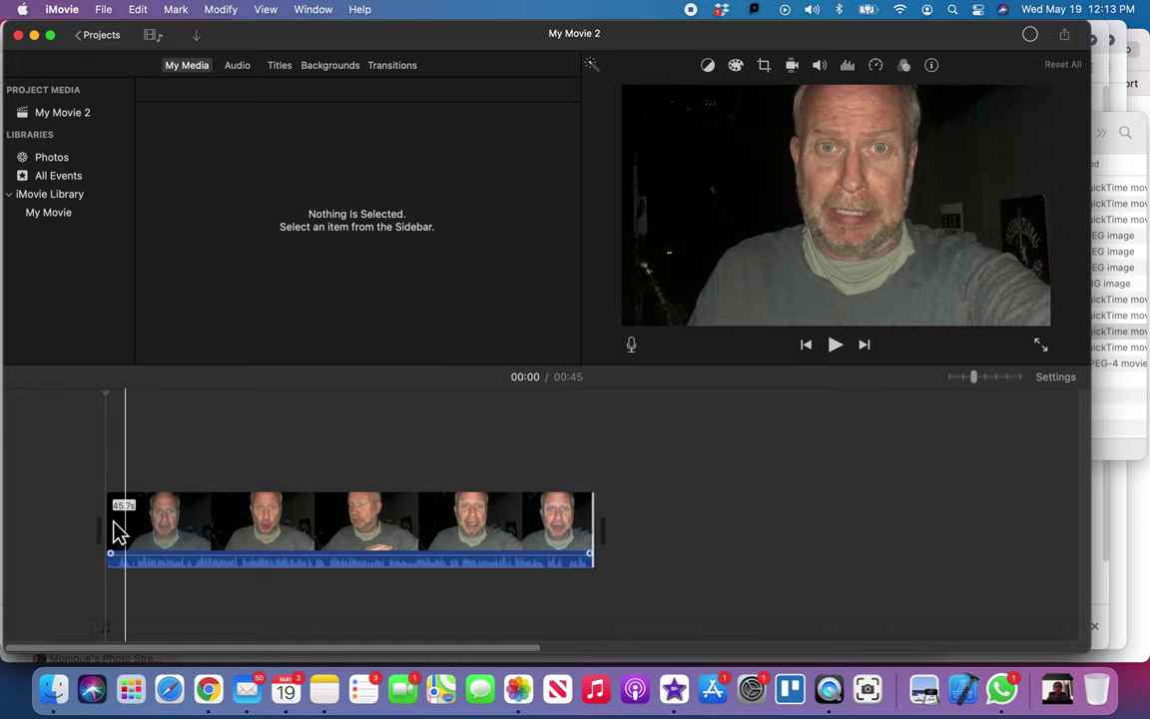
key(space)
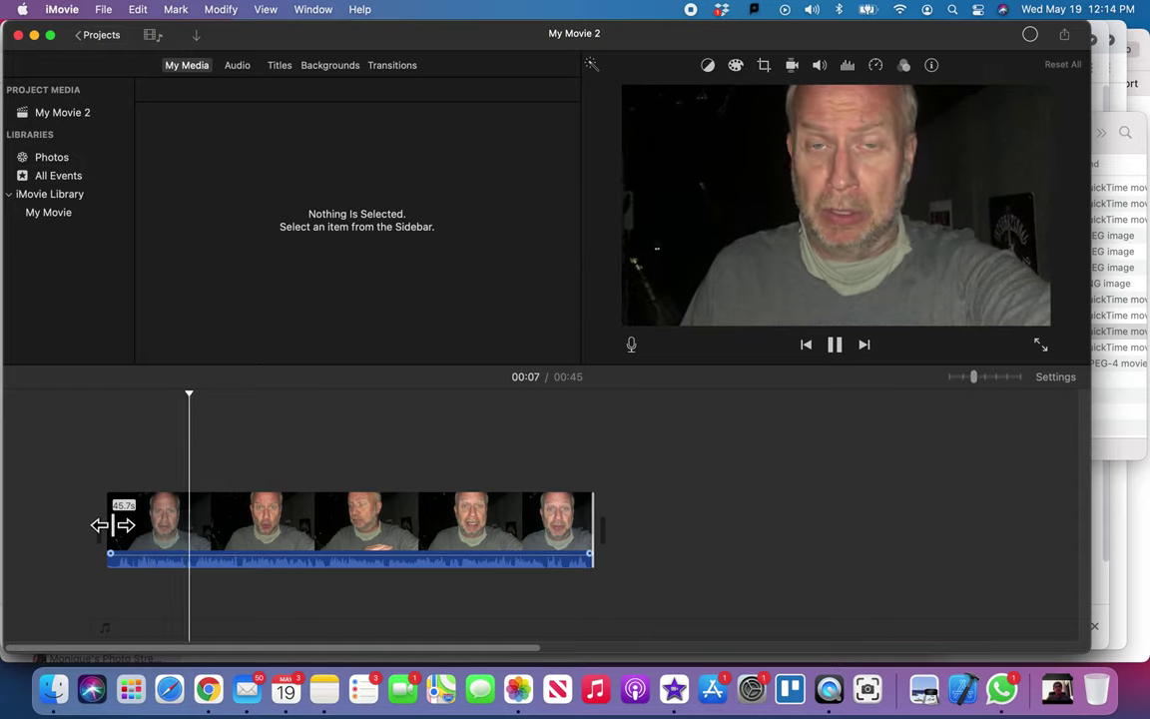
key(space)
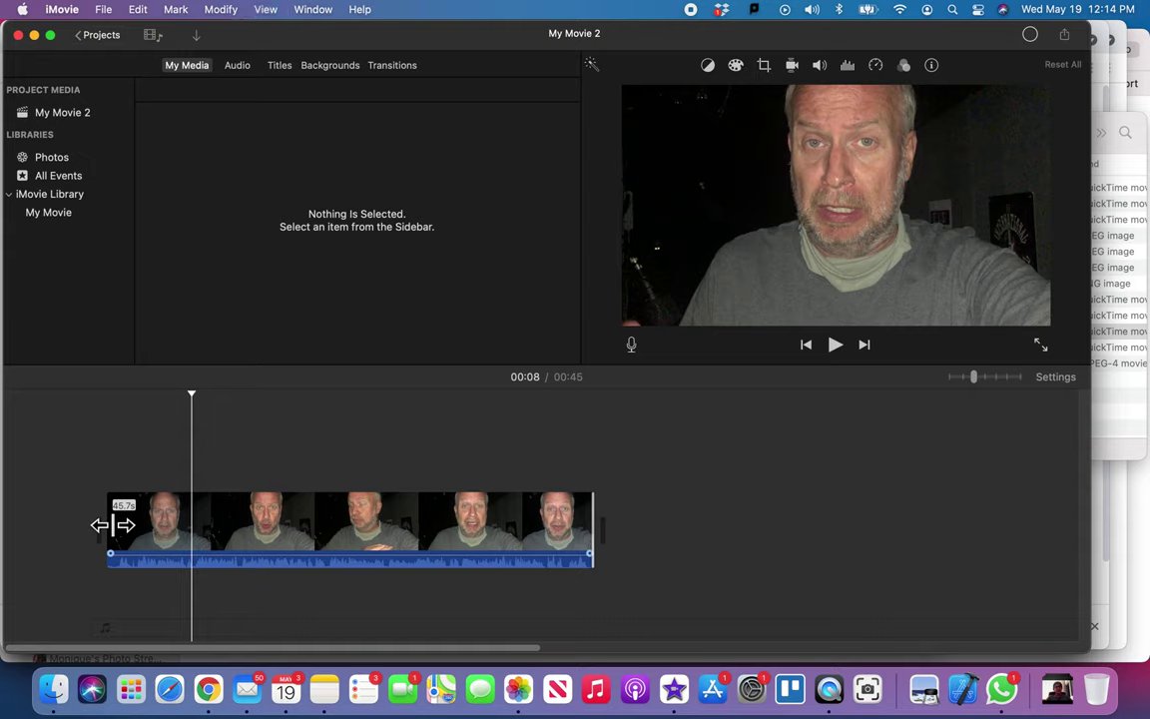
click(312, 507)
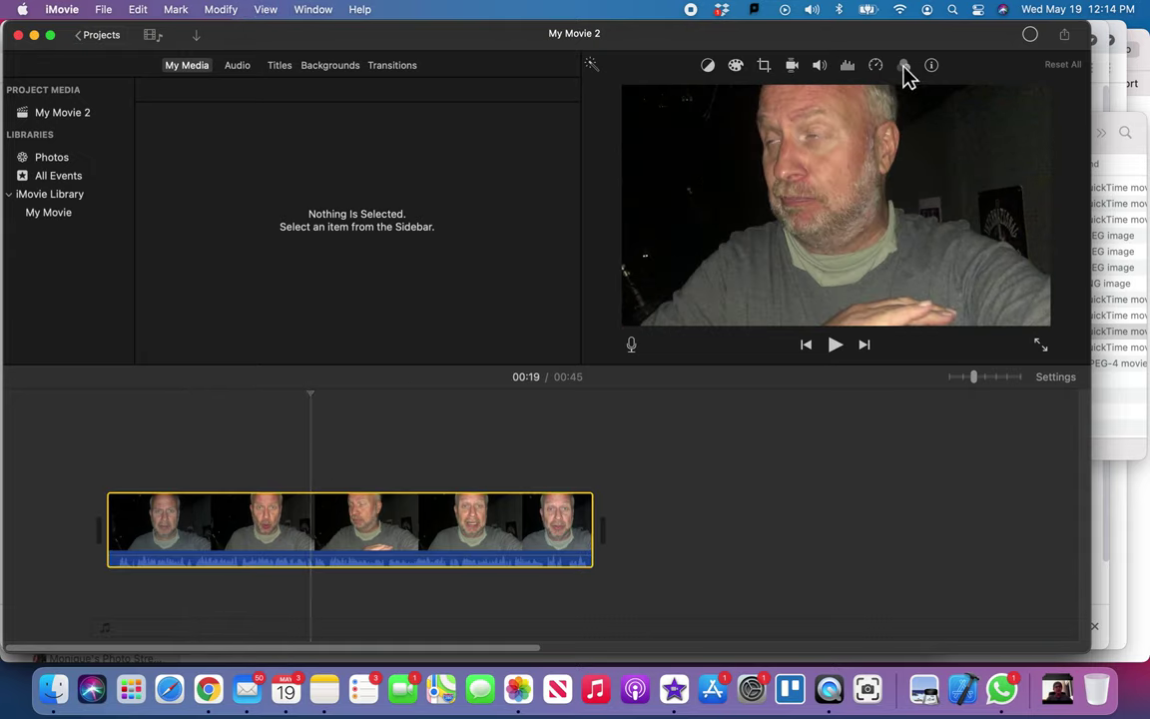
Try the Raster clip filter on the cave clip, then switch it to Hard Light
click(903, 66)
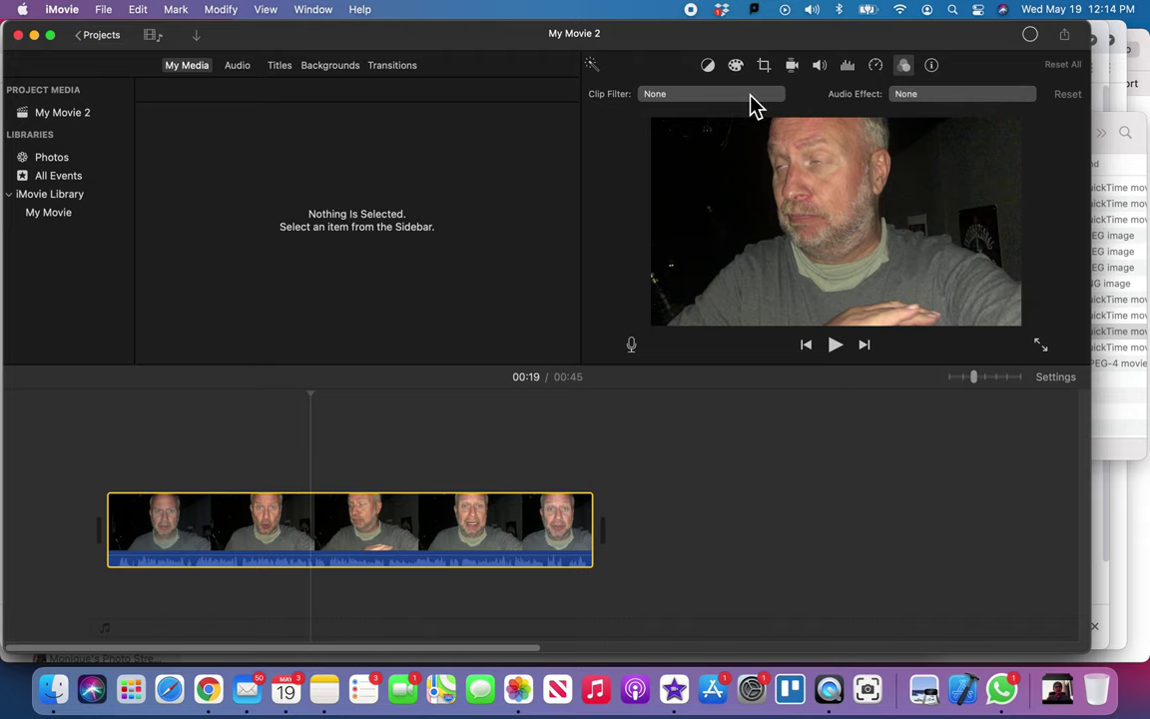
click(750, 96)
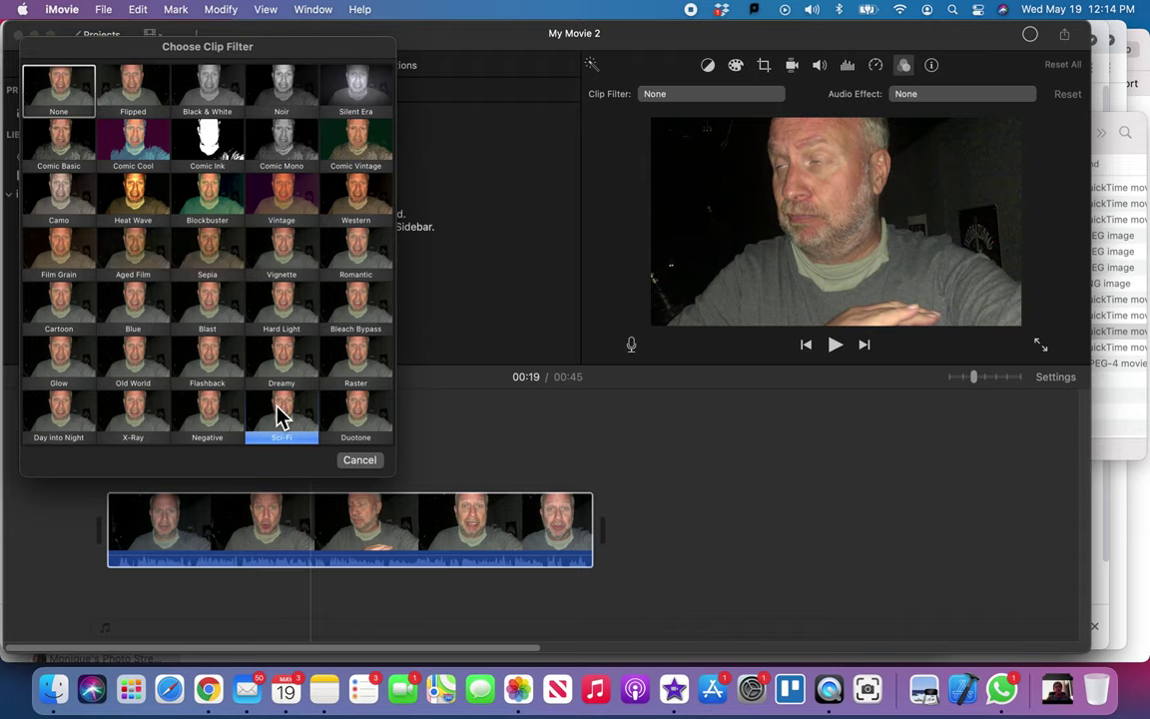
click(351, 370)
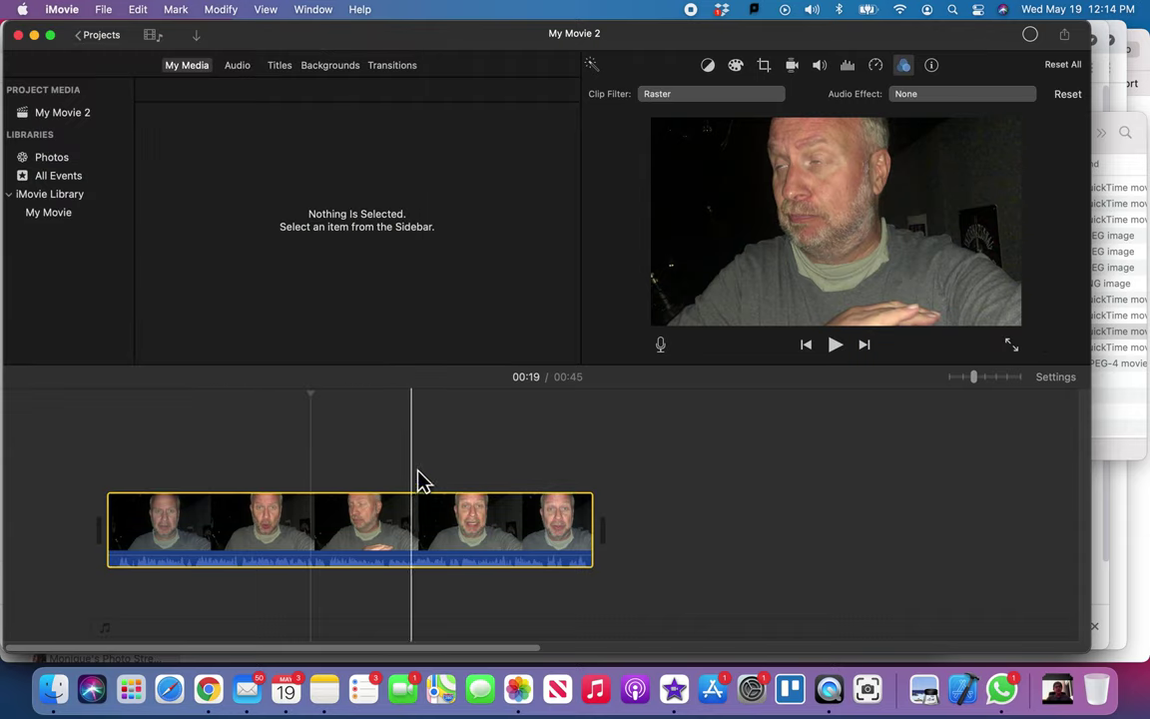
click(706, 97)
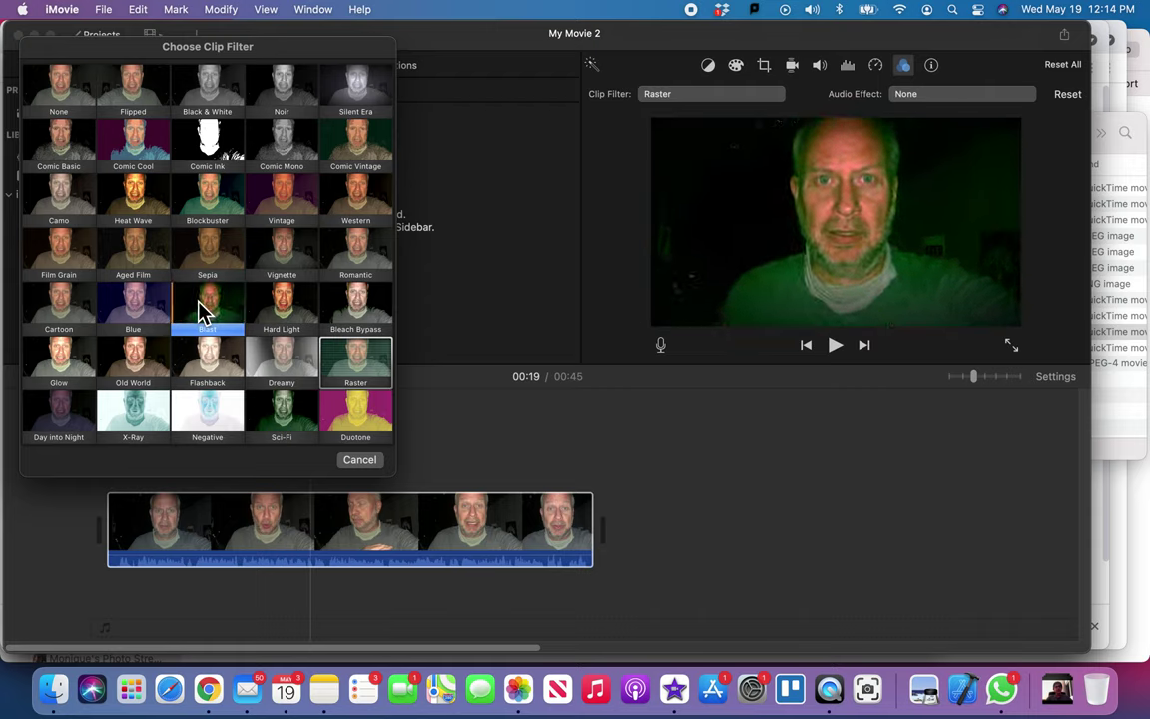
click(266, 304)
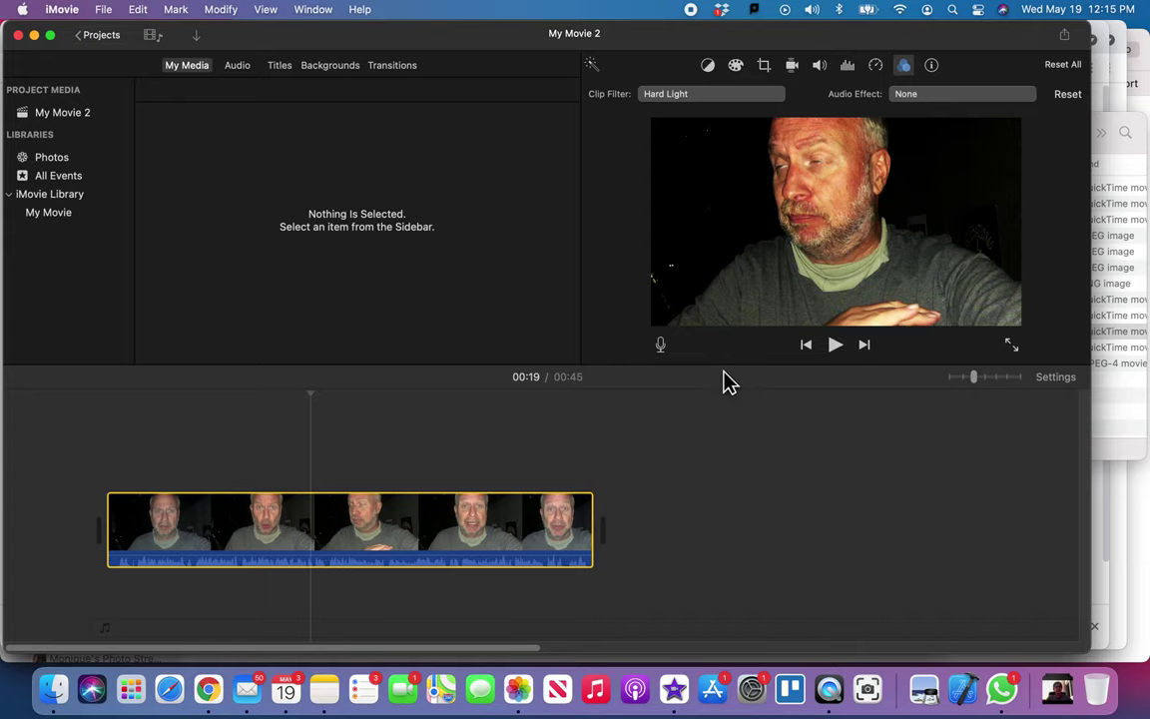
click(940, 96)
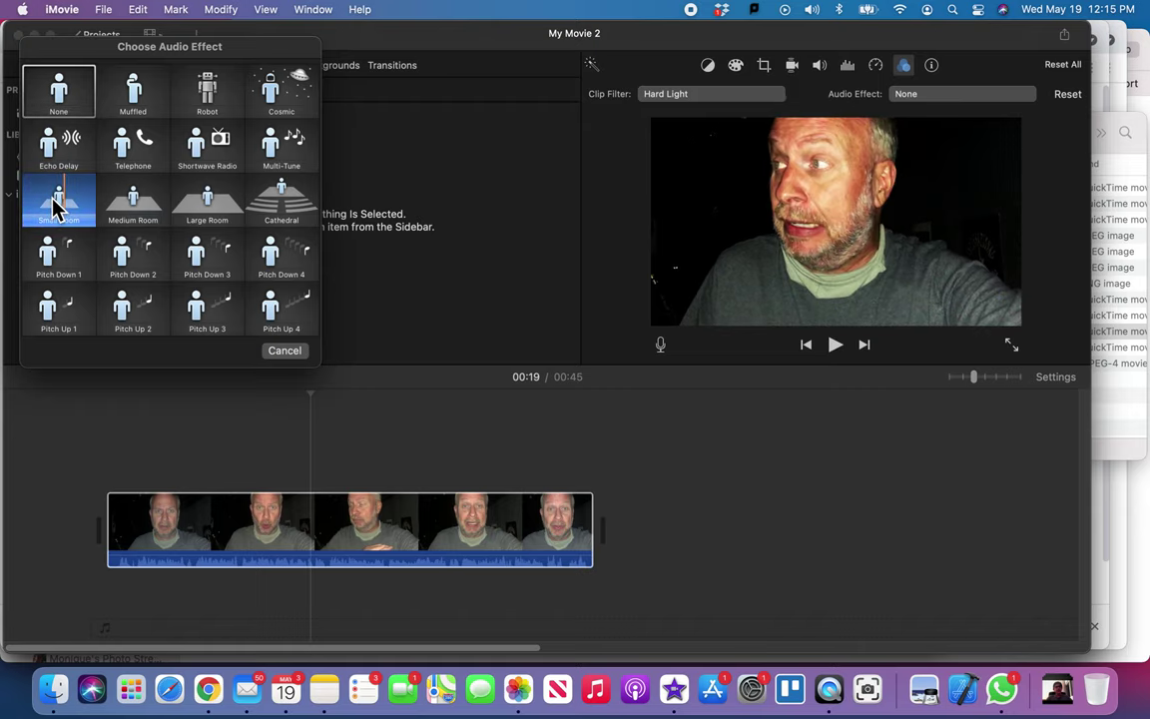
Apply the Small Room audio effect to the cave clip and listen to it
key(XF86AudioRaiseVolume)
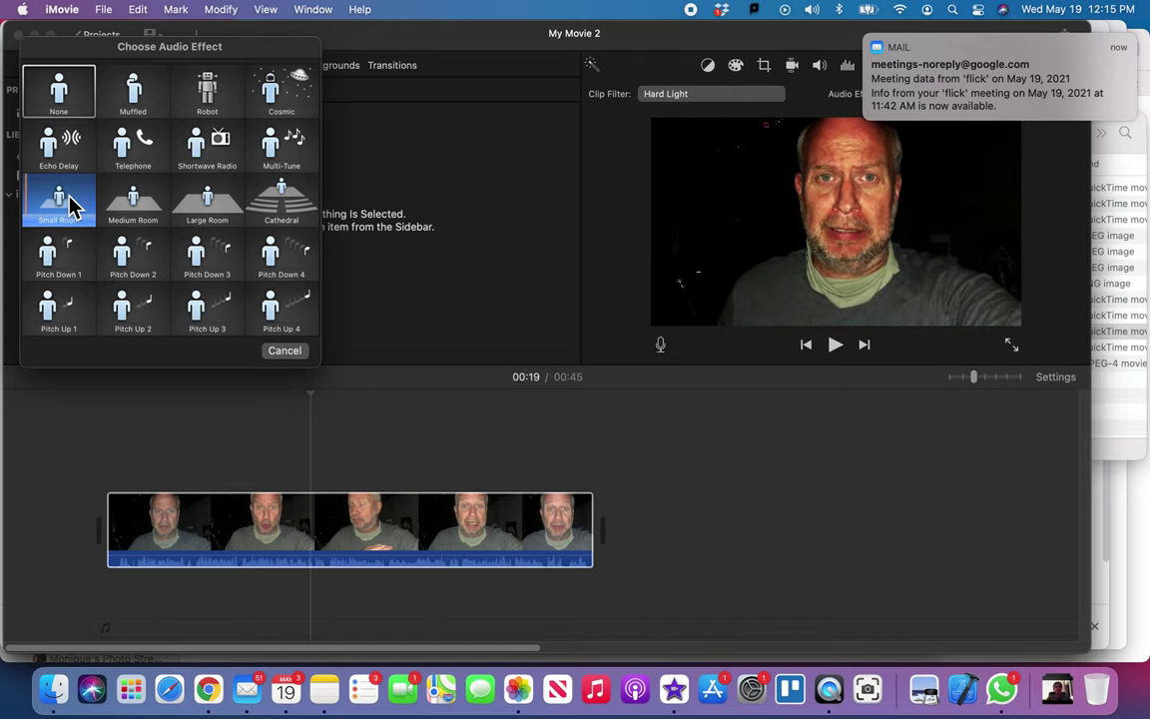
click(69, 205)
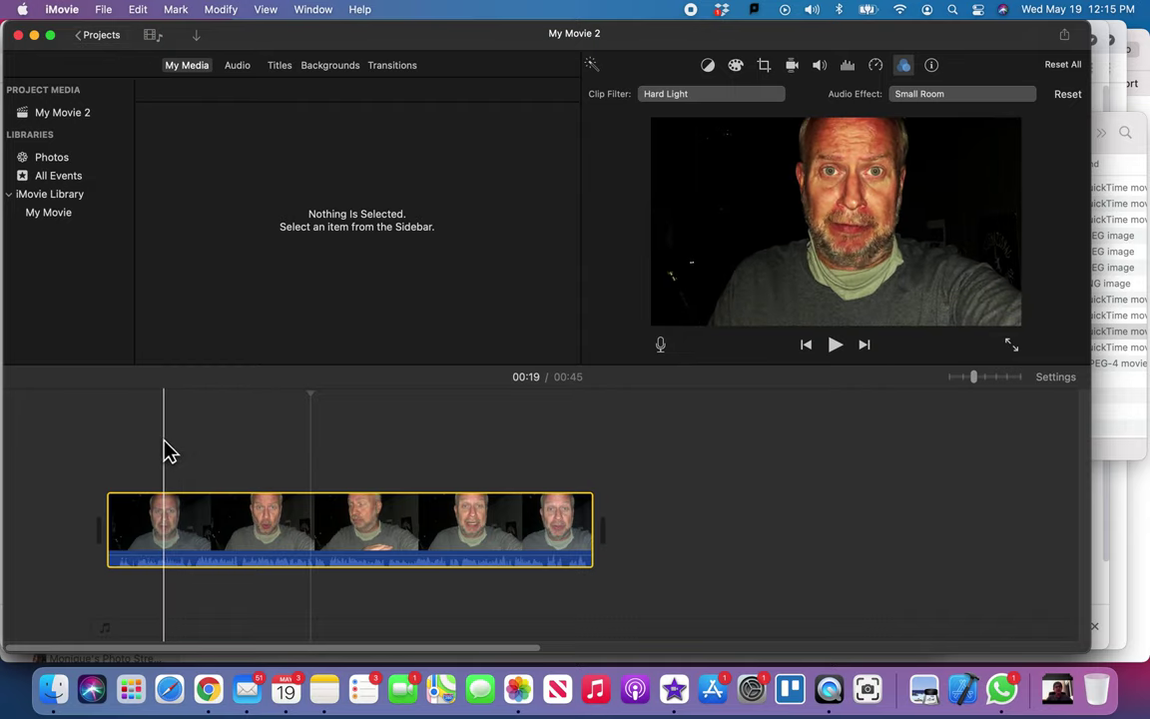
key(space)
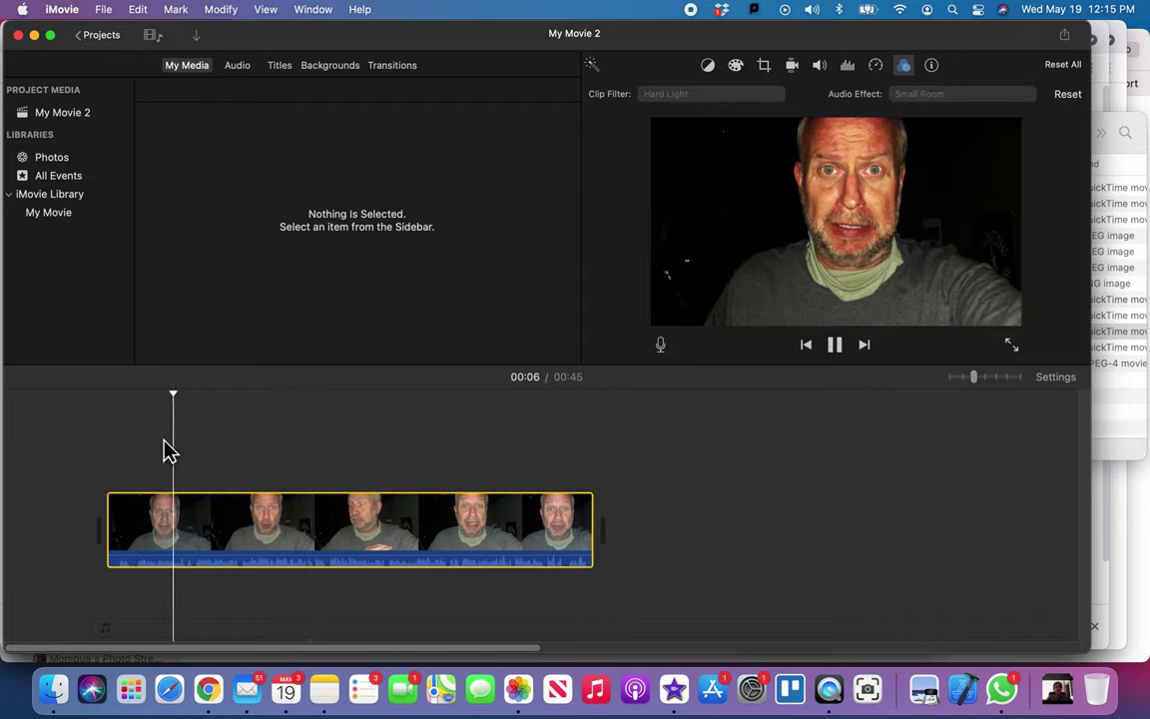
key(space)
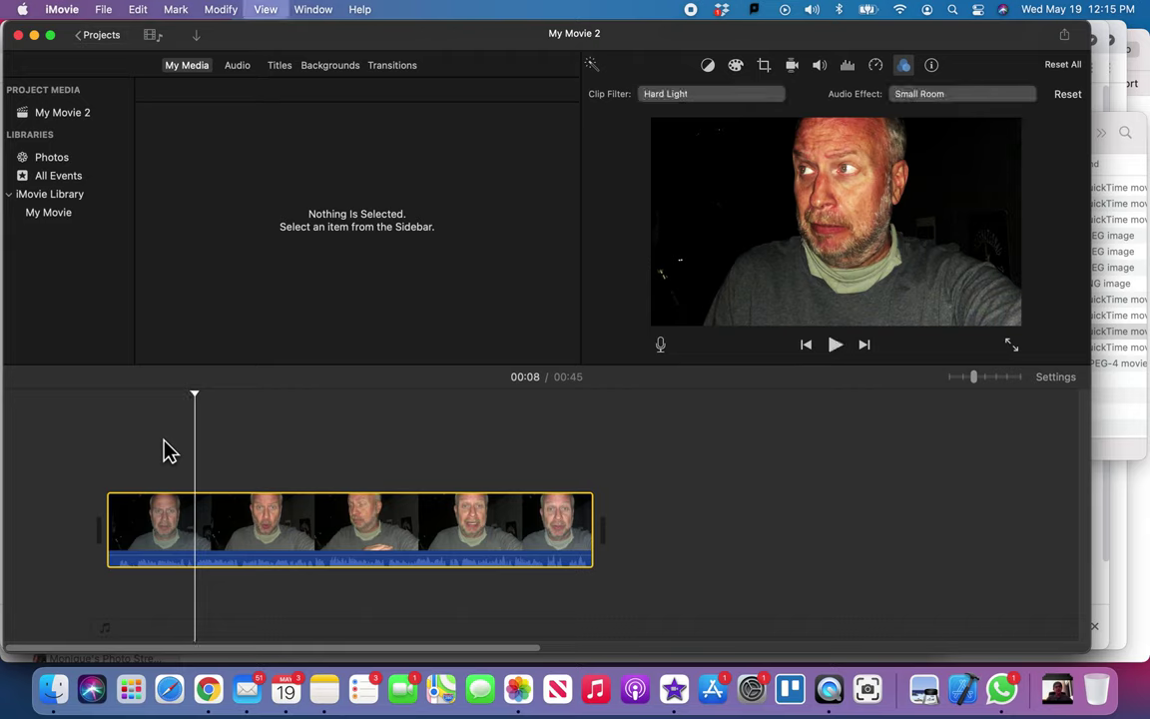
Switch the clip's audio effect to Medium Room and preview it
click(938, 93)
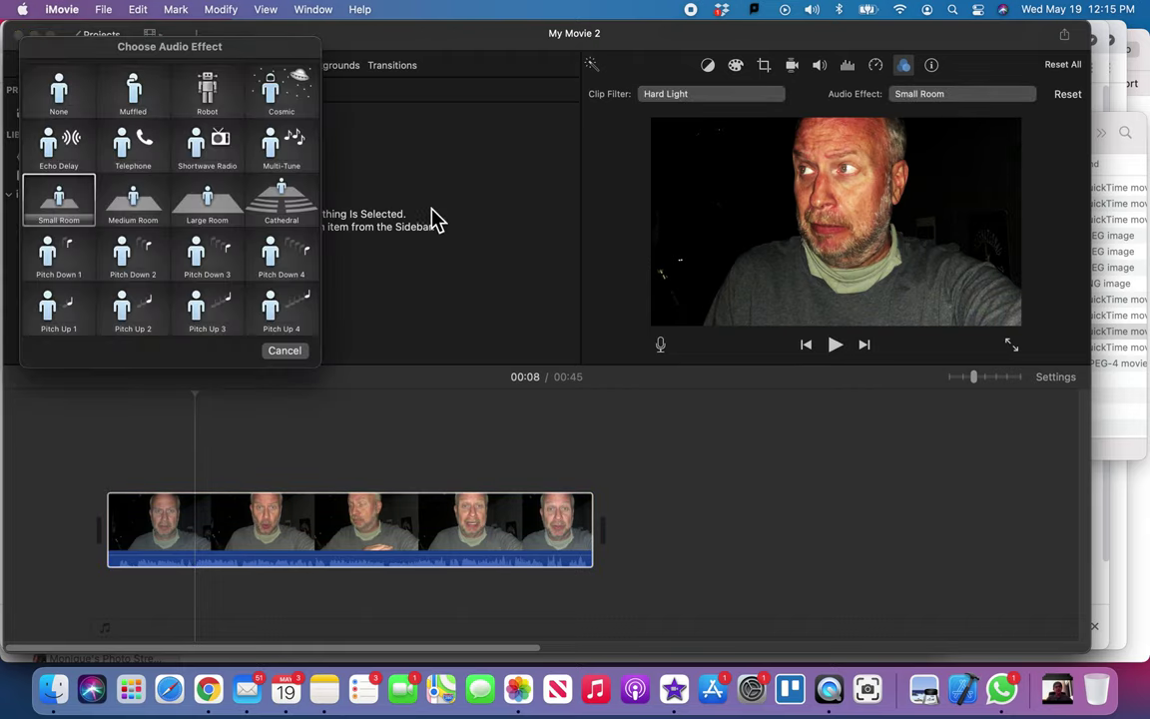
click(137, 209)
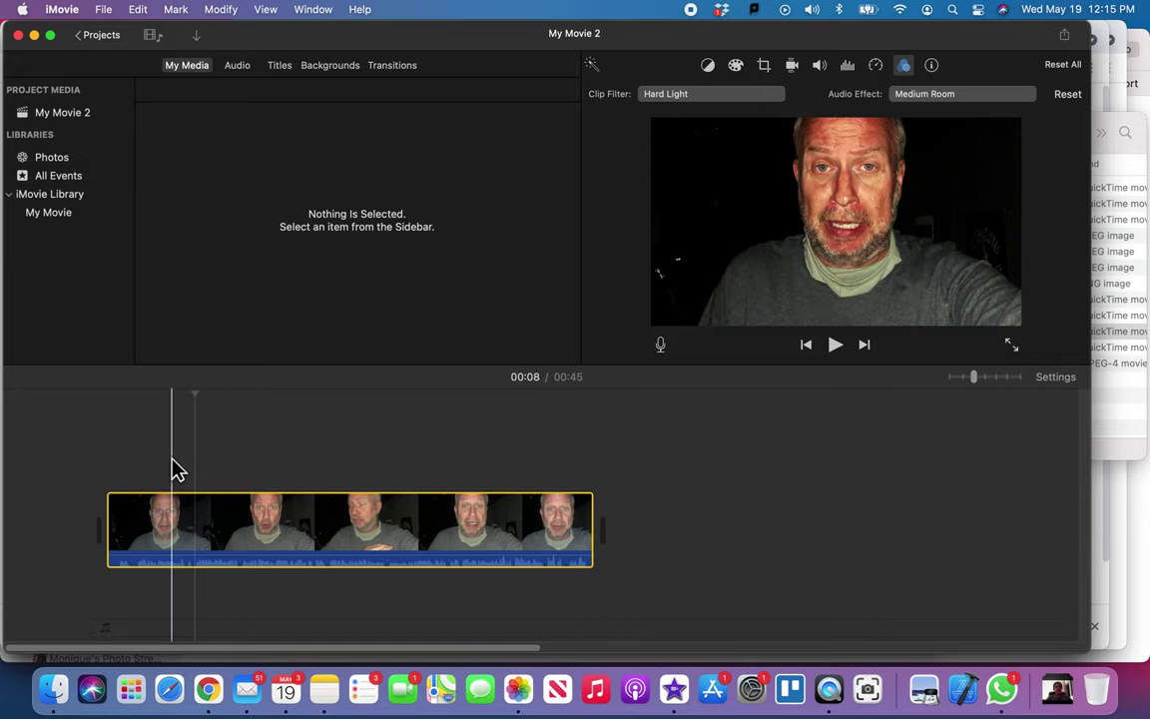
key(space)
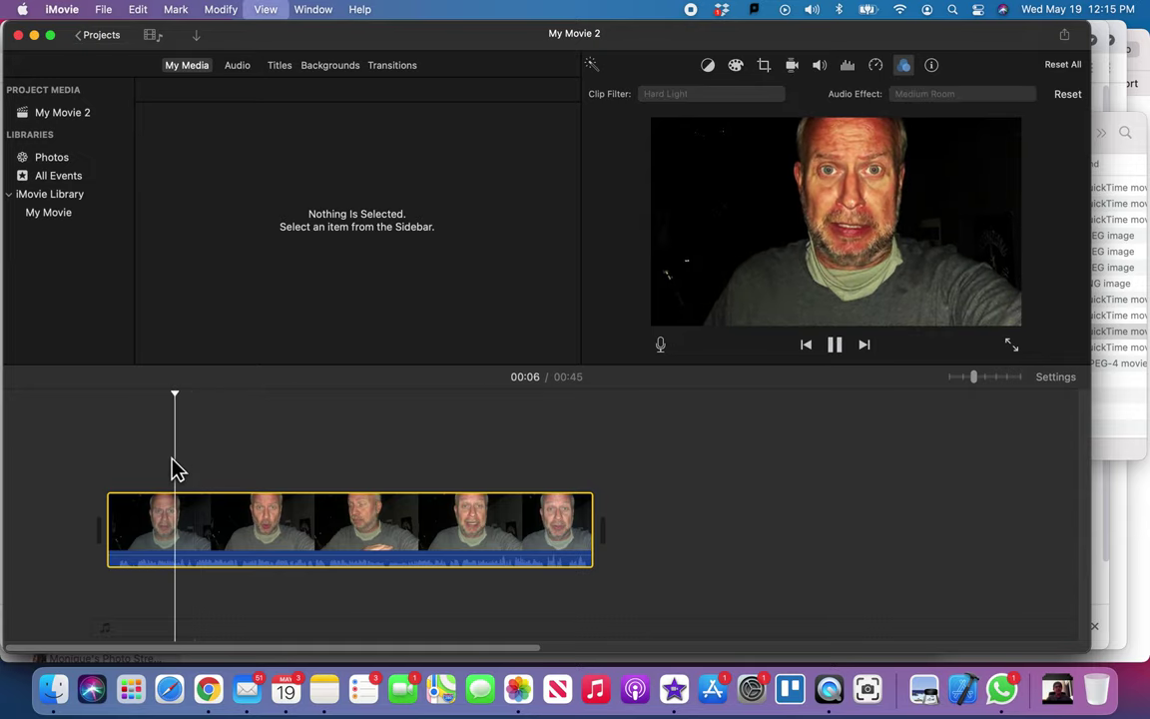
key(space)
click(287, 479)
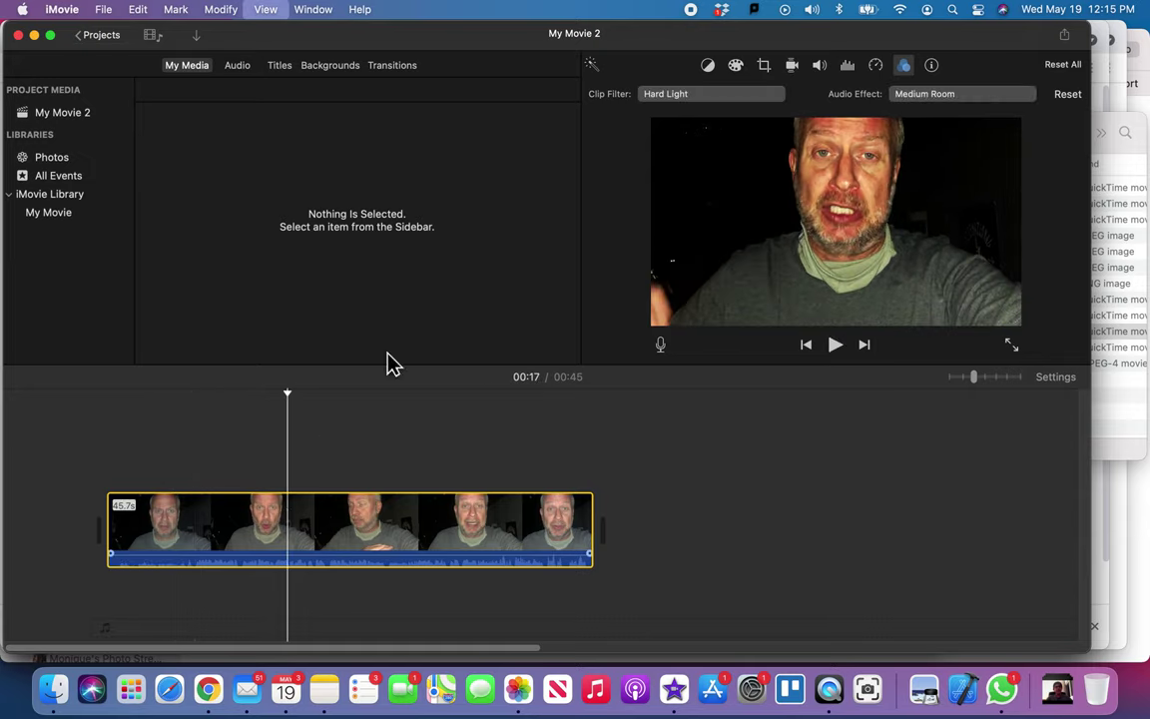
Boost the cave clip's volume to 400%, preview from 00:04, then recheck its filter and audio effects
click(820, 65)
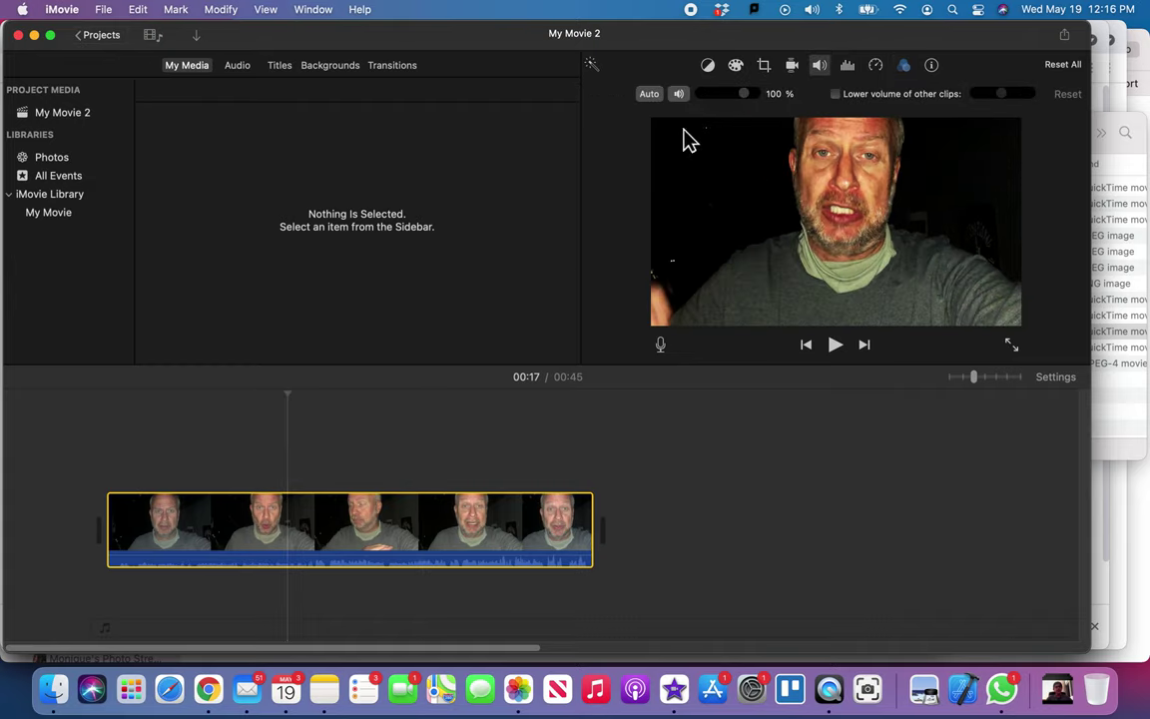
drag(750, 93, 757, 92)
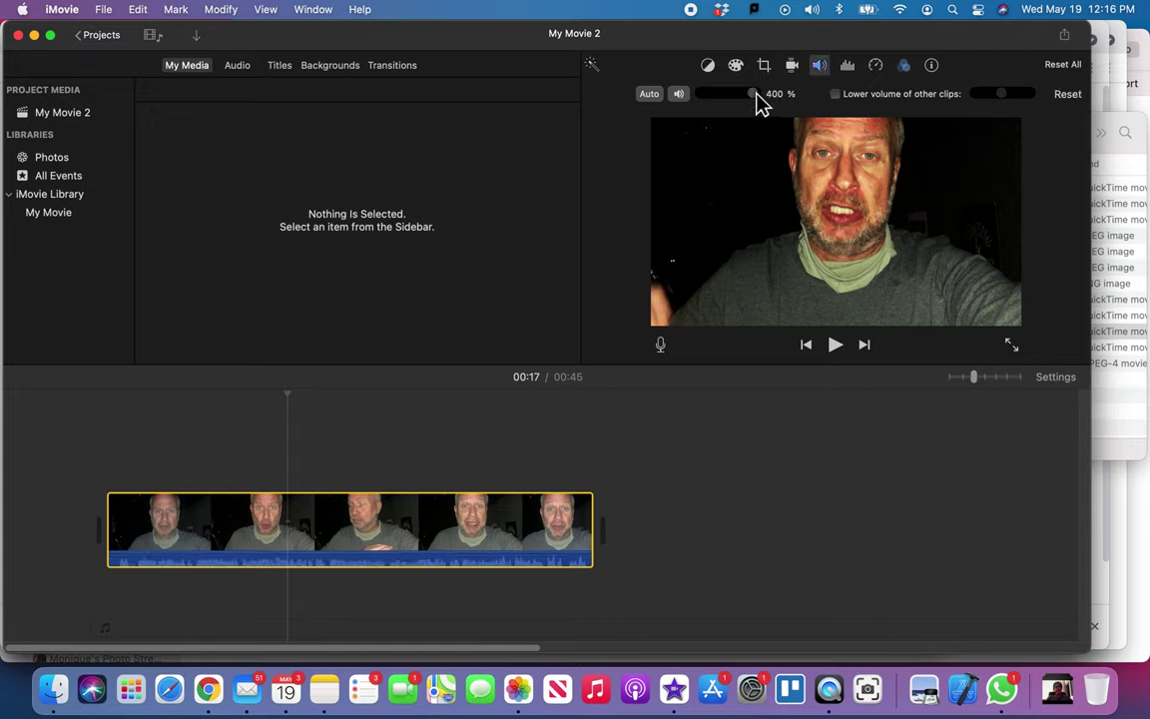
click(152, 477)
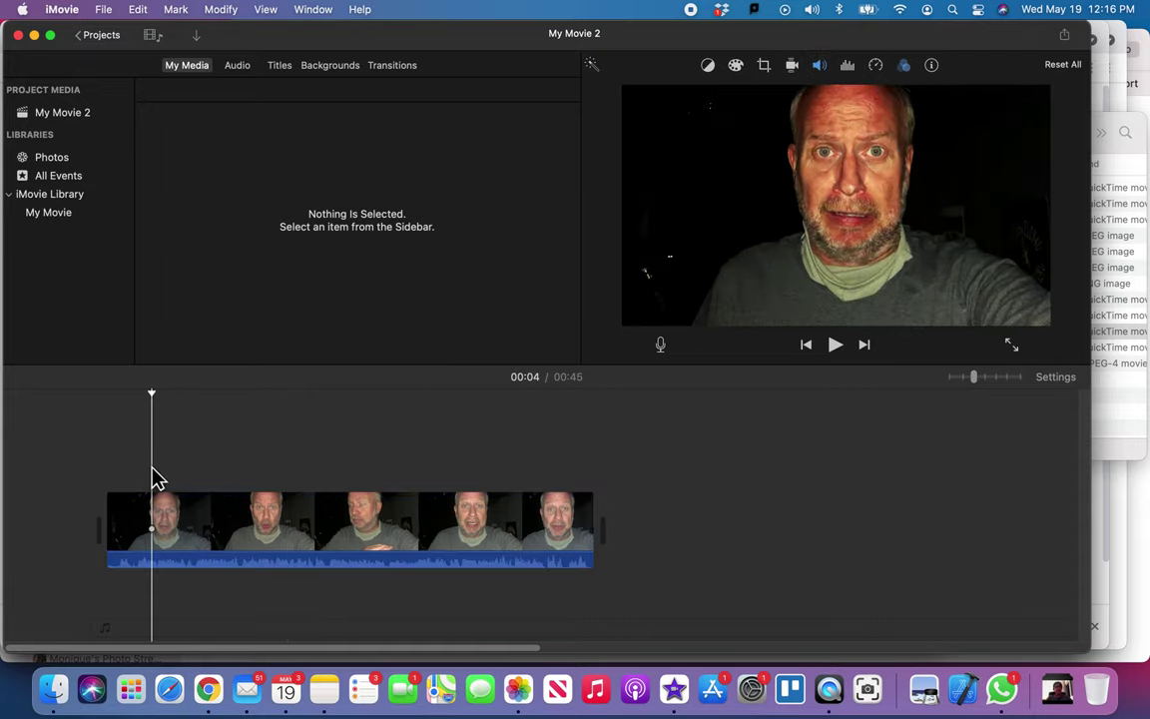
key(space)
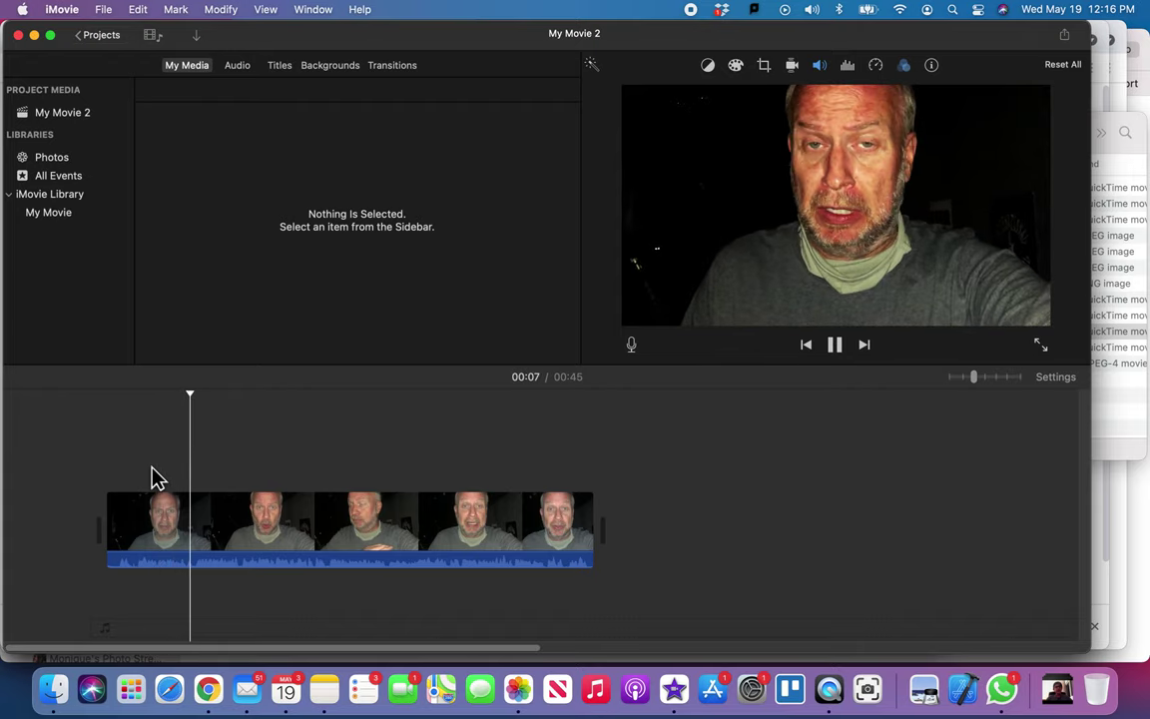
key(space)
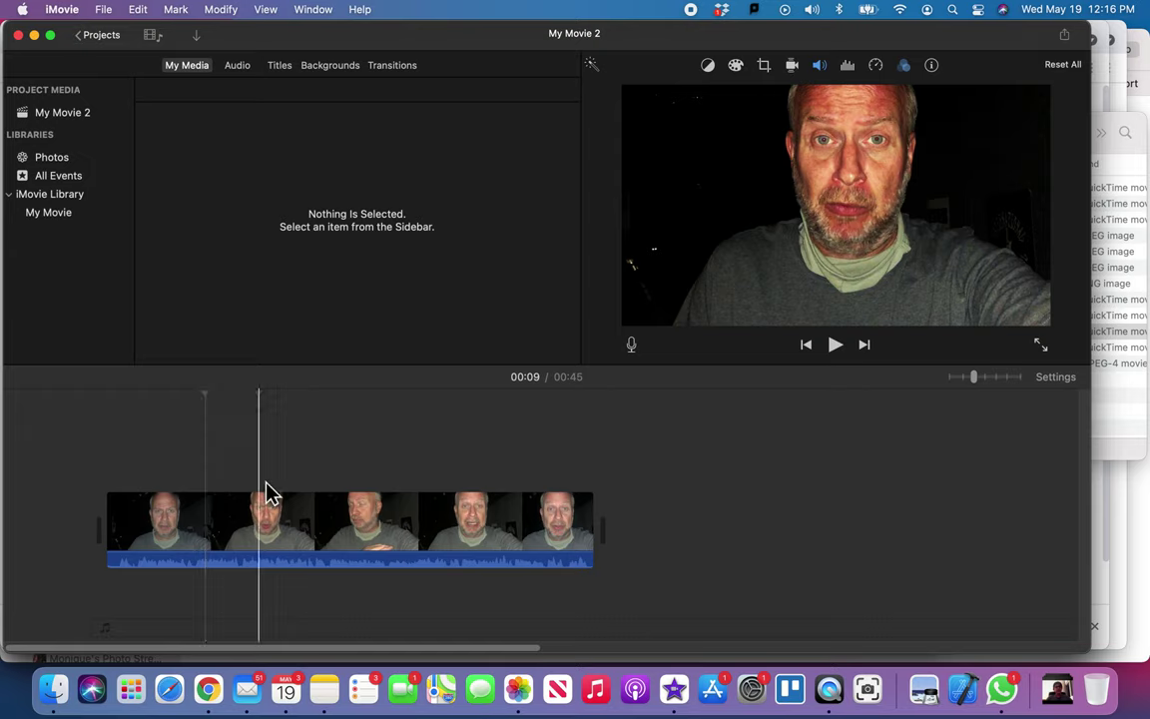
click(310, 520)
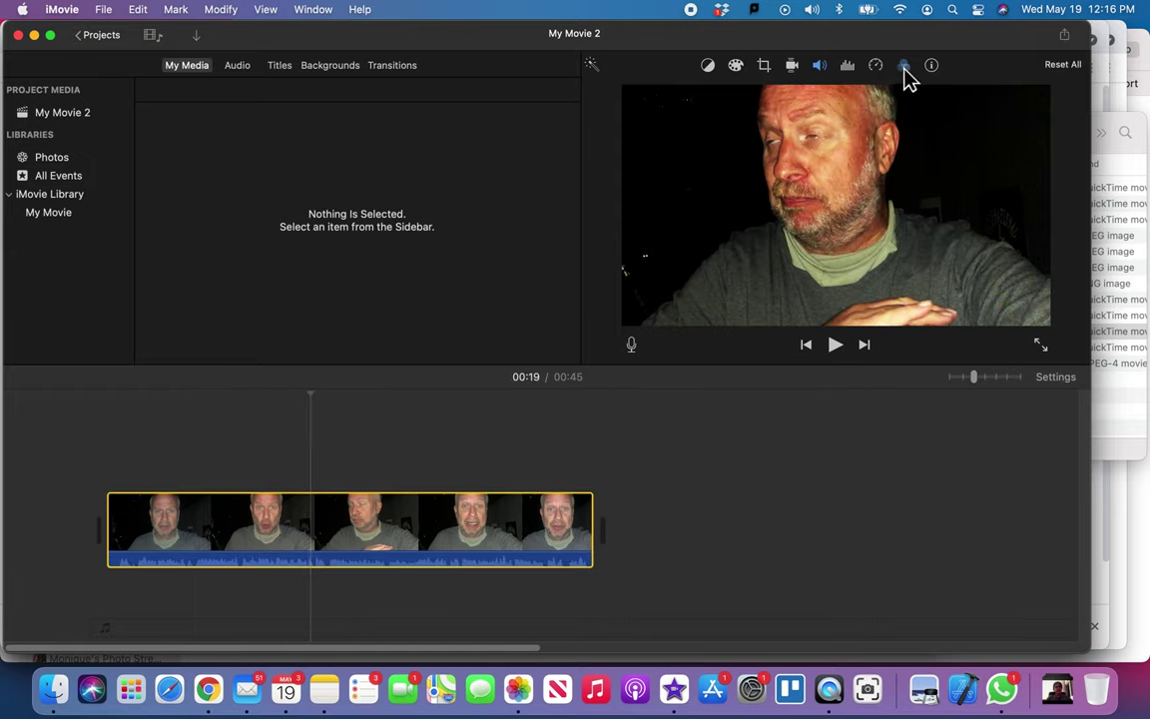
click(903, 65)
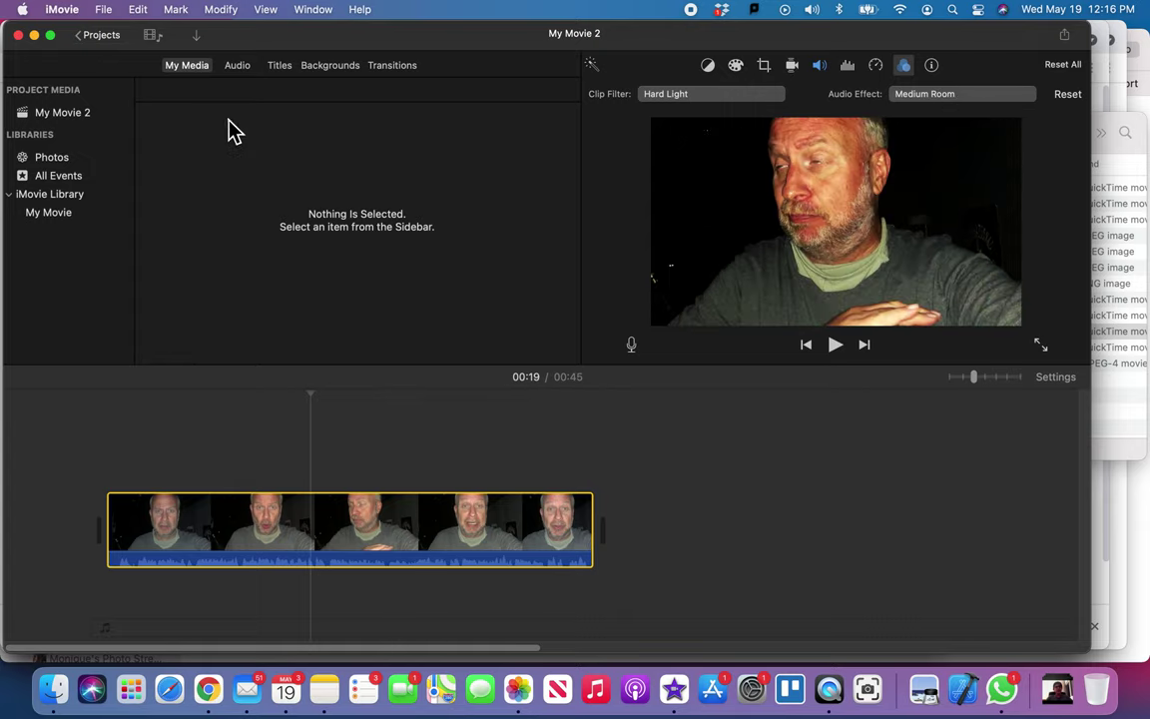
Find Cave Water Drops in the Ambience sound effects and preview it
click(240, 69)
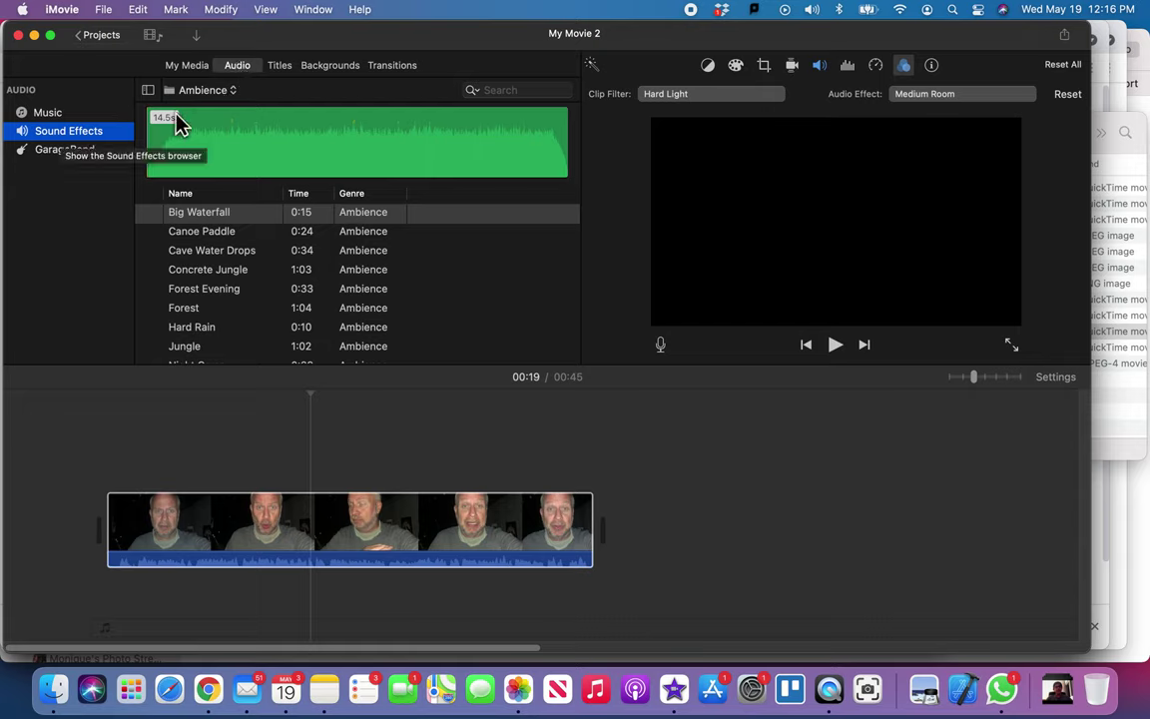
click(200, 95)
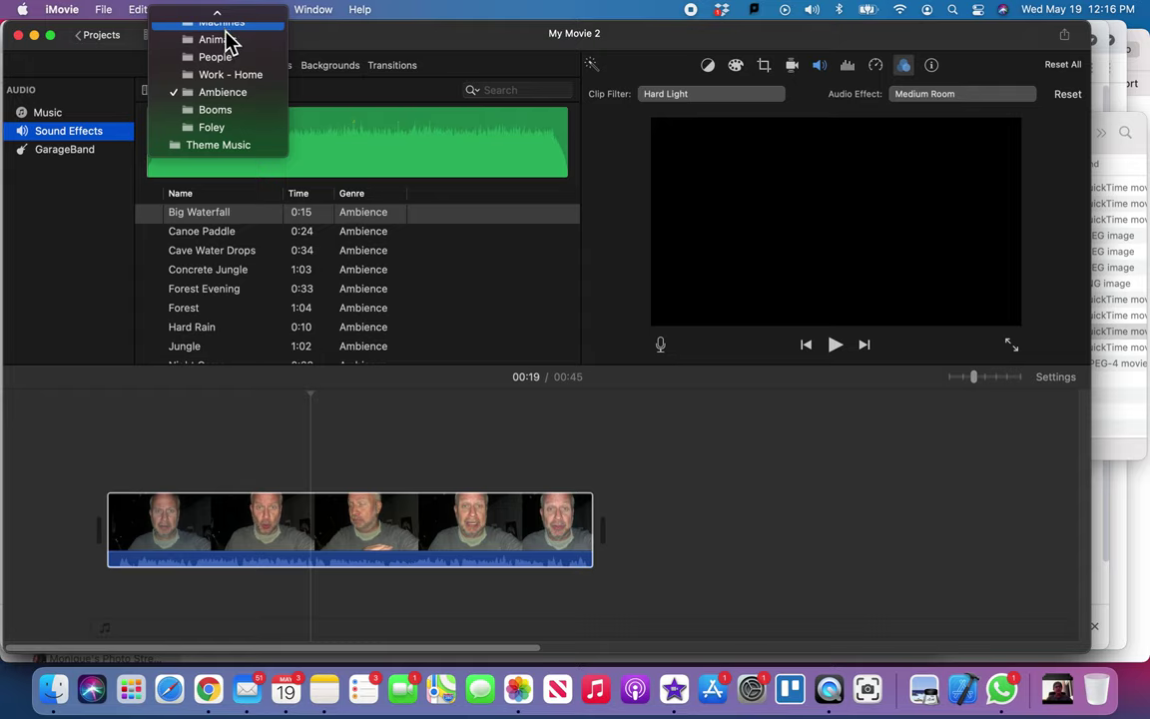
mouse_move(228, 13)
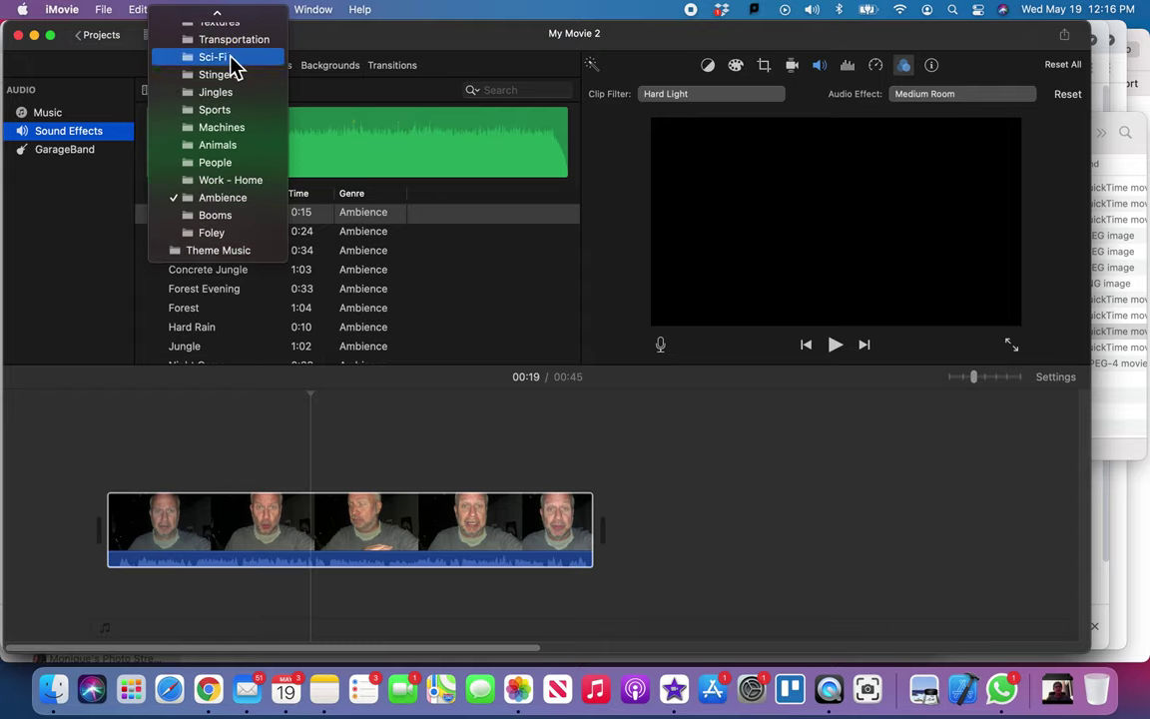
click(225, 197)
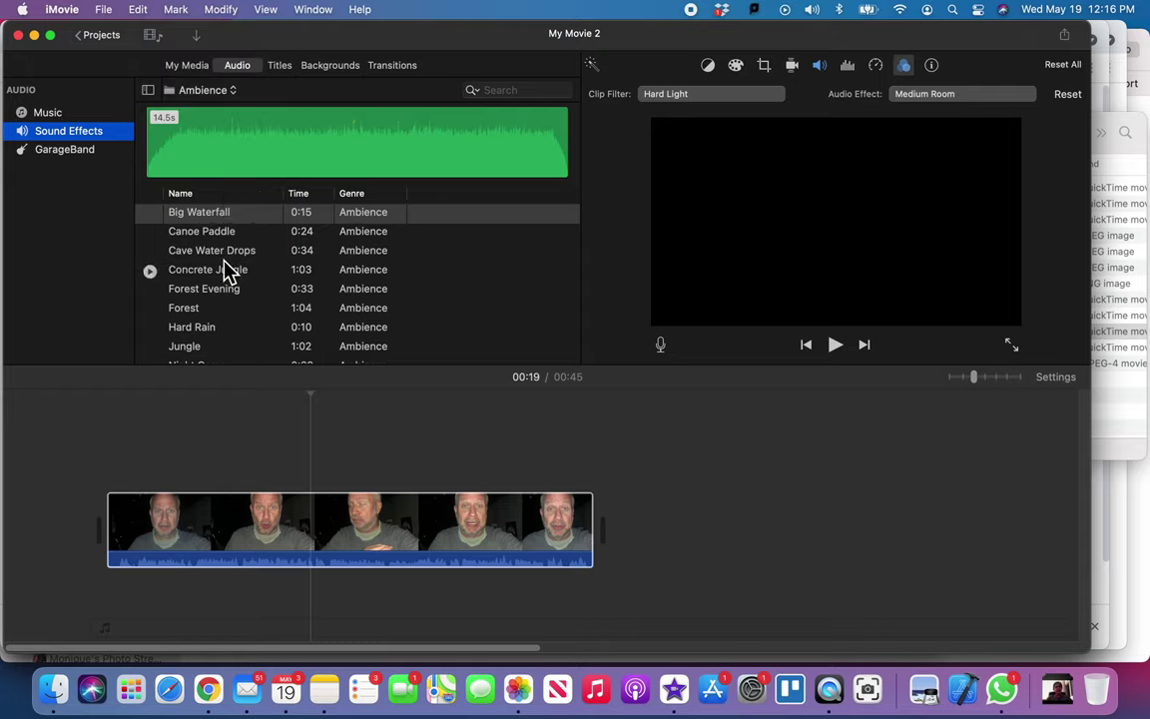
click(208, 252)
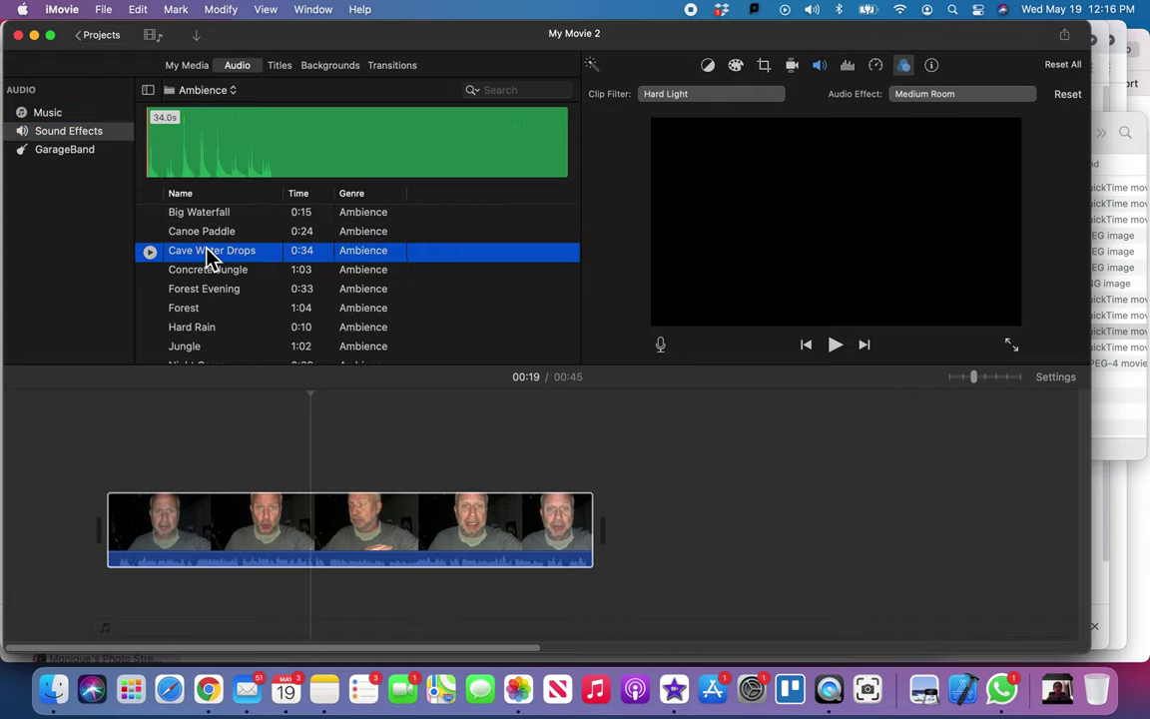
click(150, 251)
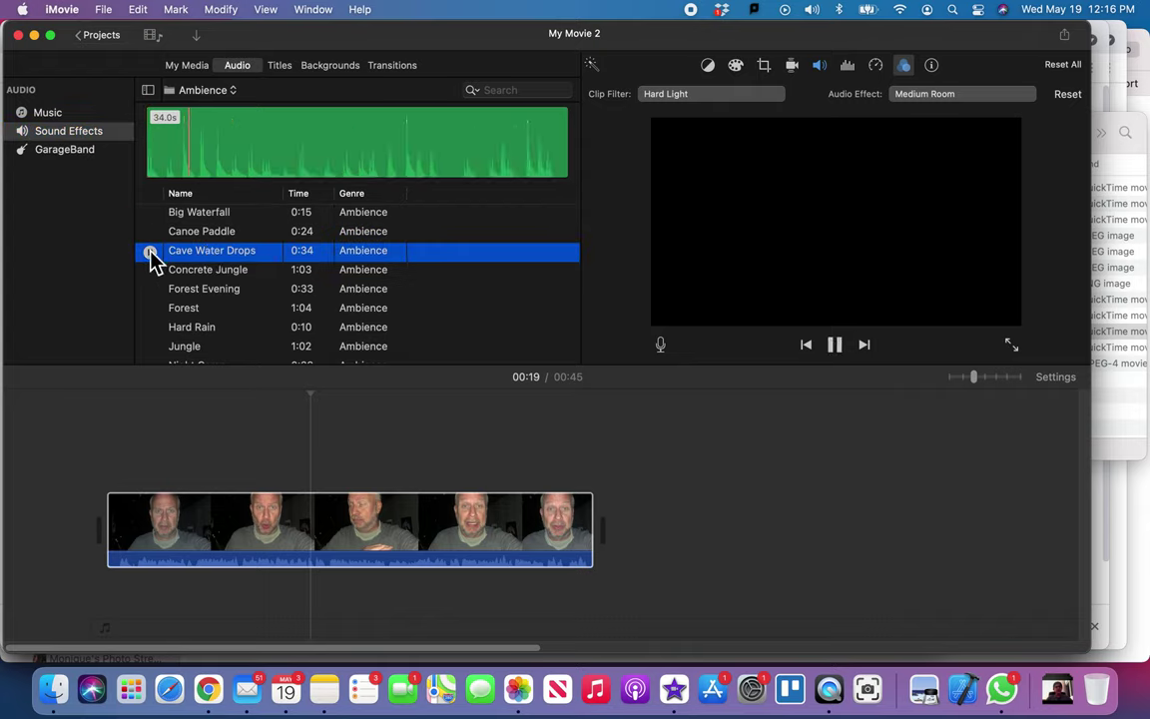
click(150, 254)
Place Cave Water Drops under the video, add a copy trimmed to 11.4s, and play back
drag(179, 569, 103, 606)
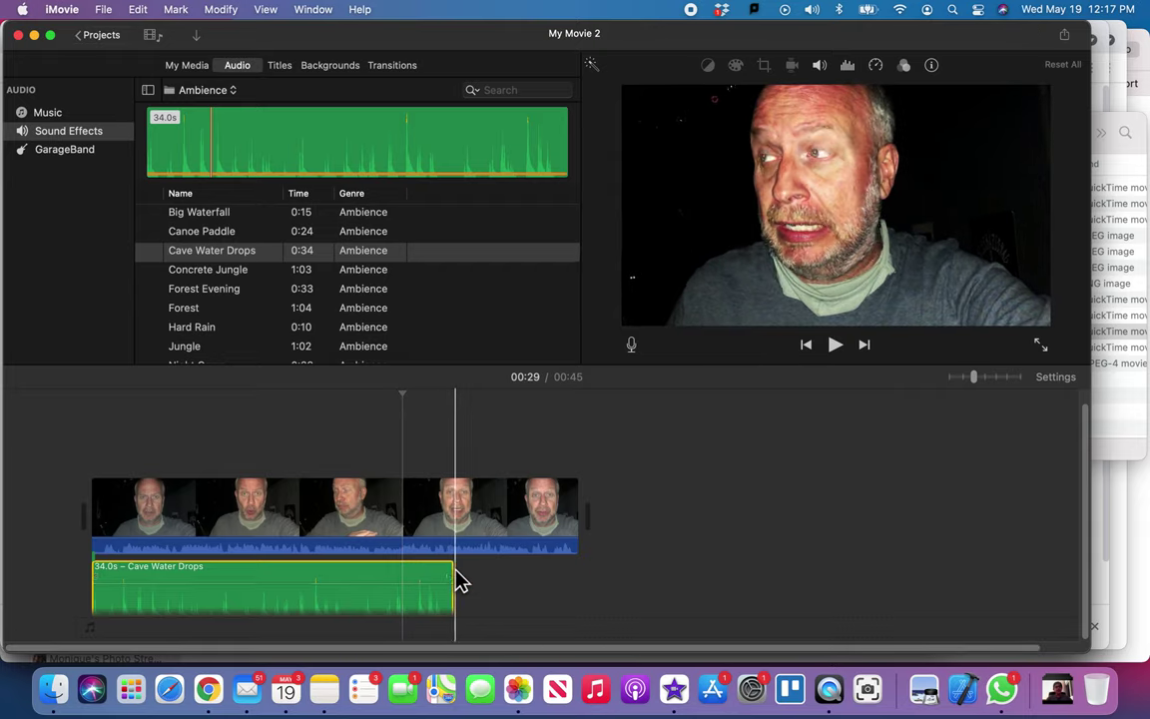
key(super+v)
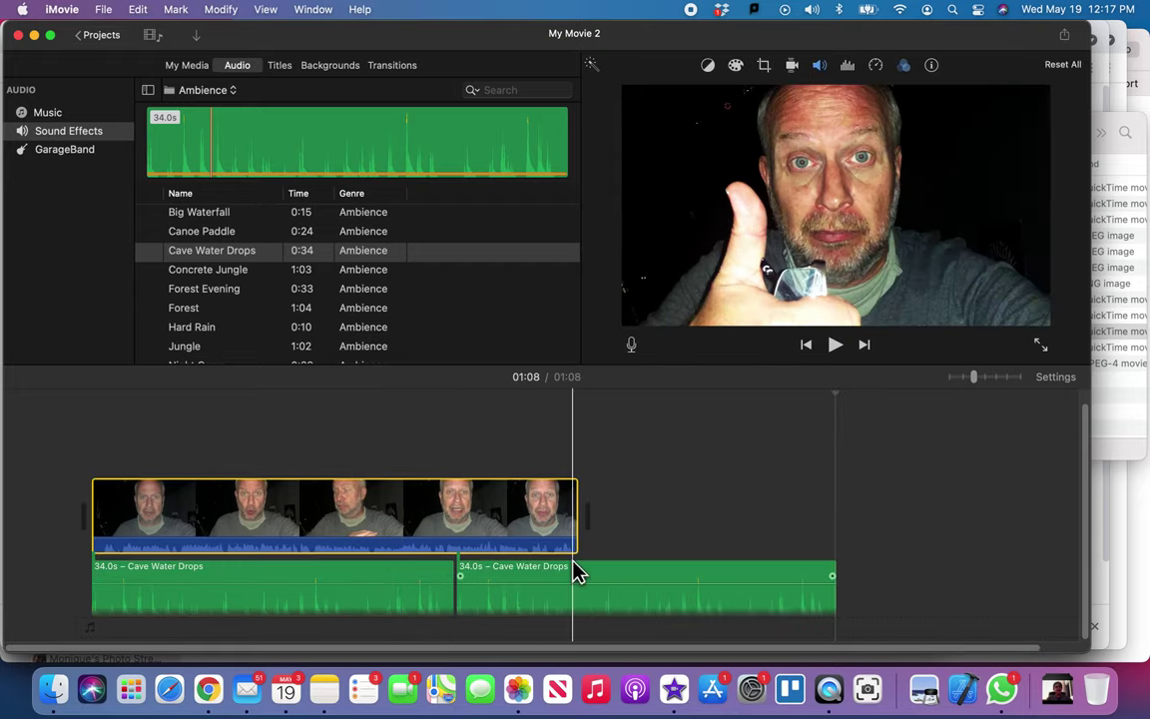
click(587, 581)
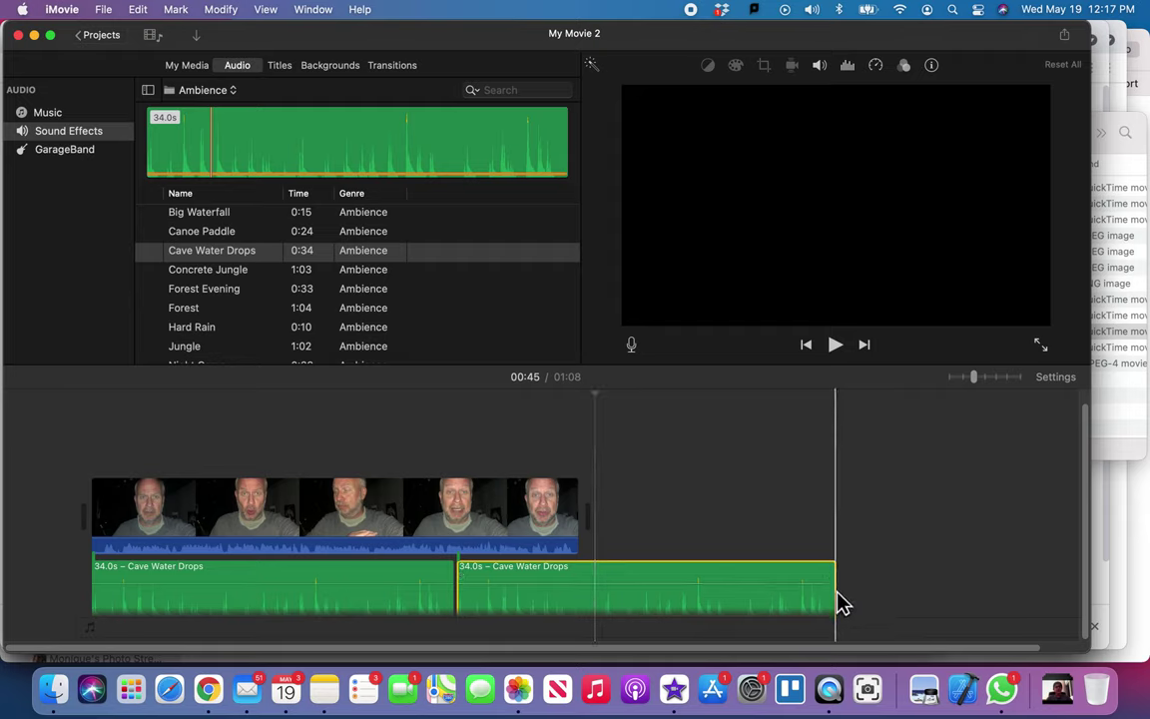
drag(832, 598, 576, 592)
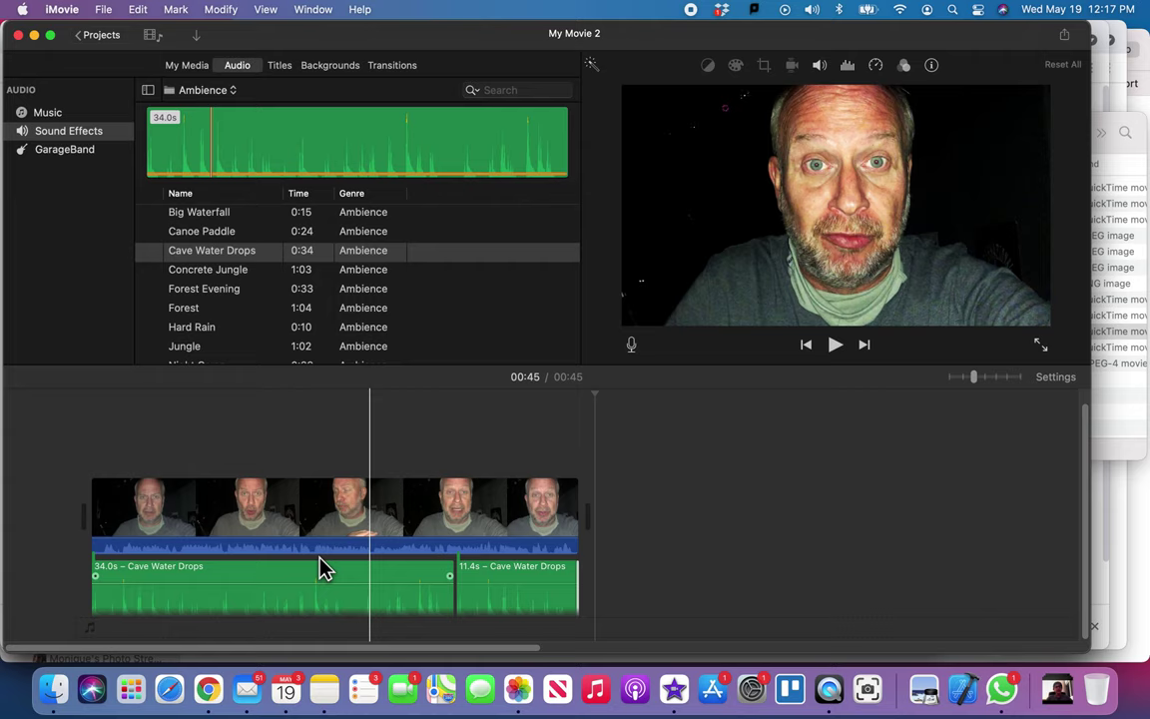
key(space)
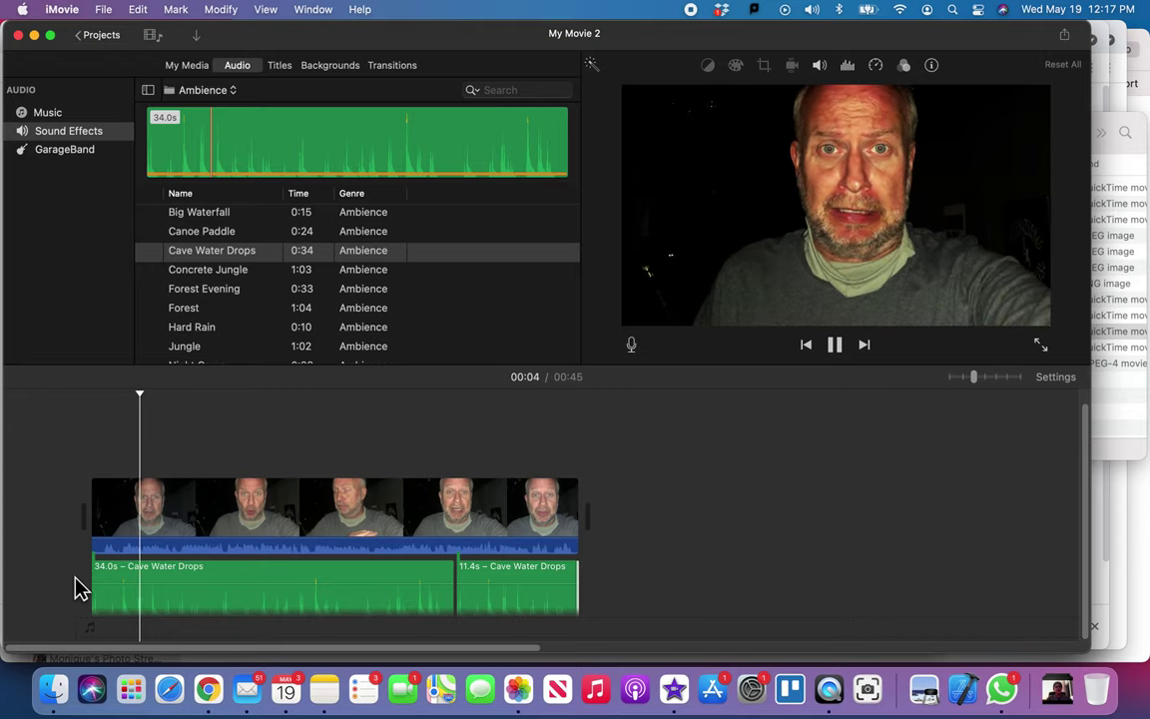
key(space)
Select both Cave Water Drops clips and show their volume controls
click(221, 579)
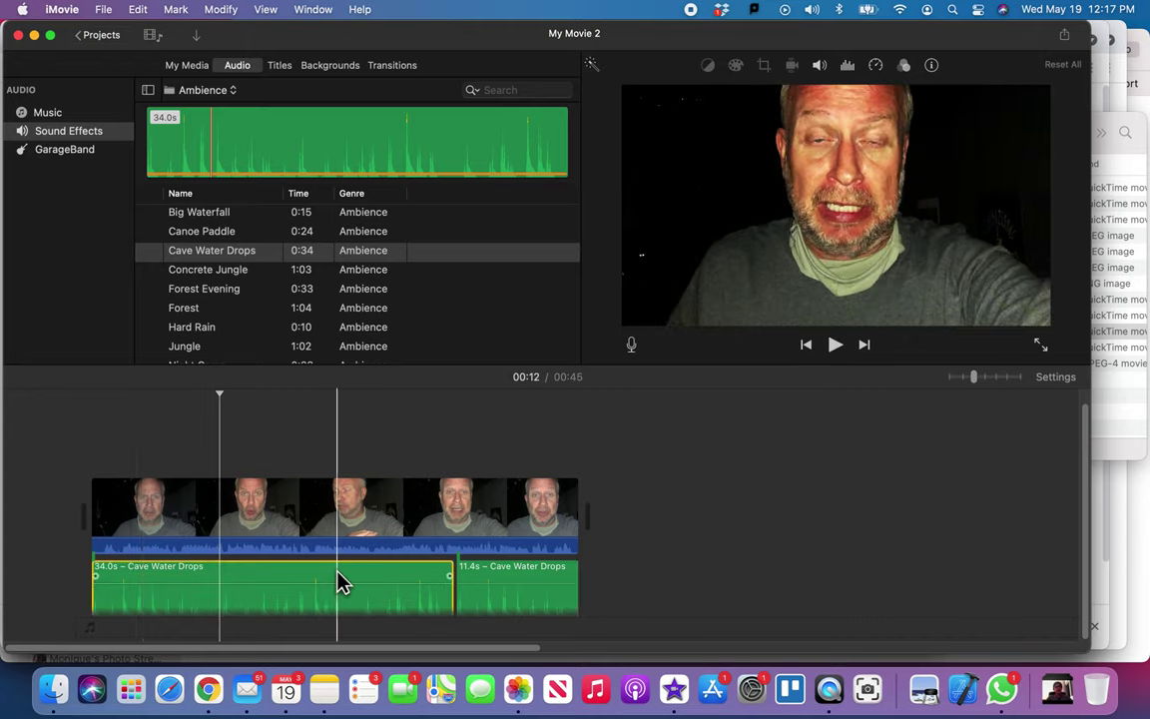
click(492, 579)
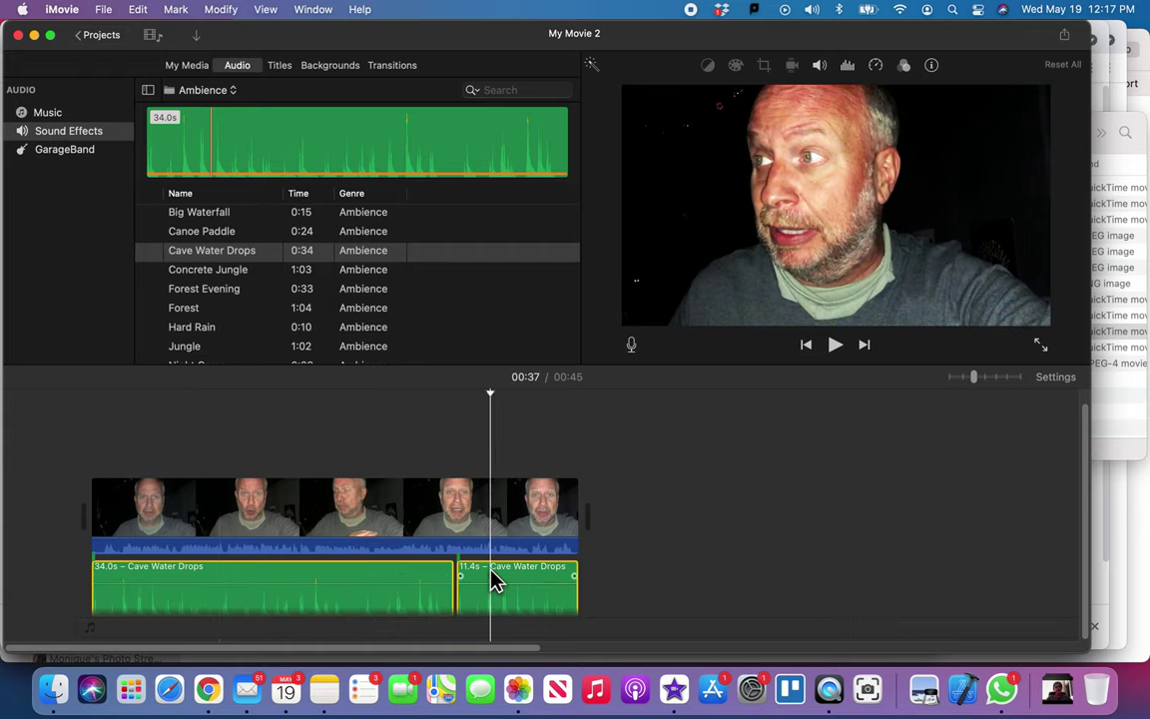
click(819, 66)
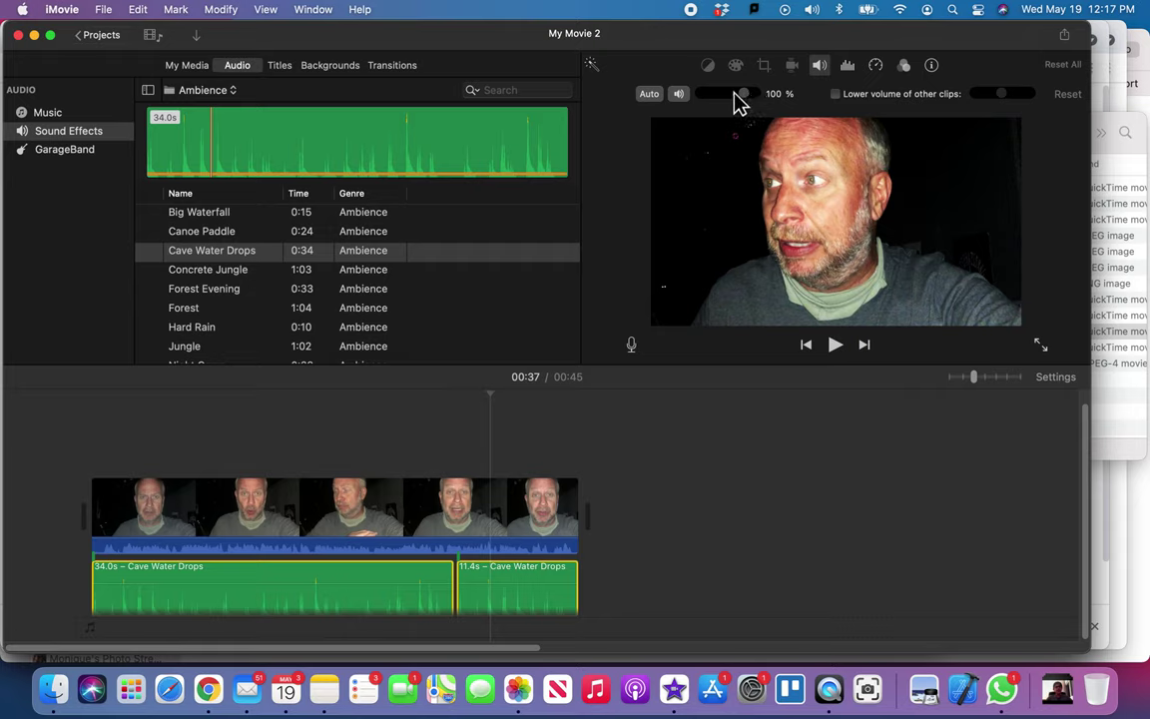
Turn both Cave Water Drops clips down to 15% volume and replay the movie from the start
drag(735, 93, 714, 93)
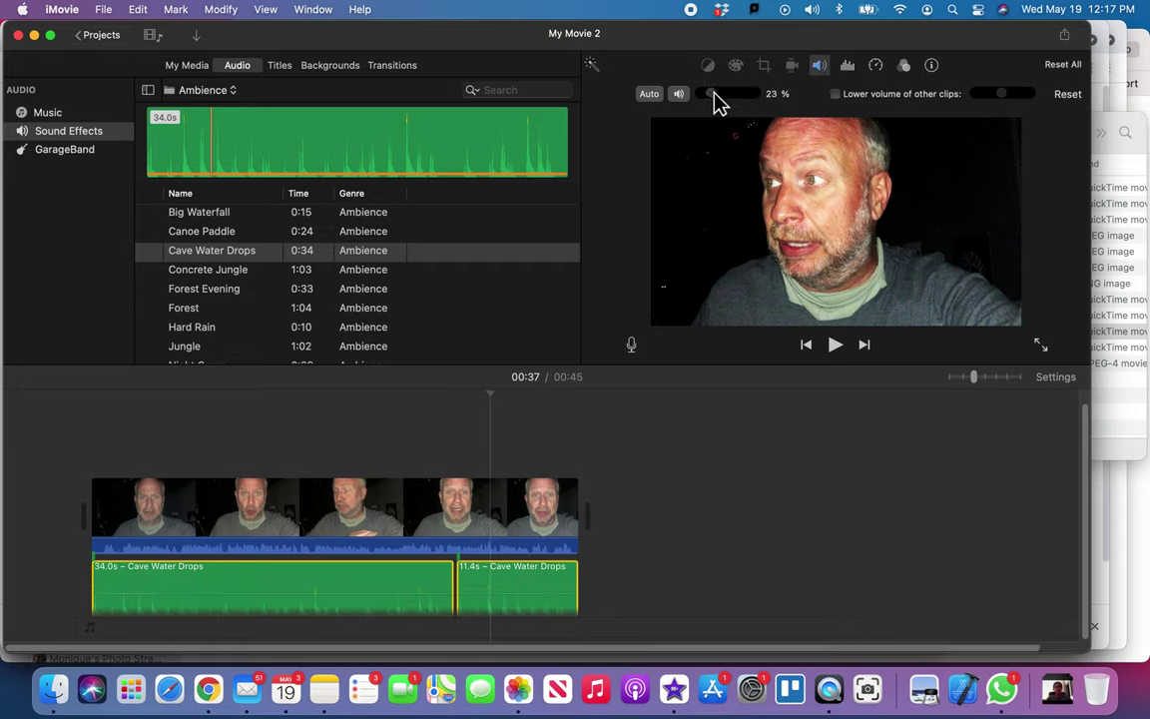
click(84, 436)
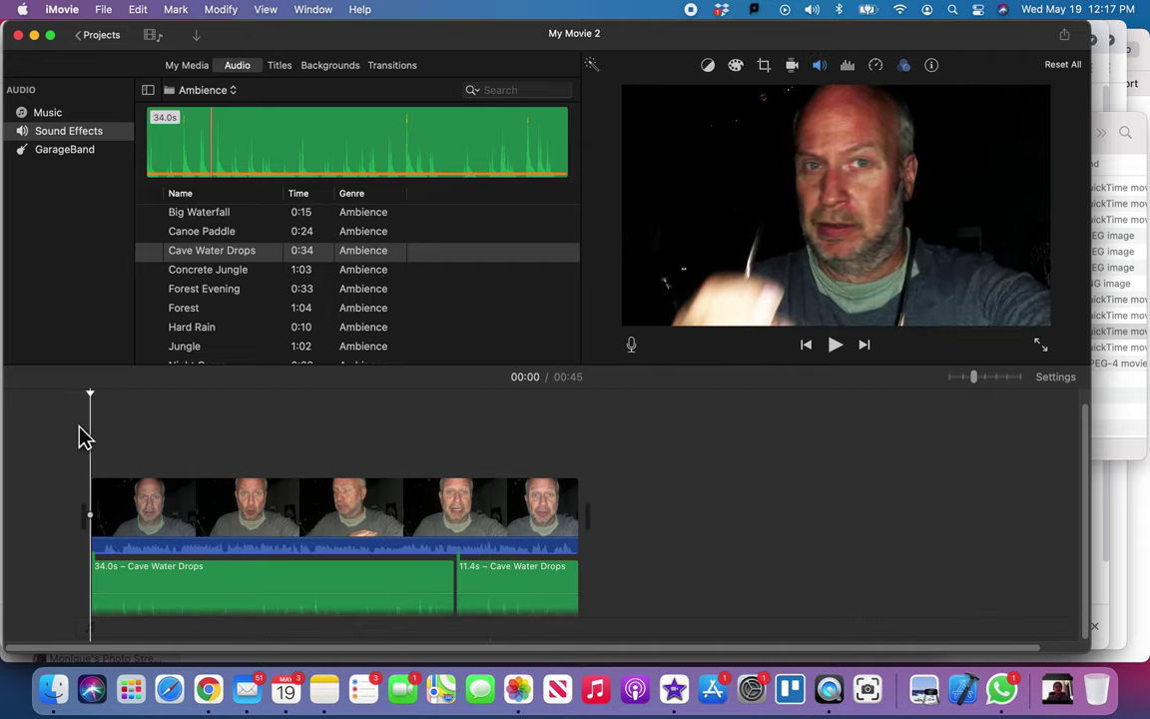
key(space)
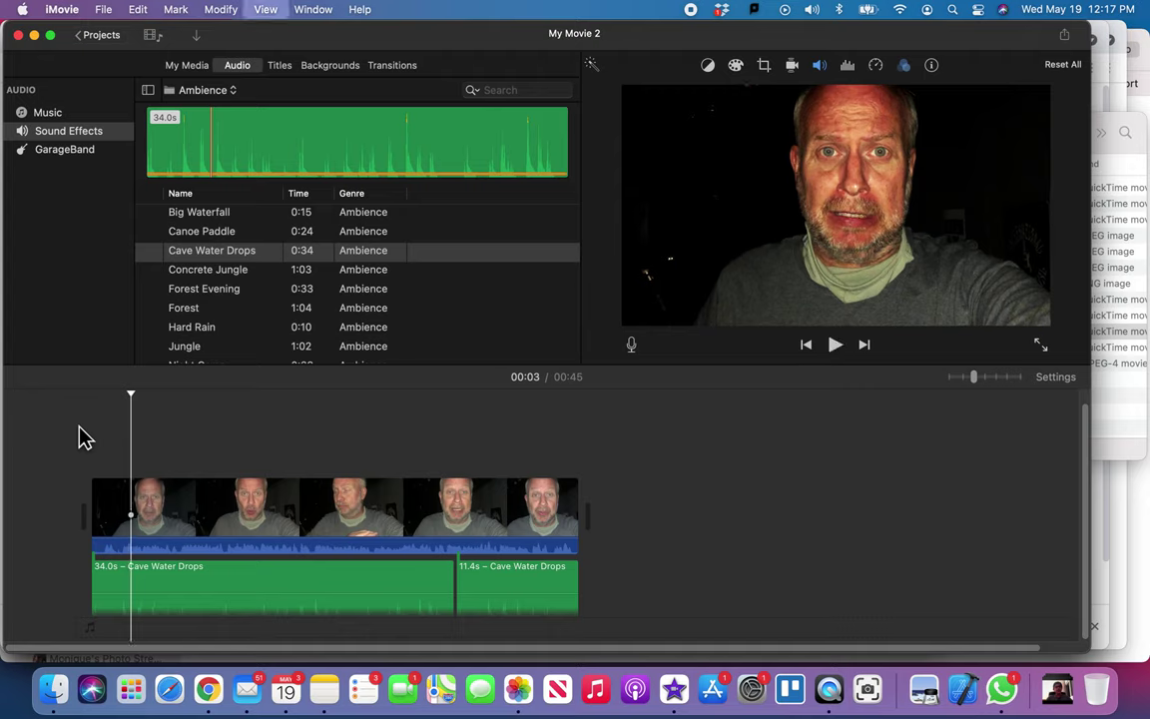
click(343, 587)
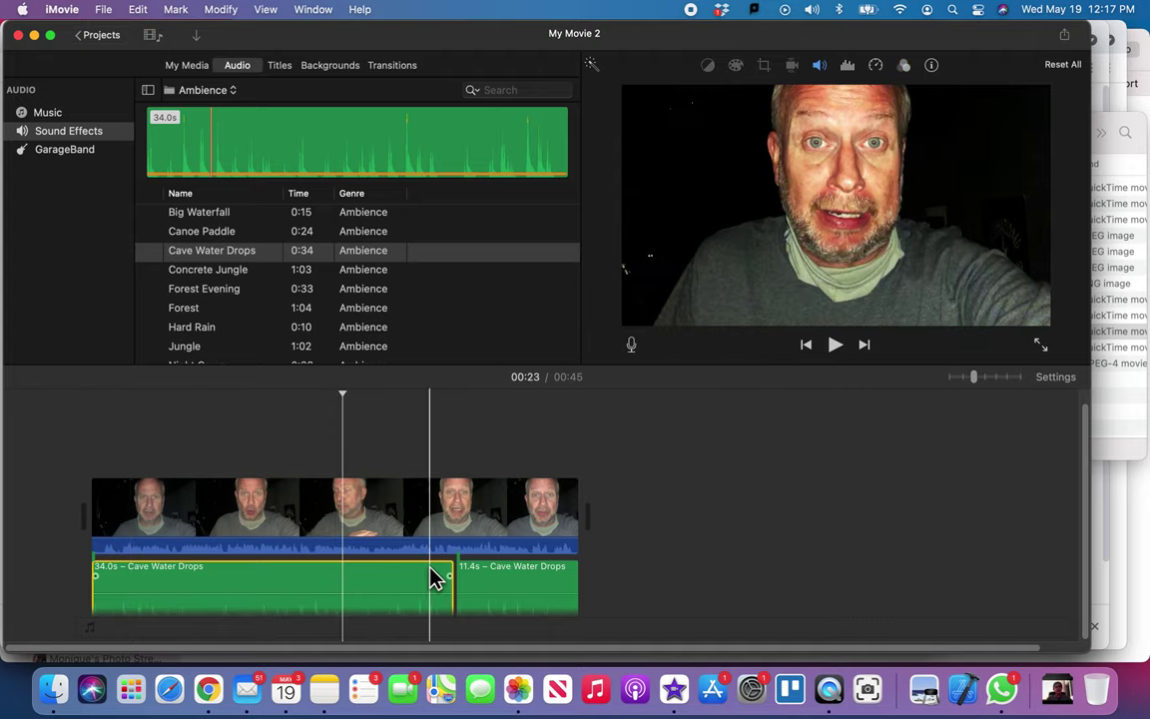
super+click(506, 579)
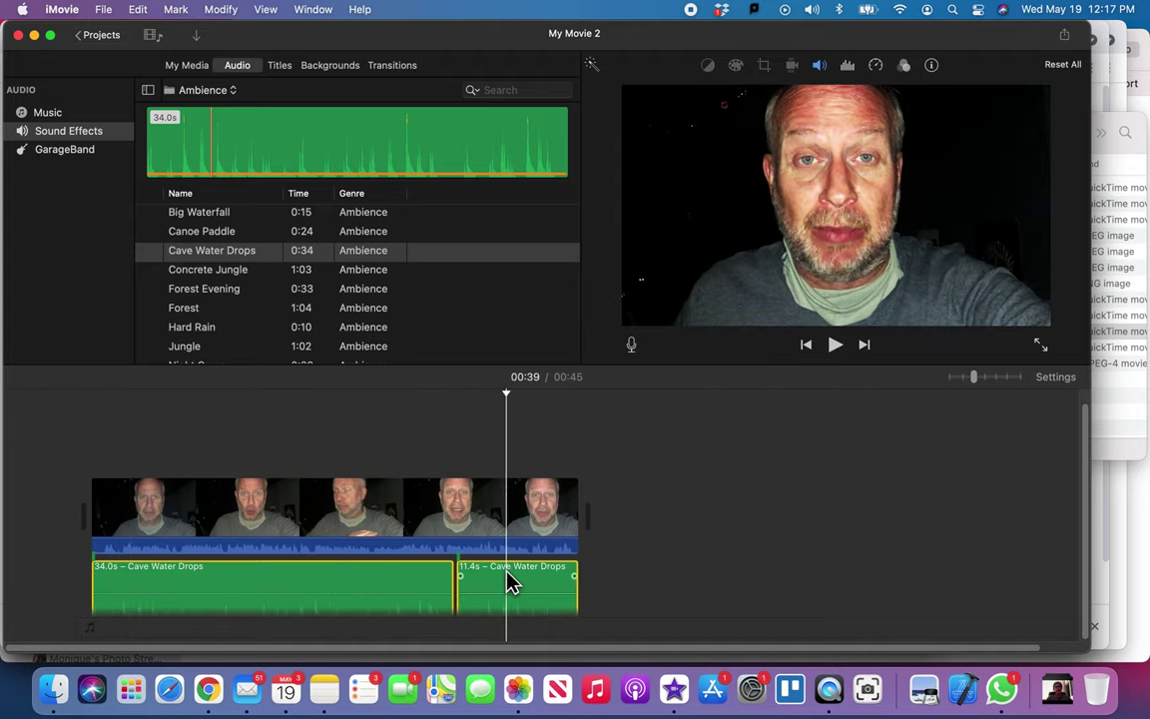
click(819, 66)
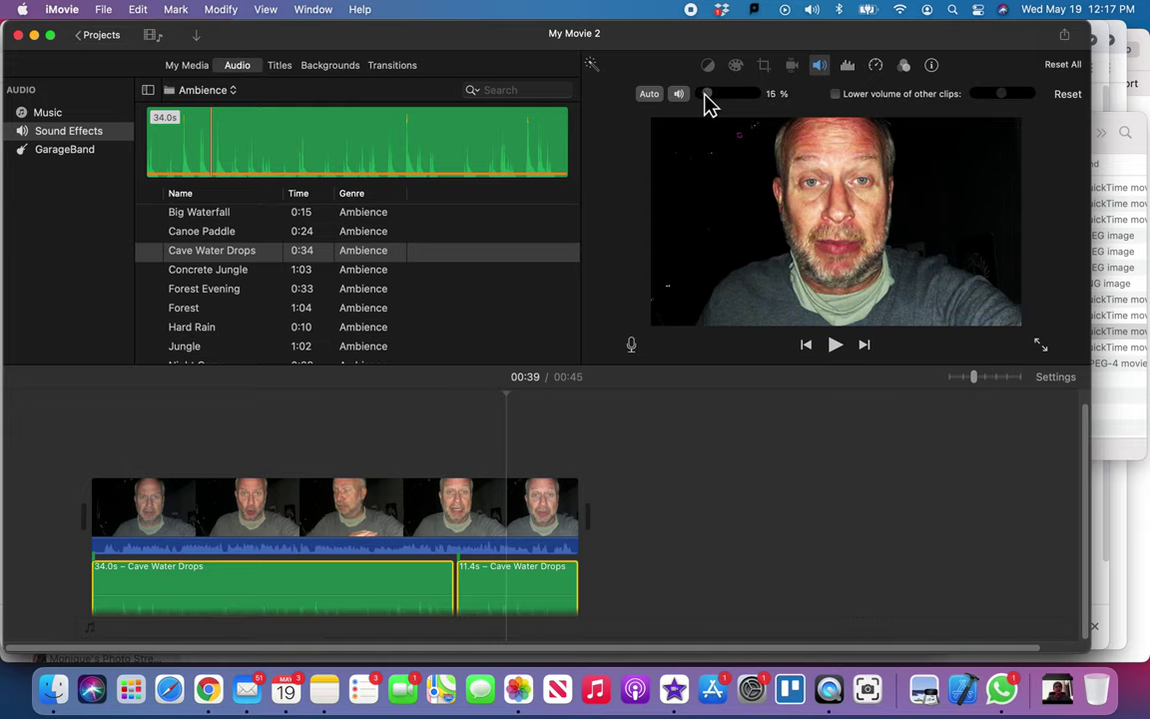
Preview Hard Rain from the Ambience list and place it beneath the start of the video
click(454, 431)
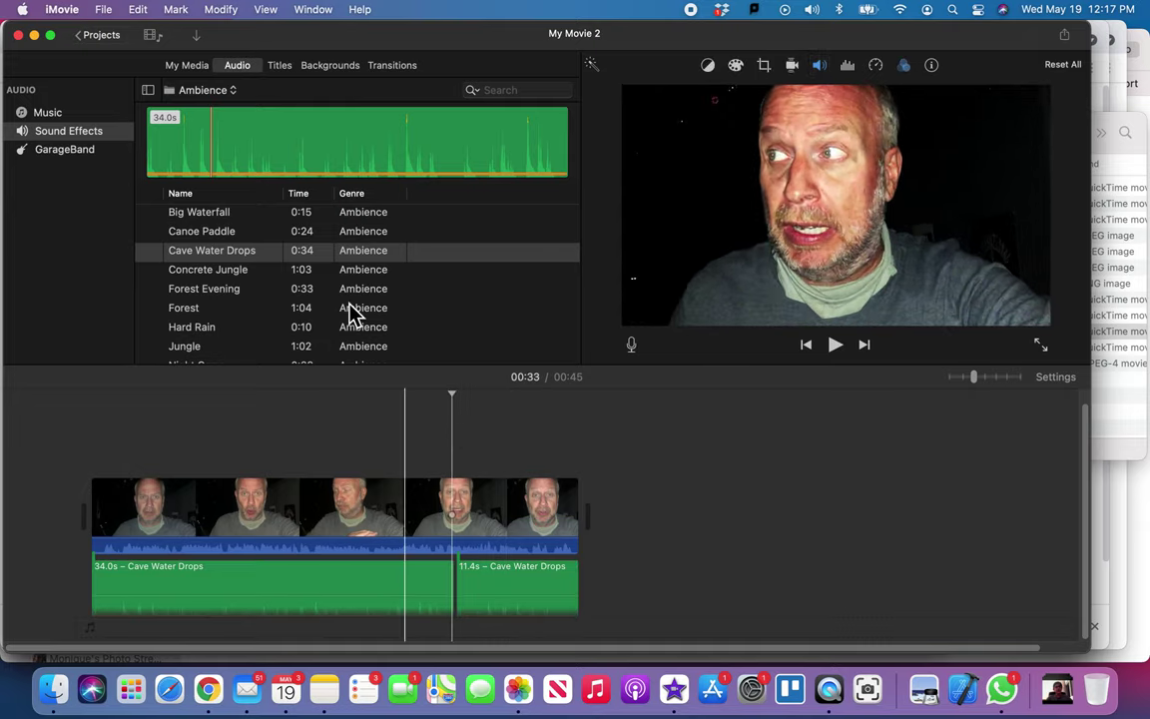
scroll(268, 269, down, 3)
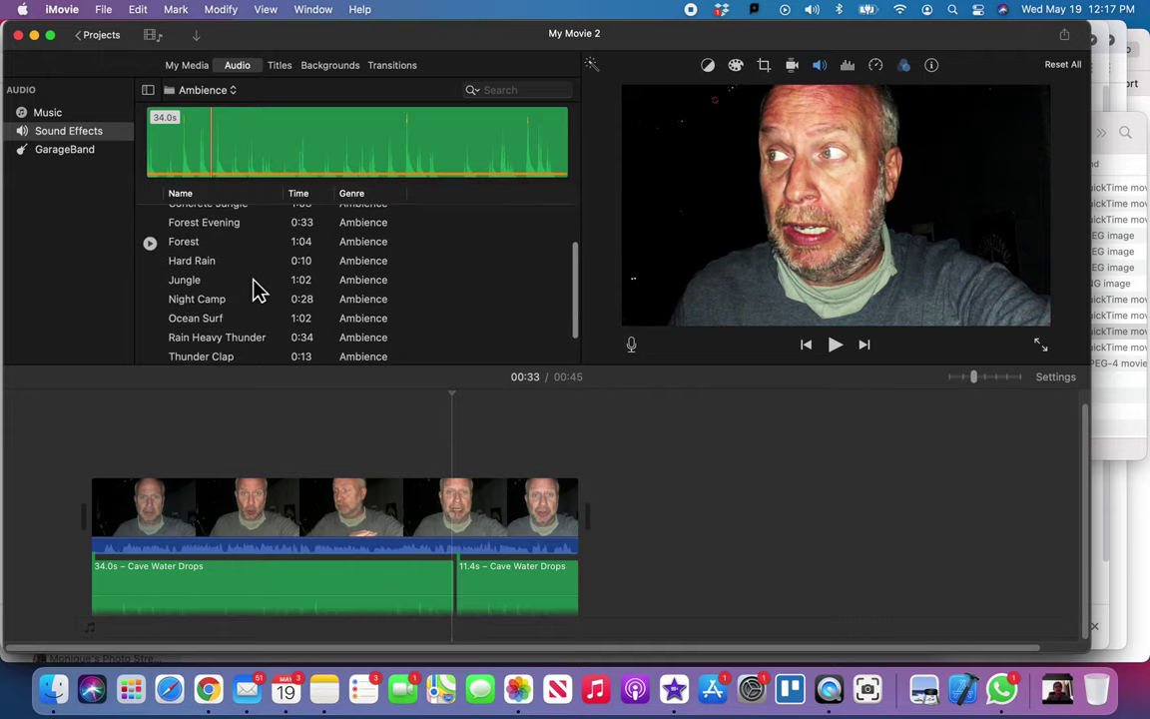
click(235, 264)
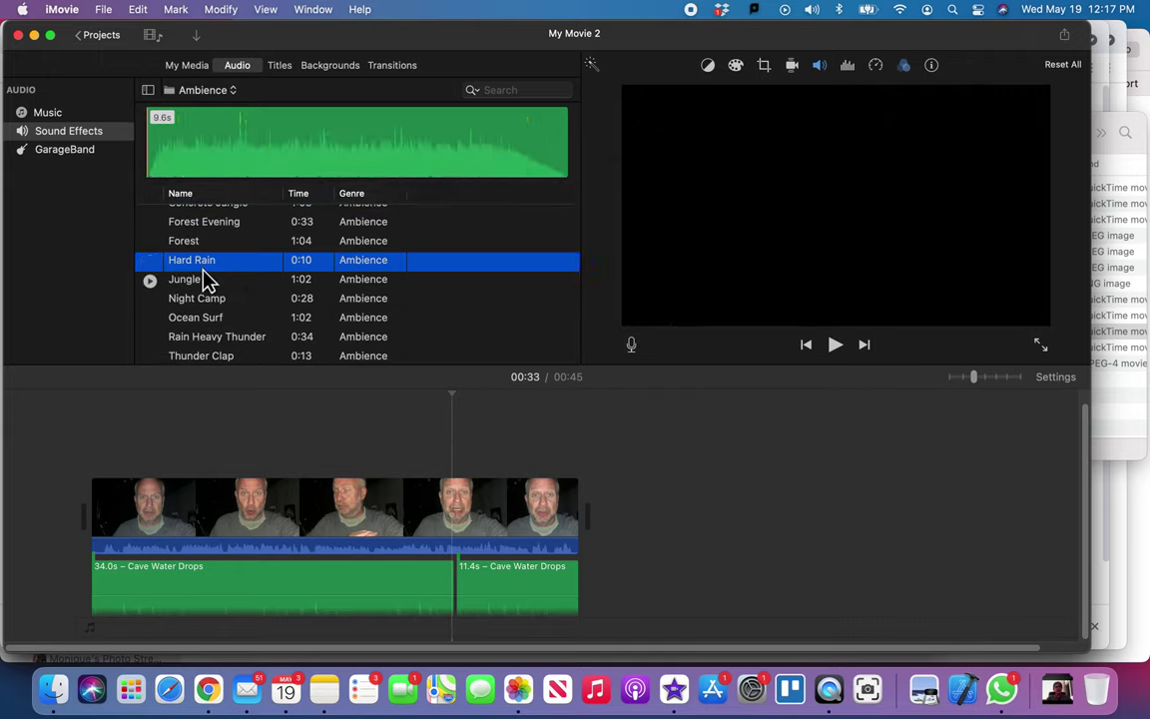
click(150, 261)
drag(193, 269, 133, 544)
drag(126, 596, 93, 595)
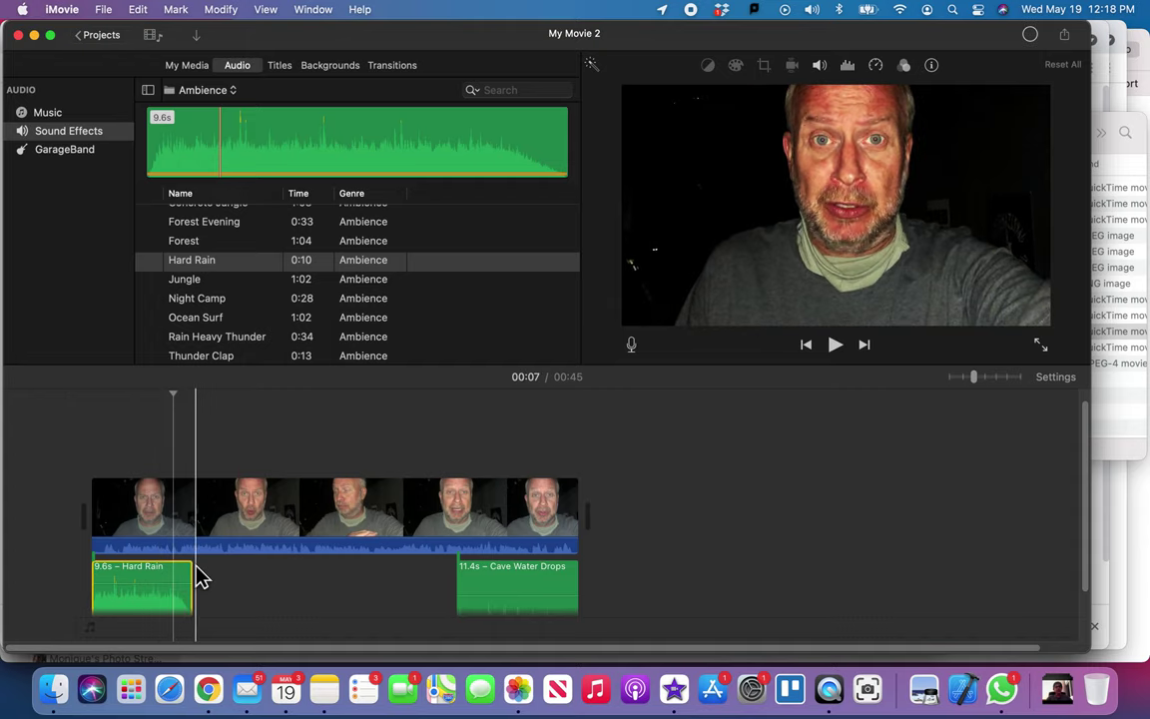
Paste four more Hard Rain copies along the rain row, trim the last to 6.0s, and preview
key(super+v)
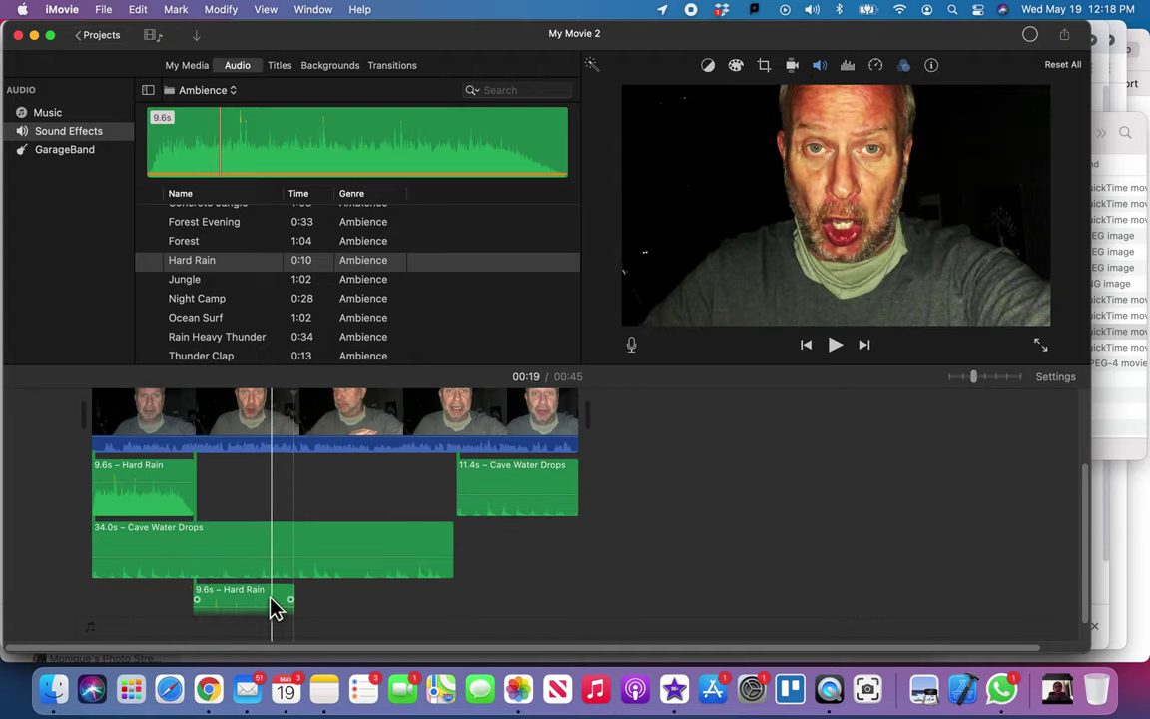
drag(256, 603, 260, 474)
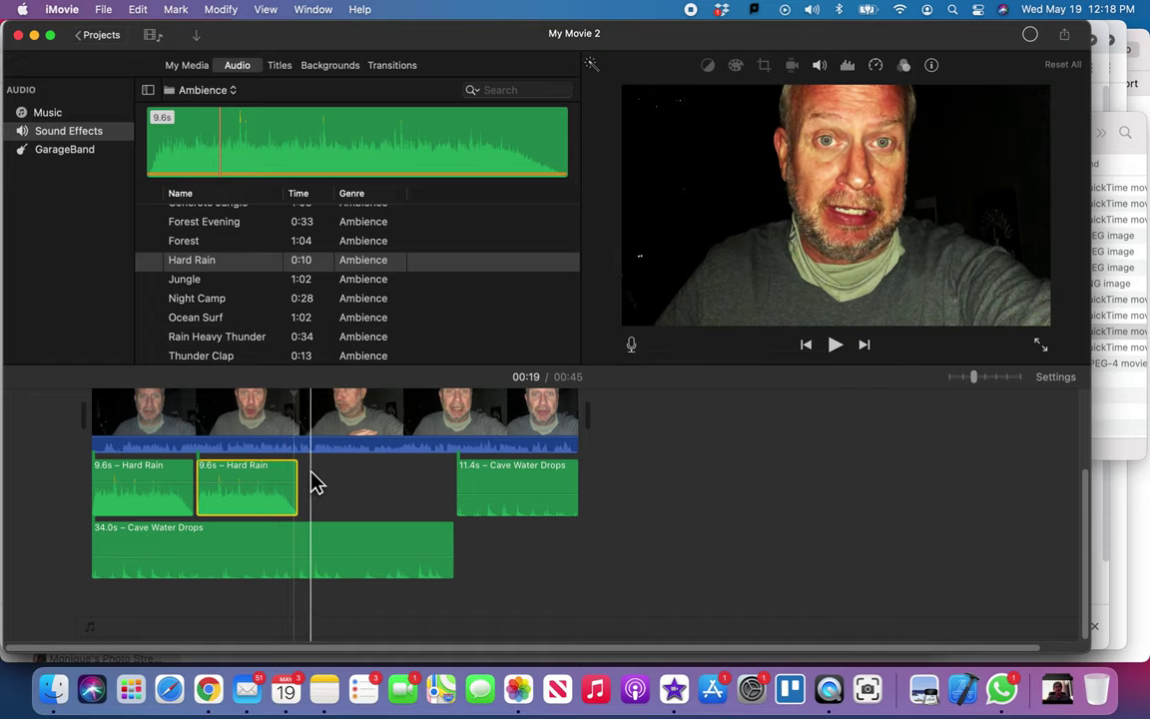
key(super+v)
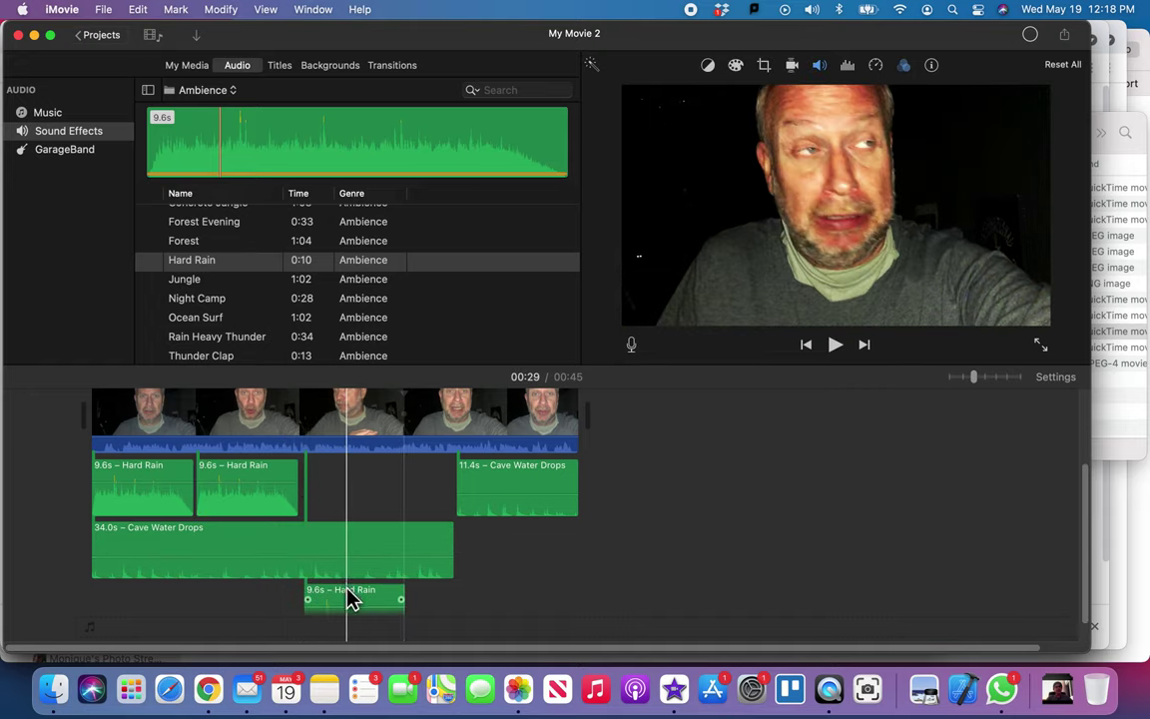
drag(354, 597, 346, 474)
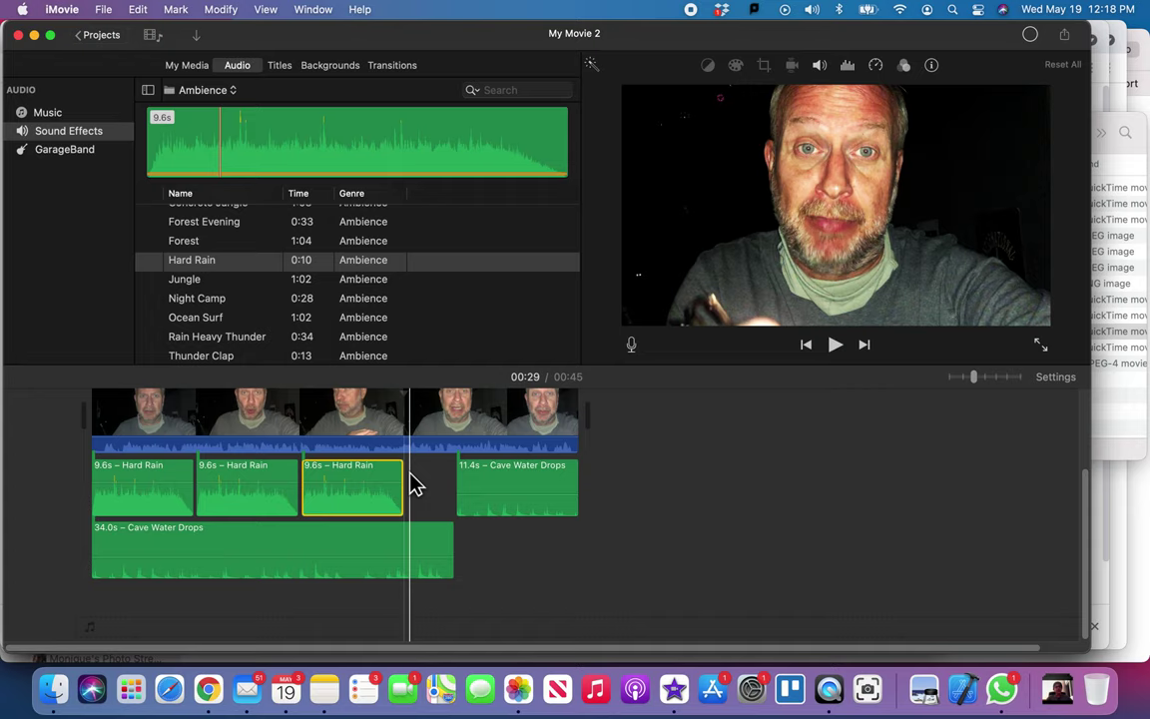
key(super+v)
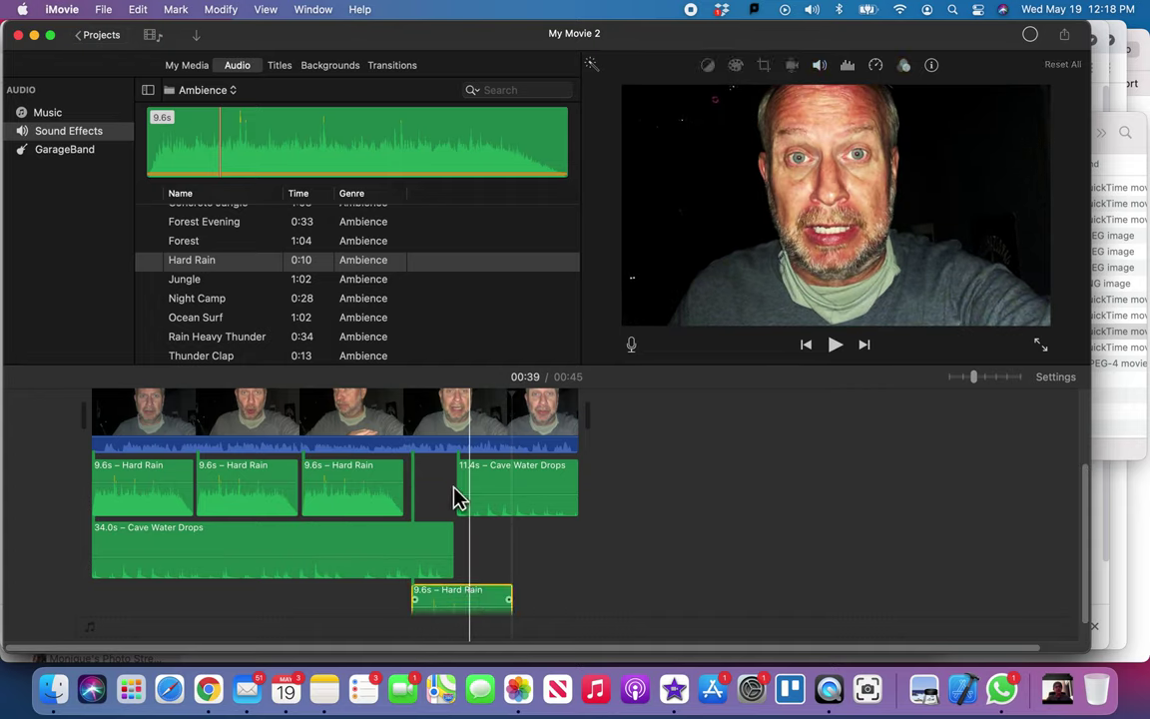
drag(472, 599, 471, 477)
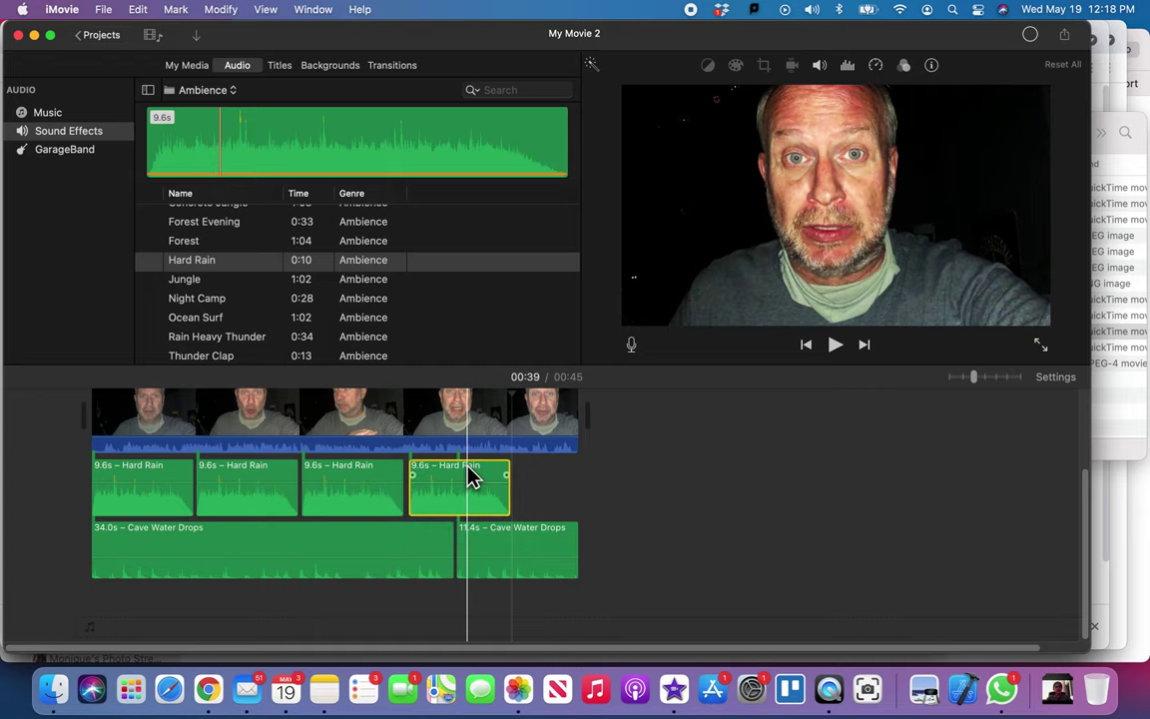
key(super+v)
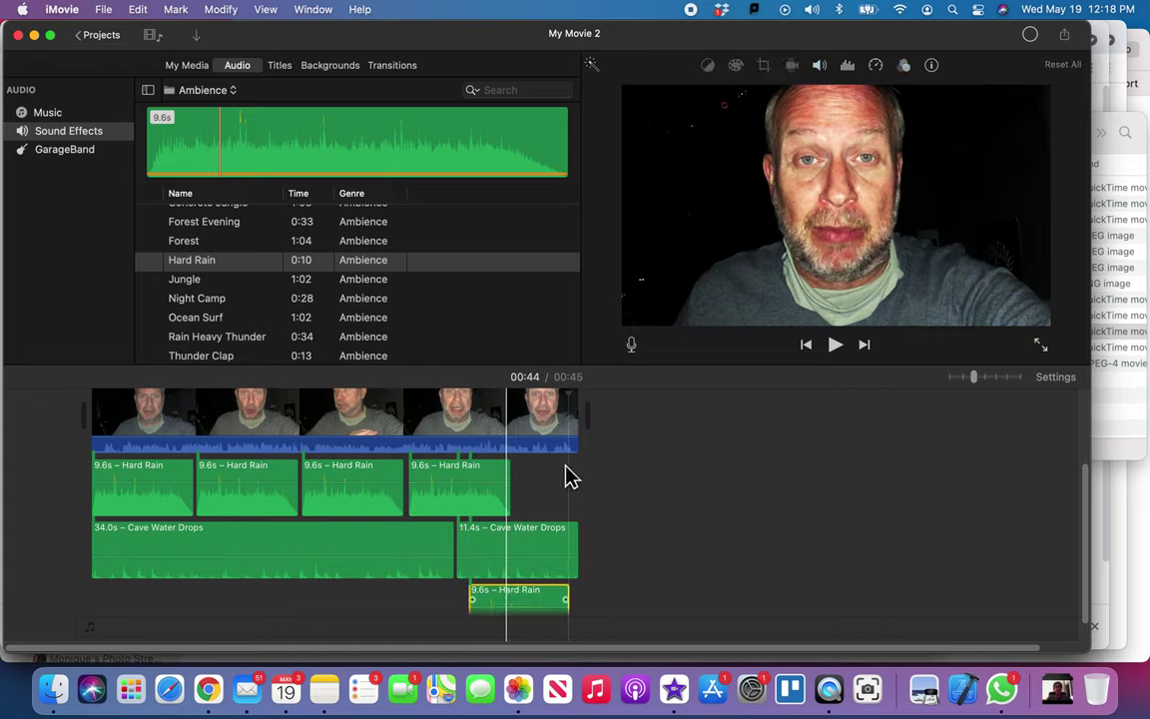
drag(510, 599, 554, 475)
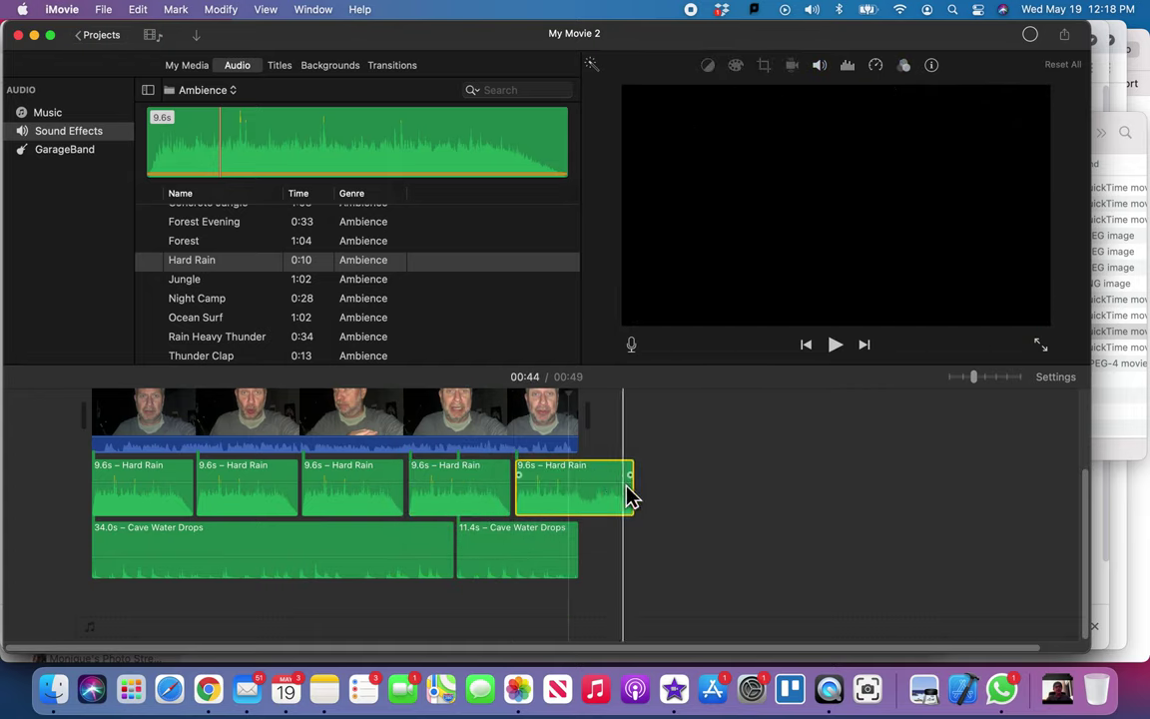
drag(619, 492, 564, 482)
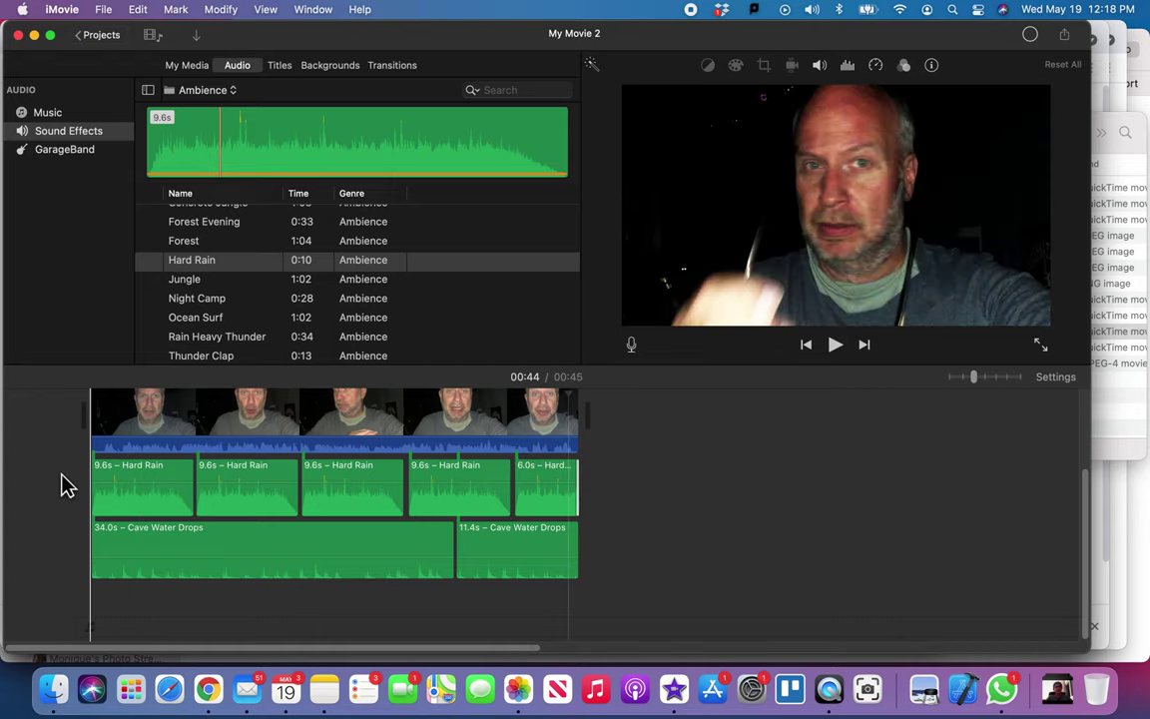
key(space)
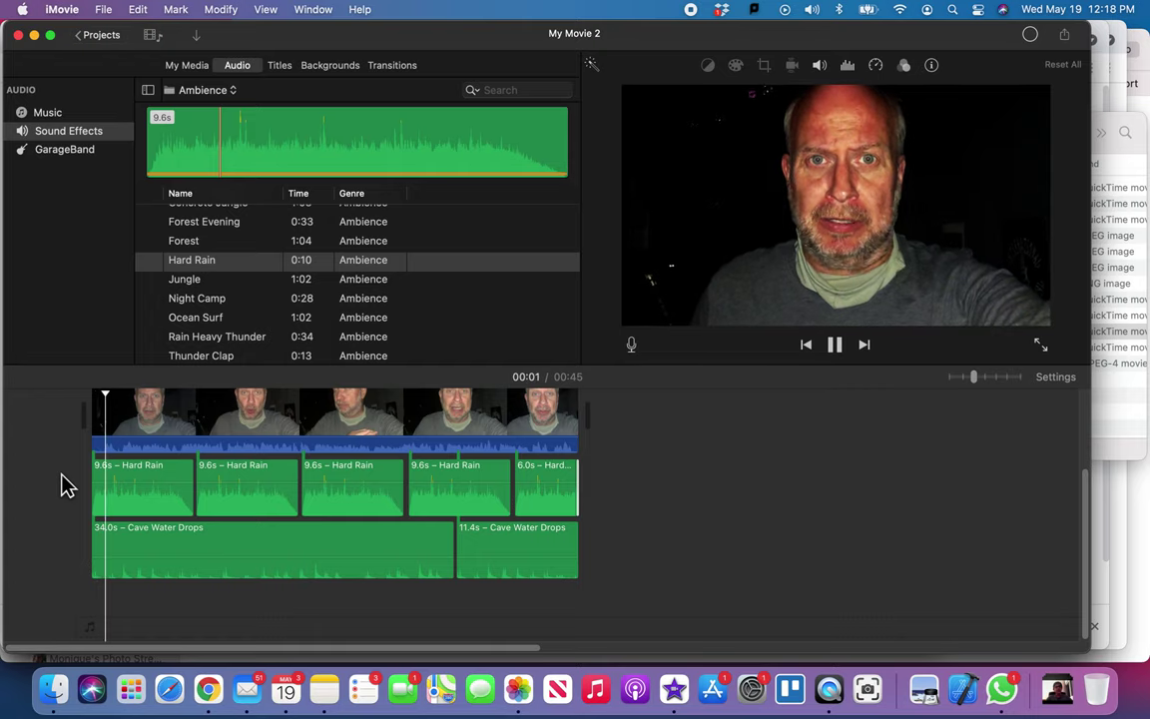
Select the Hard Rain clips, lower their volume, and preview the movie from the start
key(space)
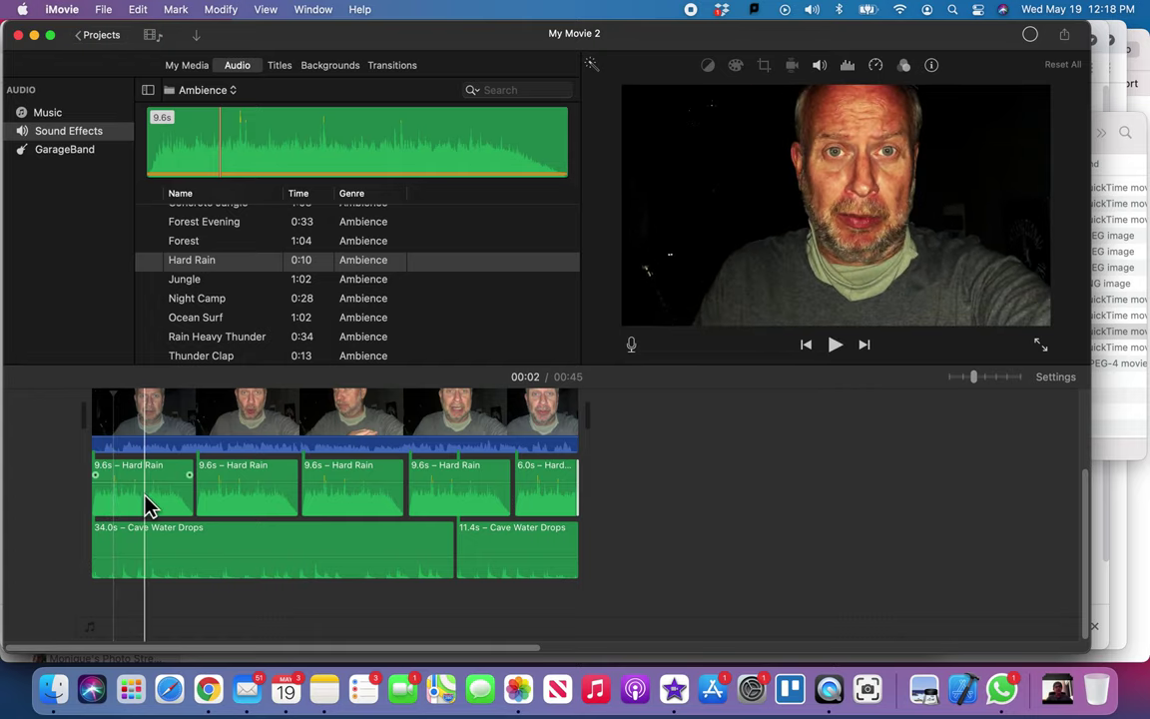
super+click(220, 499)
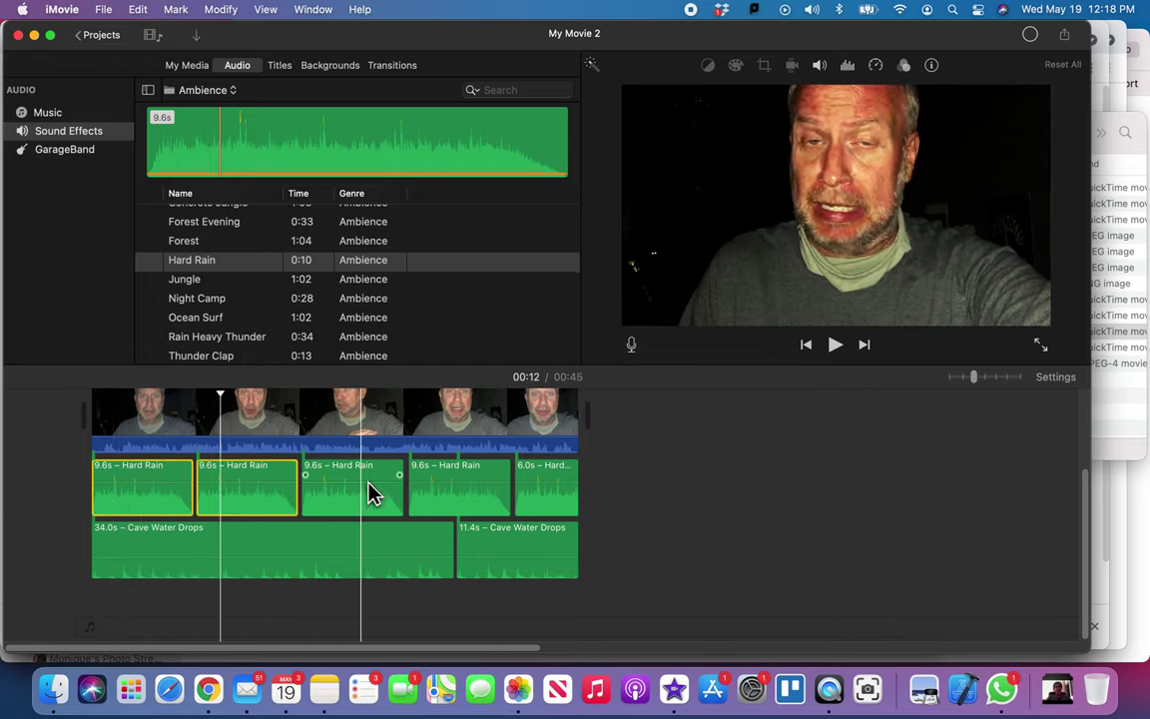
super+click(366, 490)
super+click(467, 511)
super+click(528, 505)
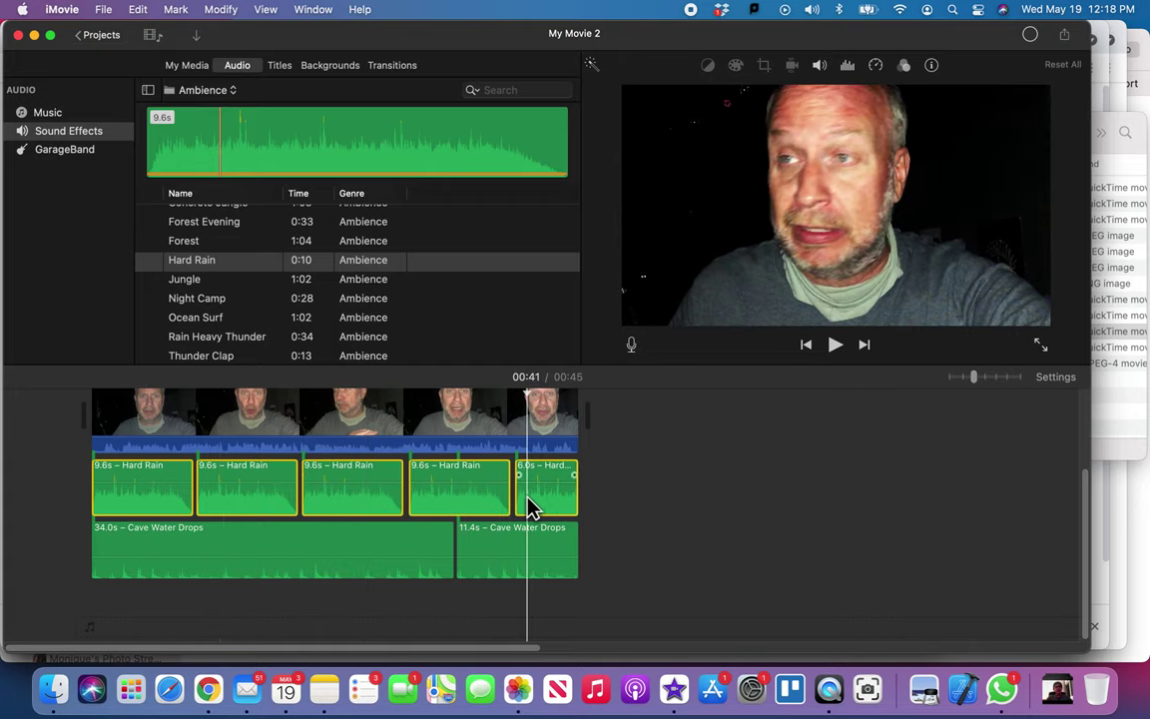
click(820, 68)
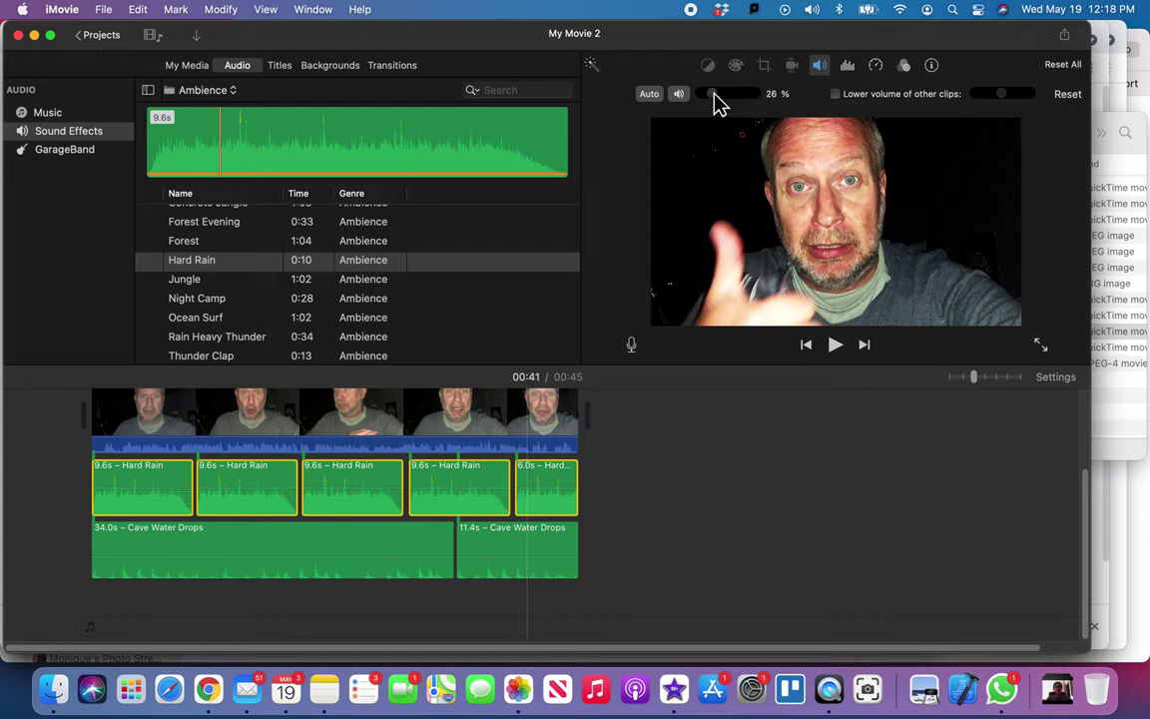
drag(714, 95, 712, 95)
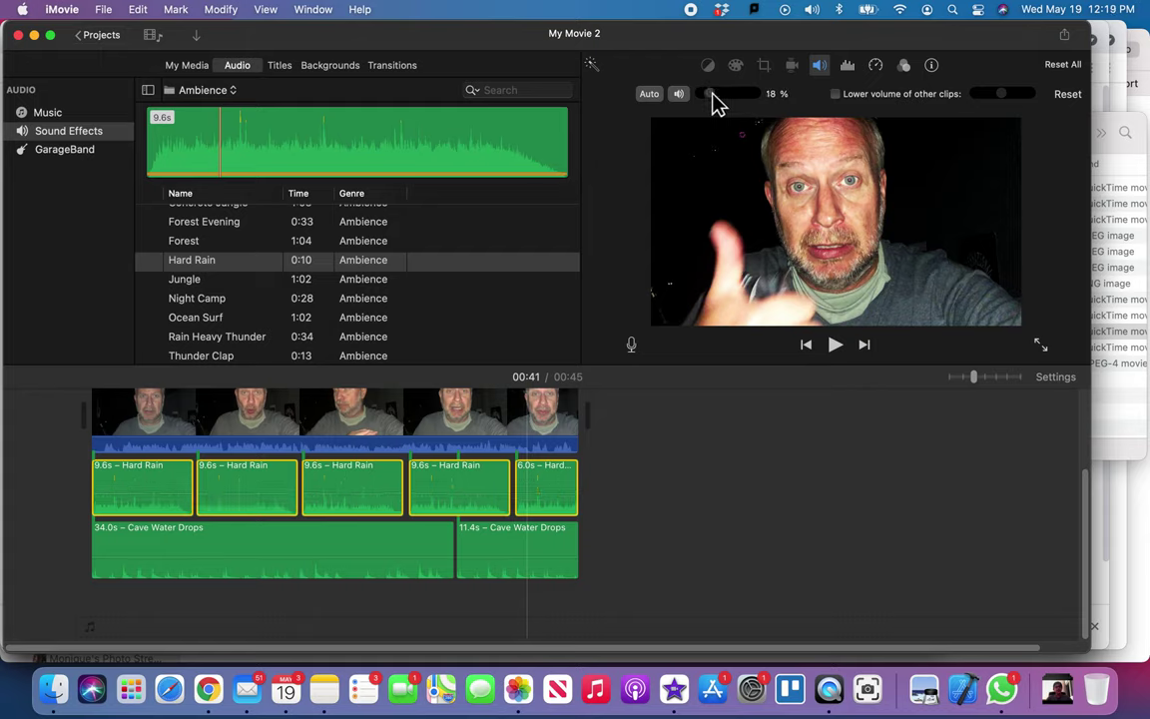
click(77, 457)
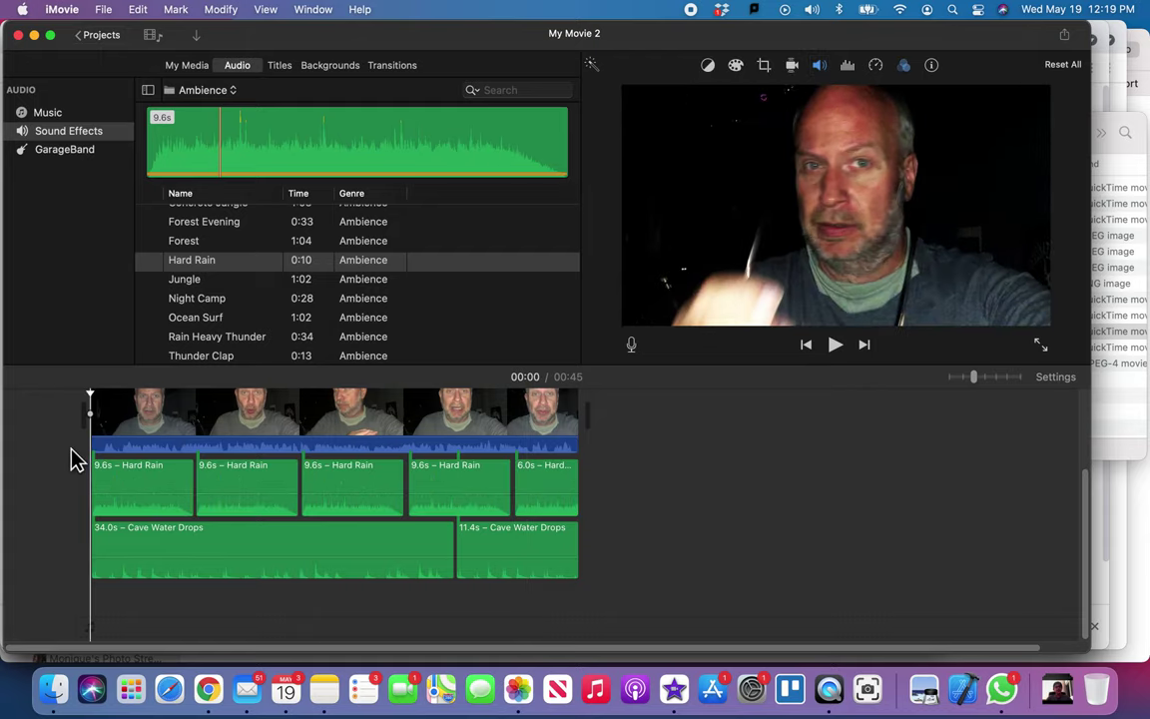
key(space)
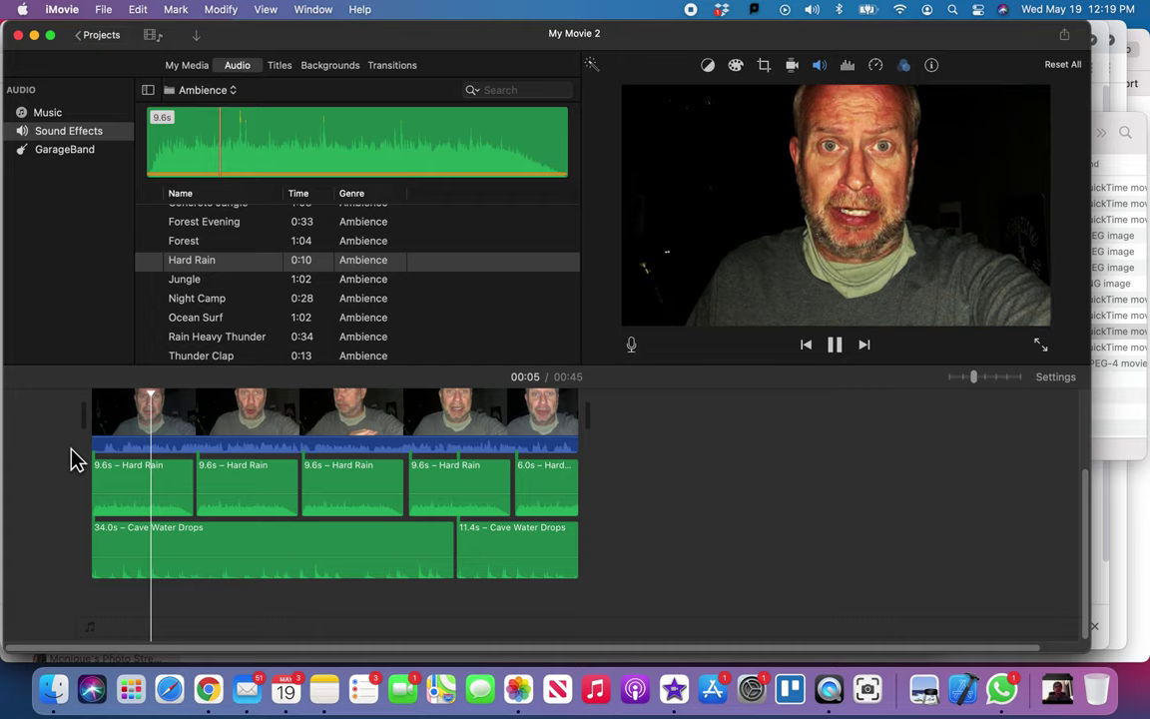
key(space)
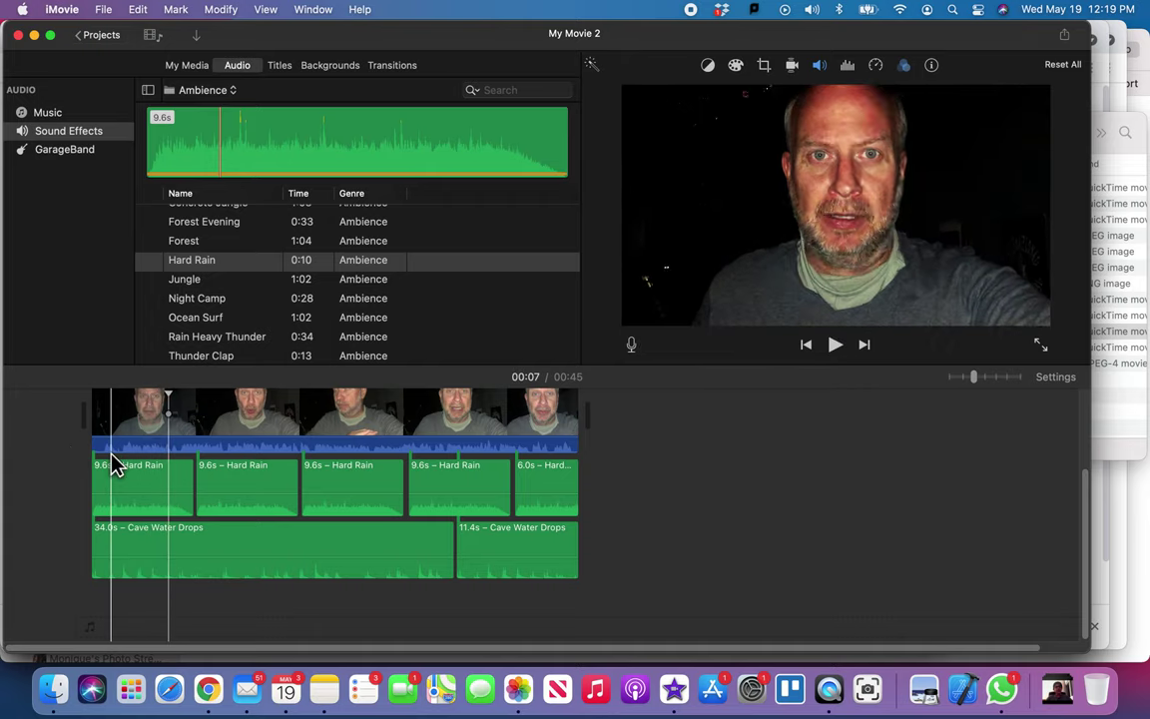
Reselect all five Hard Rain clips, set their volume to 14%, and play back to check levels
click(142, 484)
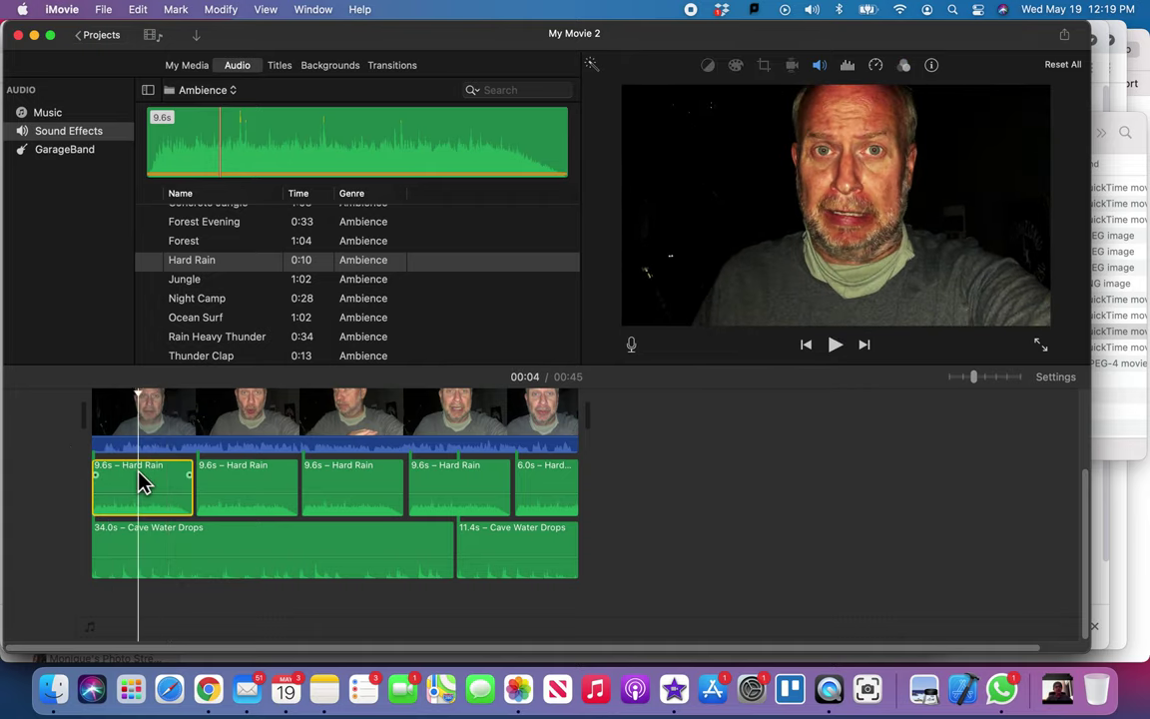
super+click(249, 483)
super+click(359, 486)
super+click(435, 483)
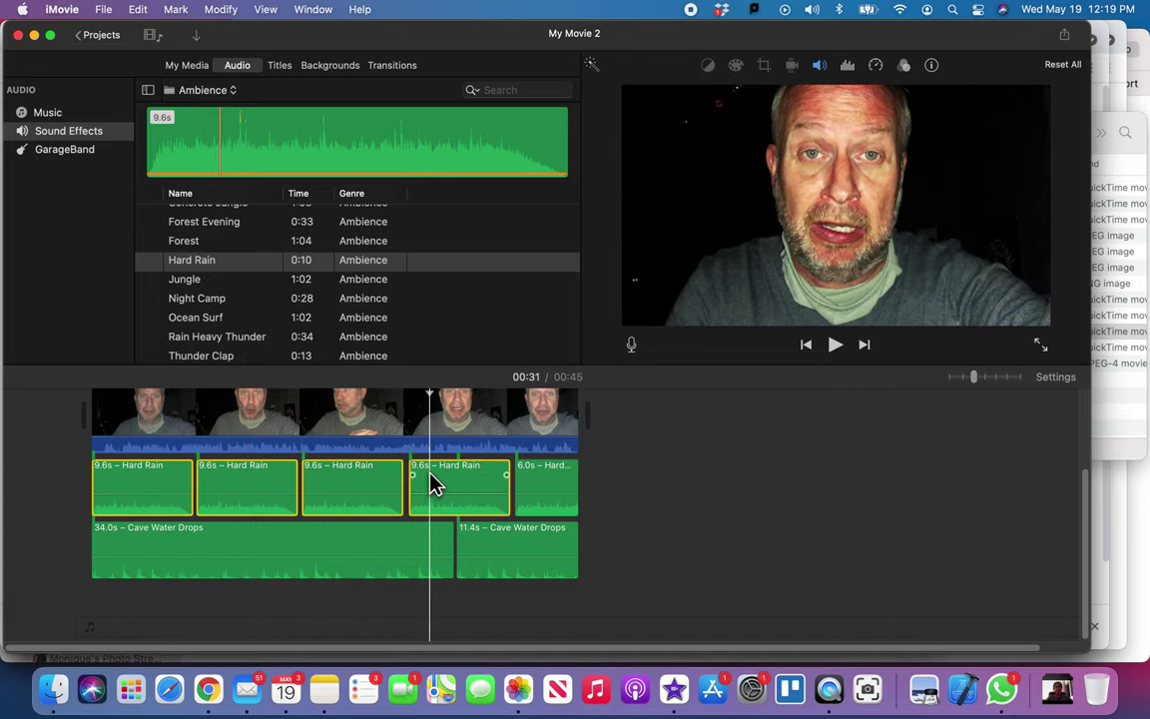
super+click(527, 483)
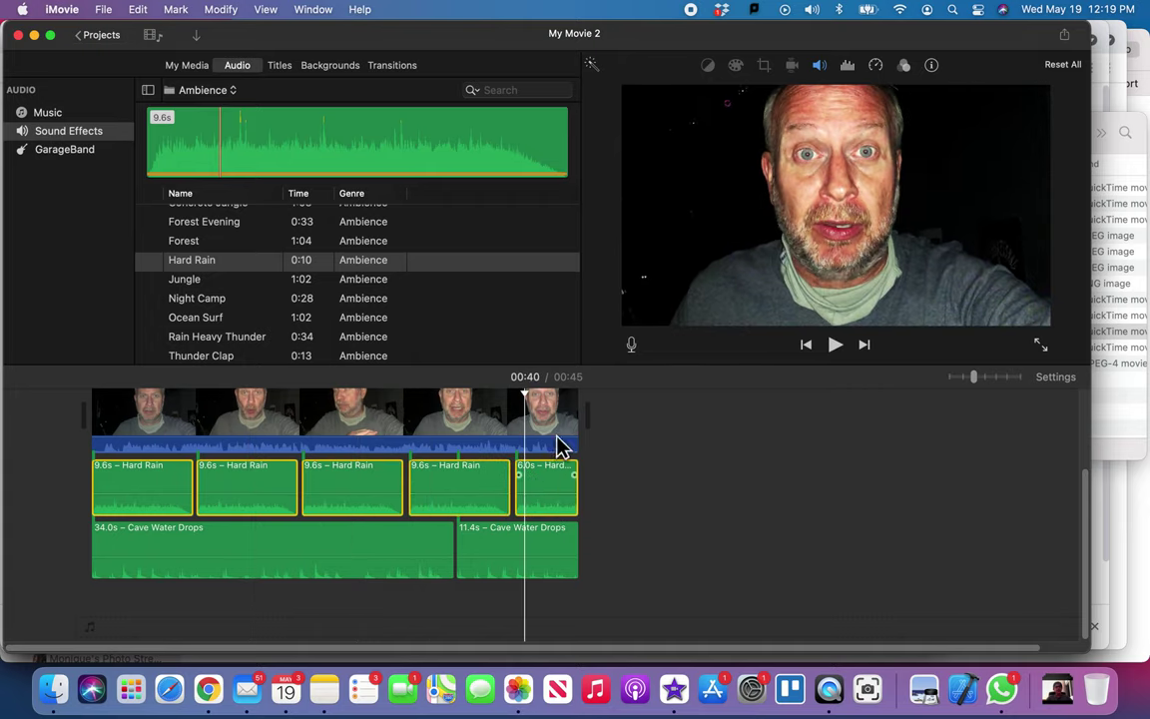
click(819, 65)
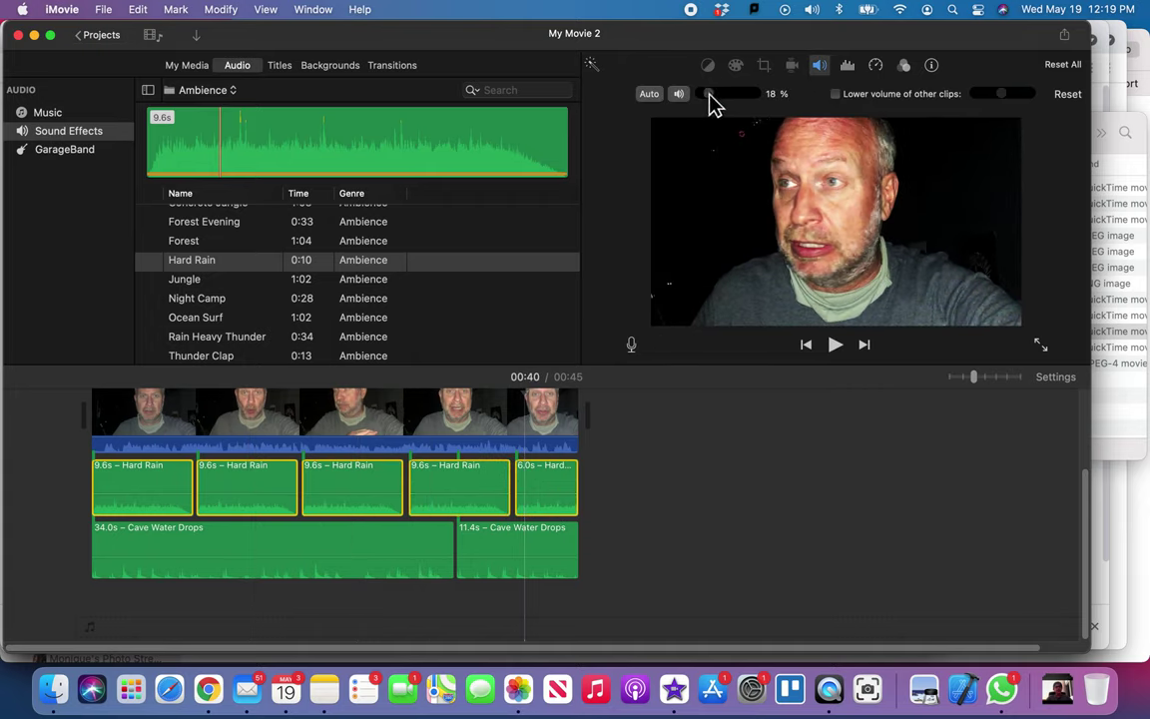
drag(704, 93, 709, 97)
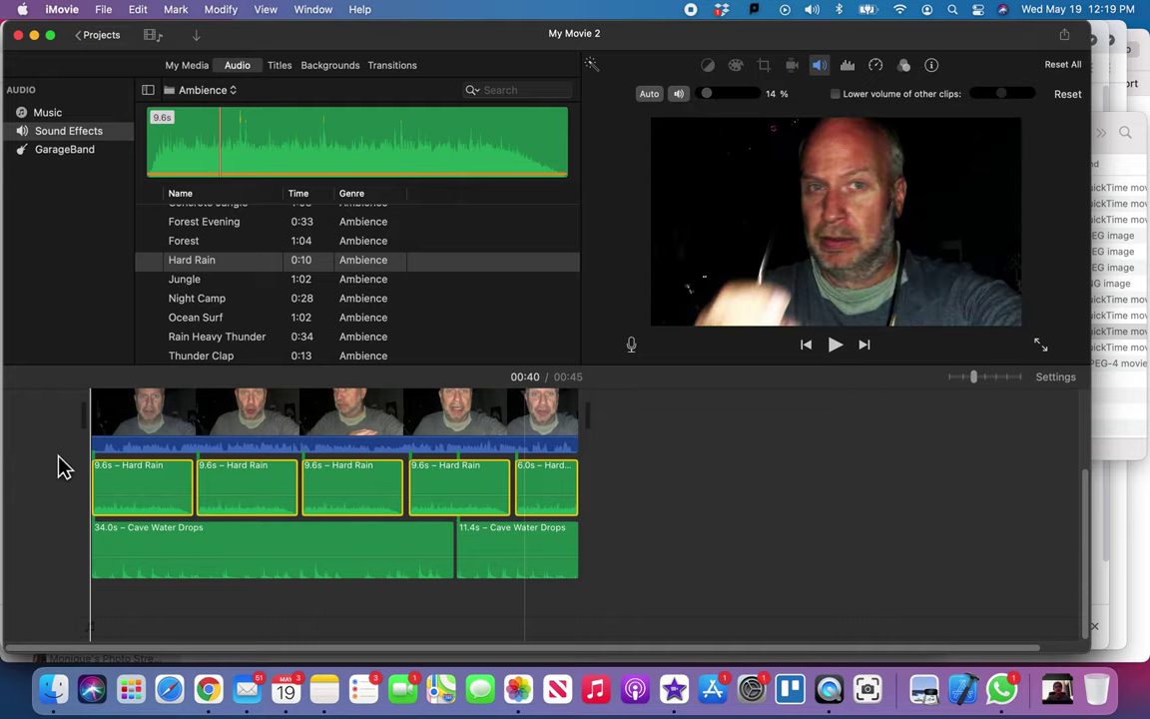
key(backslash)
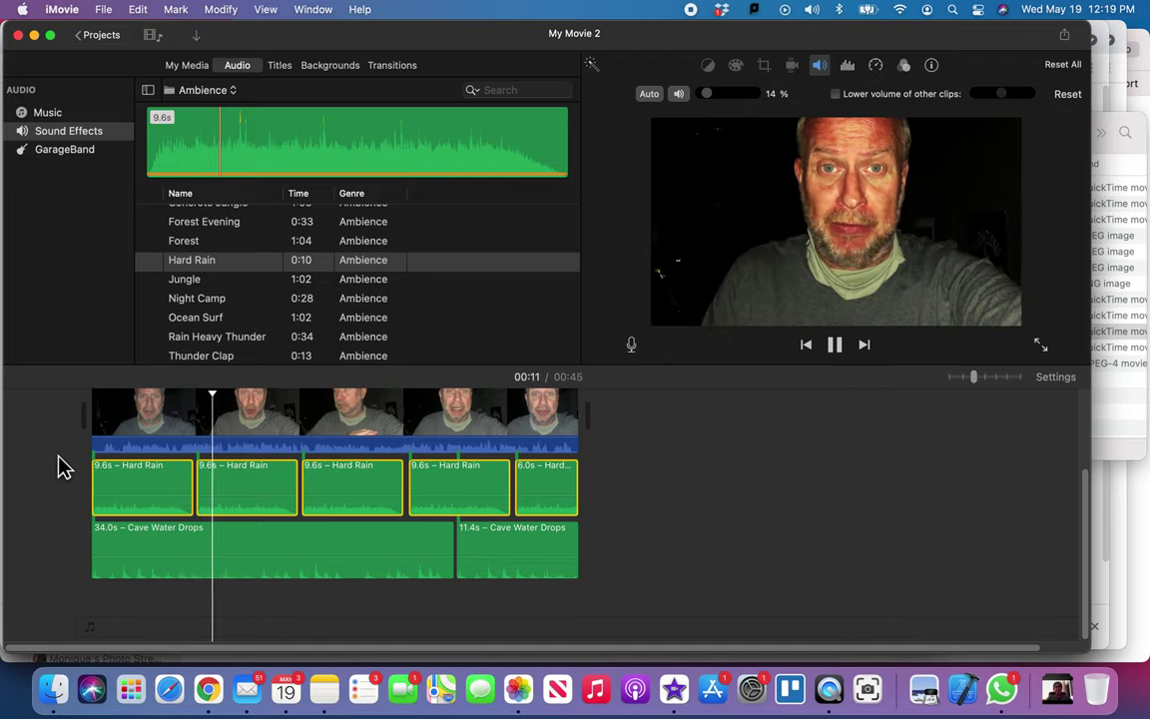
key(space)
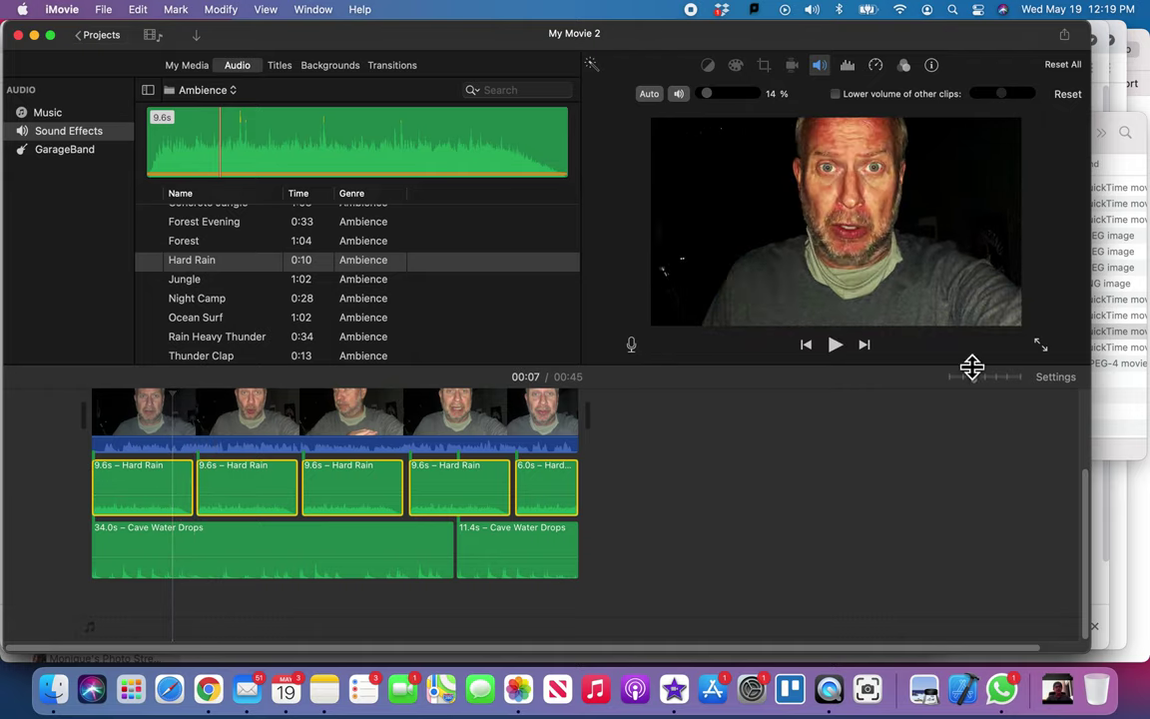
Trim the first Hard Rain clip to 8.5s and slide the next three clips left to close the gaps
drag(977, 377, 985, 377)
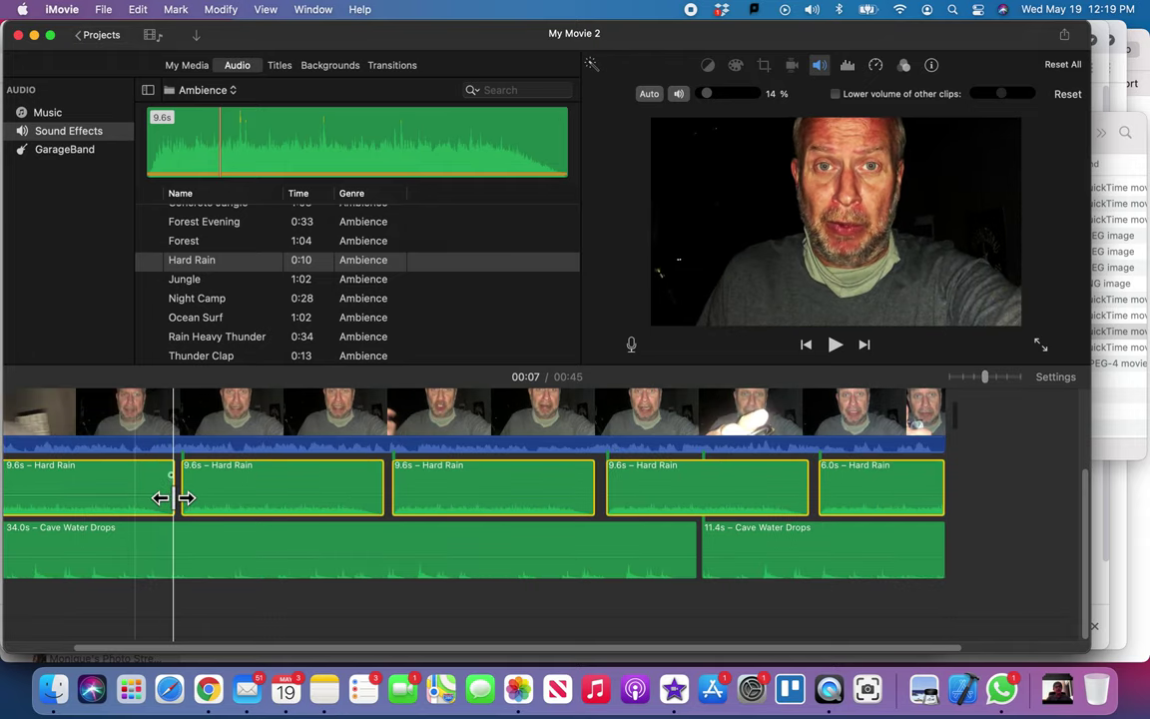
drag(175, 497, 149, 494)
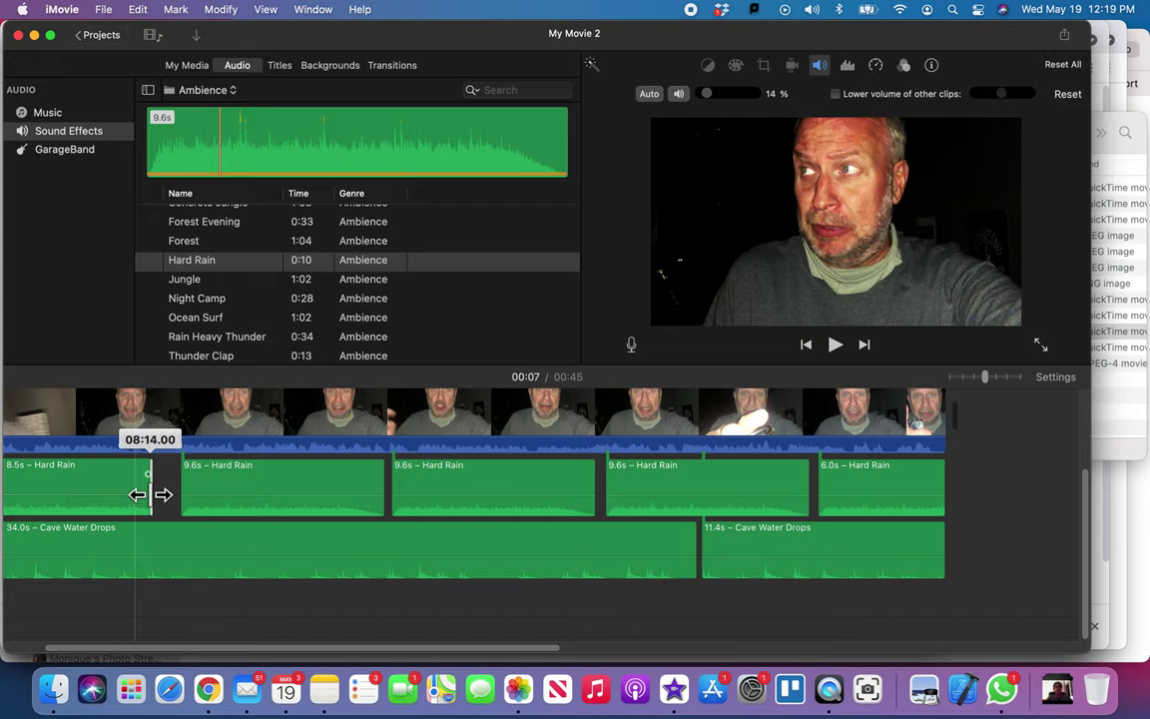
click(229, 481)
drag(229, 480, 190, 470)
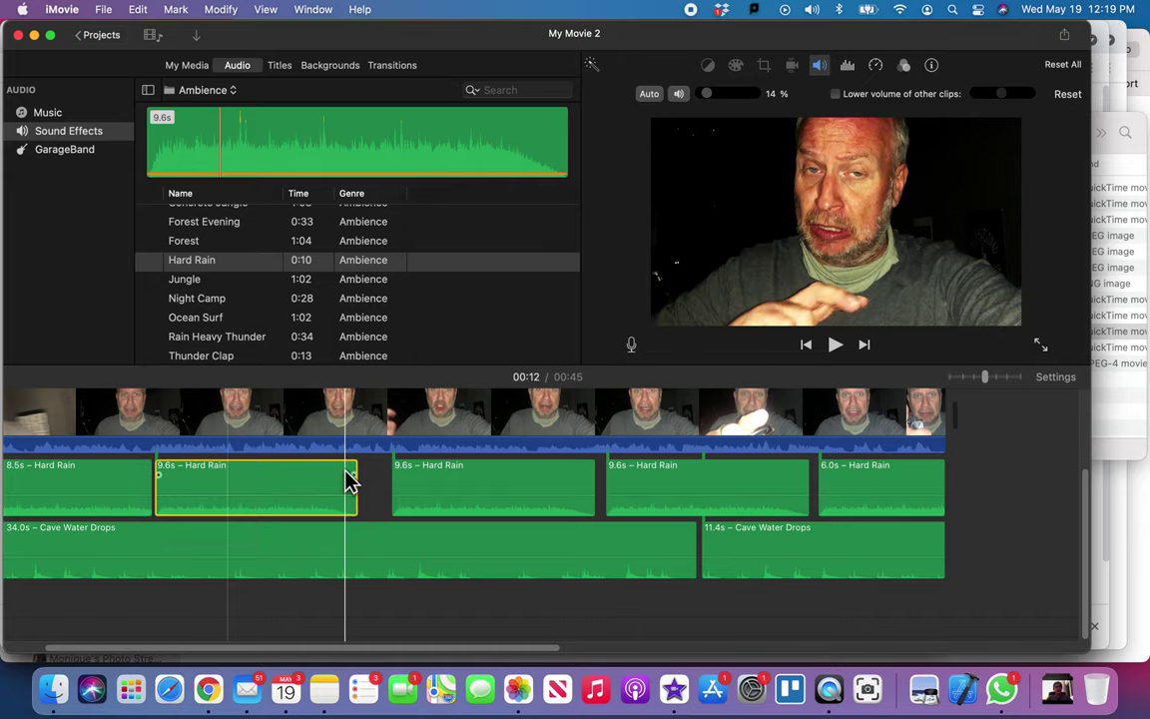
drag(348, 482, 335, 482)
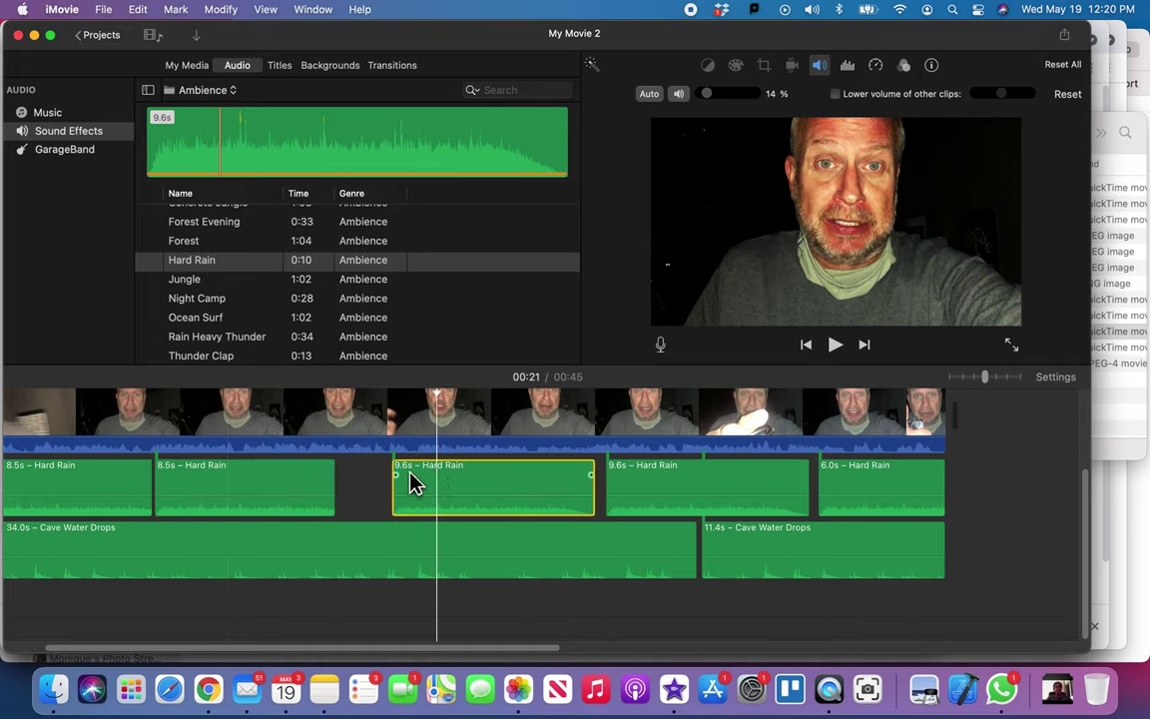
drag(445, 486, 390, 482)
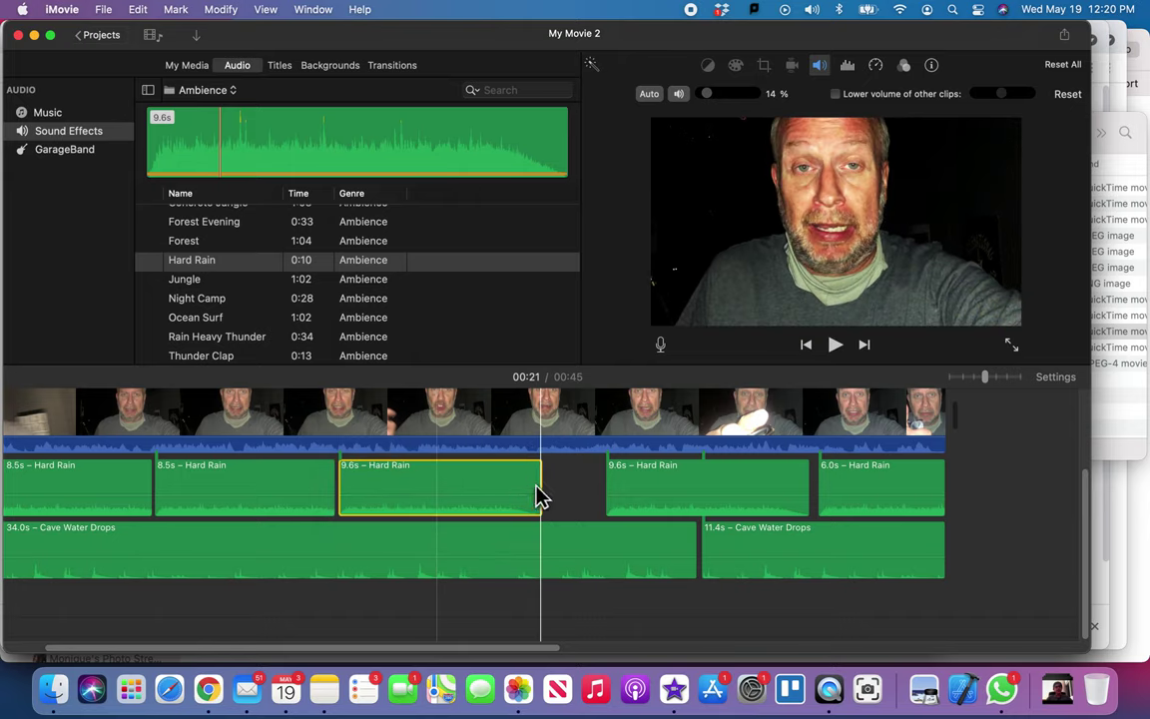
mouse_move(537, 495)
mouse_down()
mouse_move(539, 481)
mouse_move(544, 495)
mouse_move(520, 496)
mouse_up()
drag(659, 478, 591, 483)
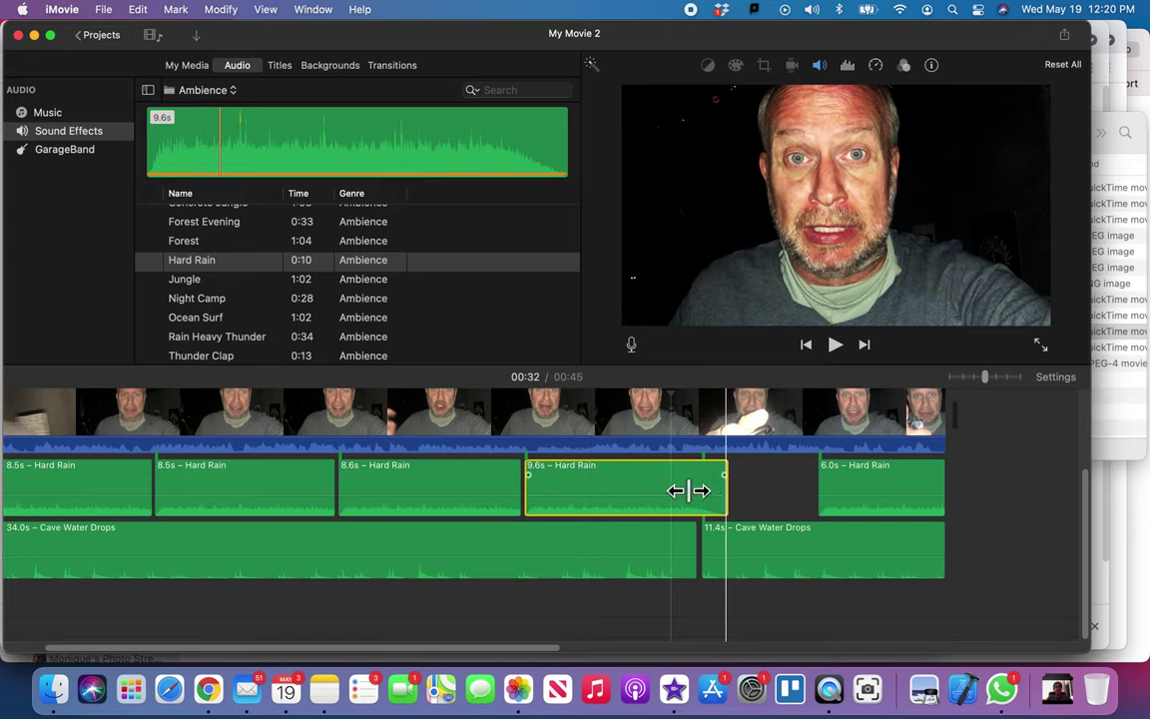
Trim the 9.6s clip to 8.2s, butt the 6.0s clip against it, and extend it to 8.4s
drag(689, 491, 693, 489)
click(854, 483)
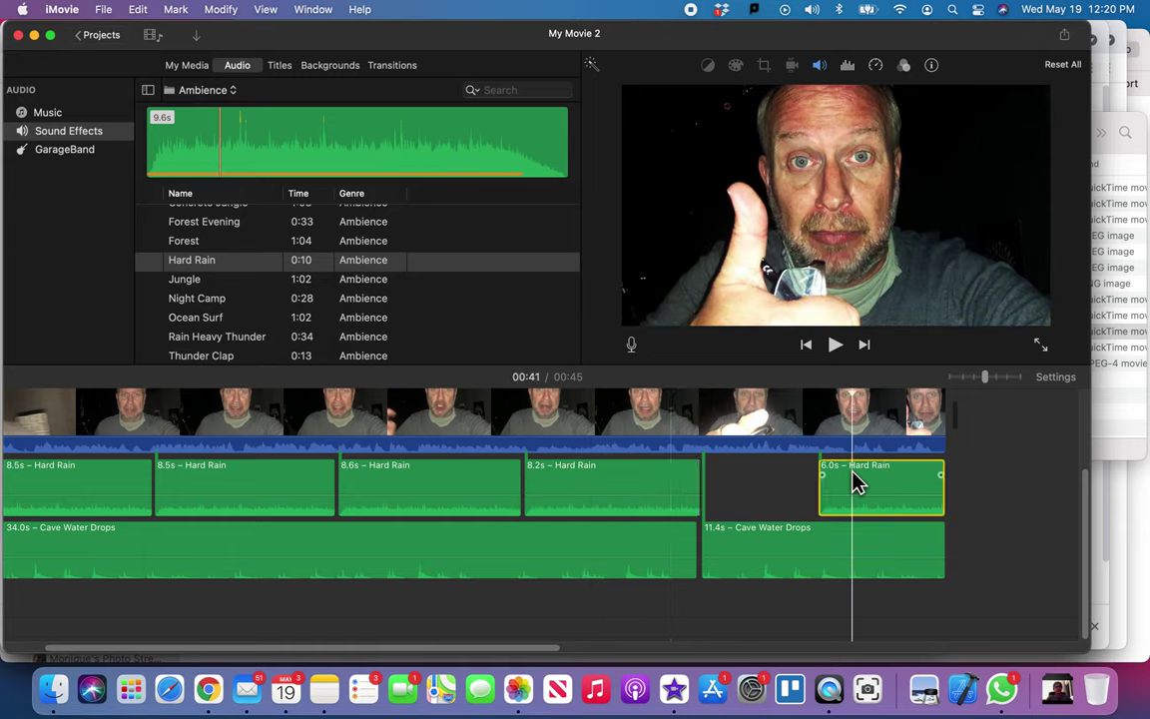
drag(854, 483, 742, 483)
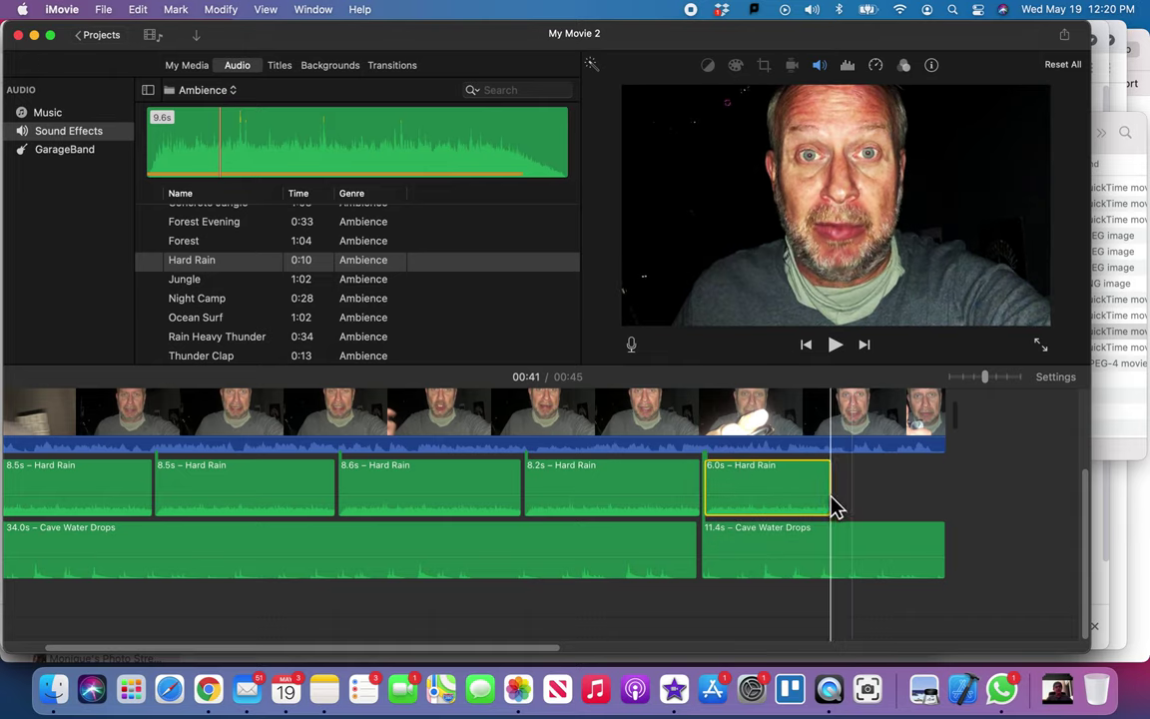
drag(832, 489, 875, 479)
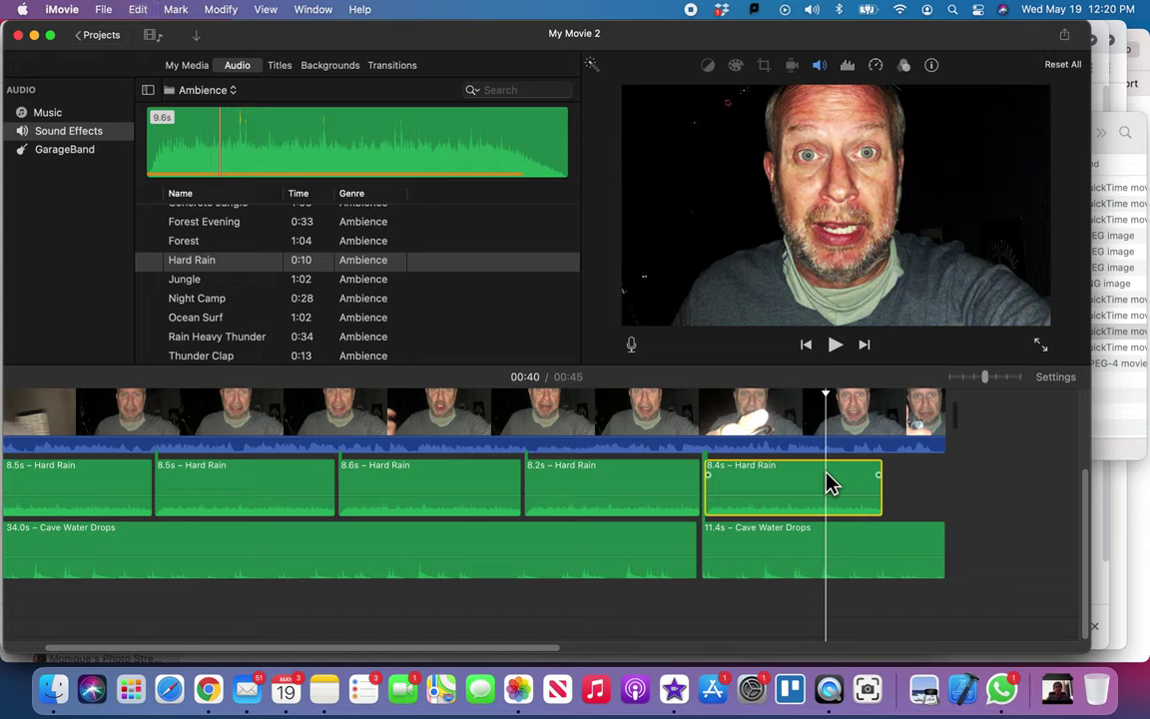
Paste a copy of the 8.4s Hard Rain clip at the lane's end and trim it to 2.9s
key(super+c)
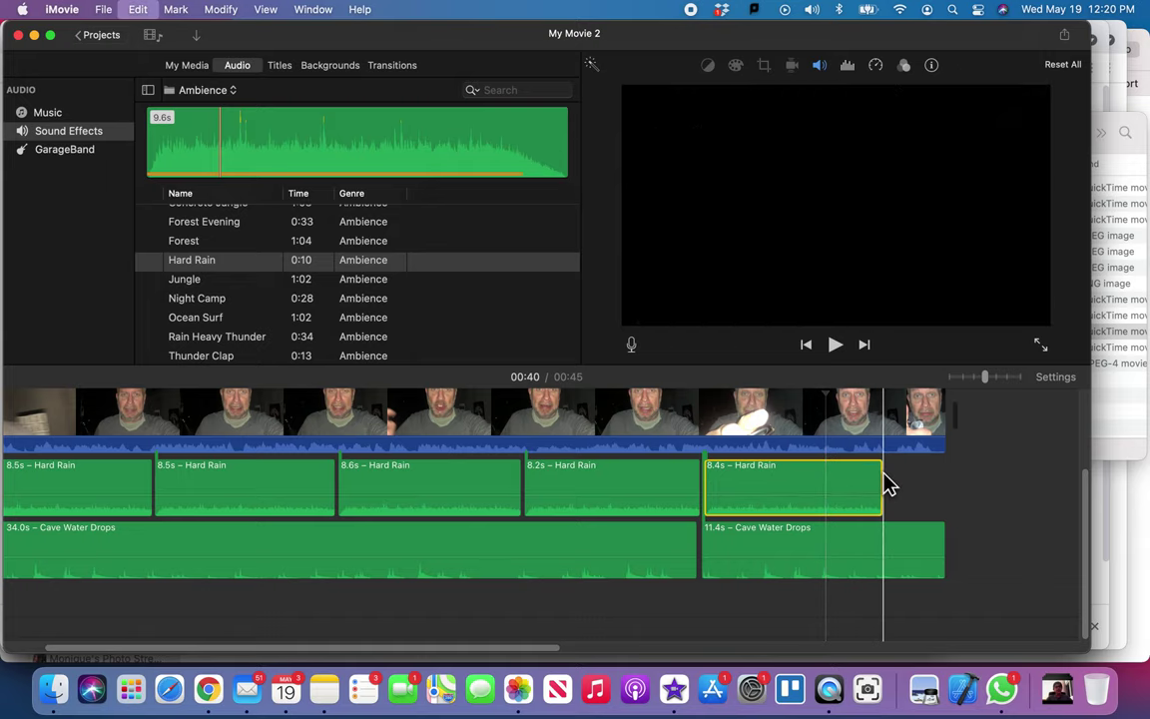
key(super+v)
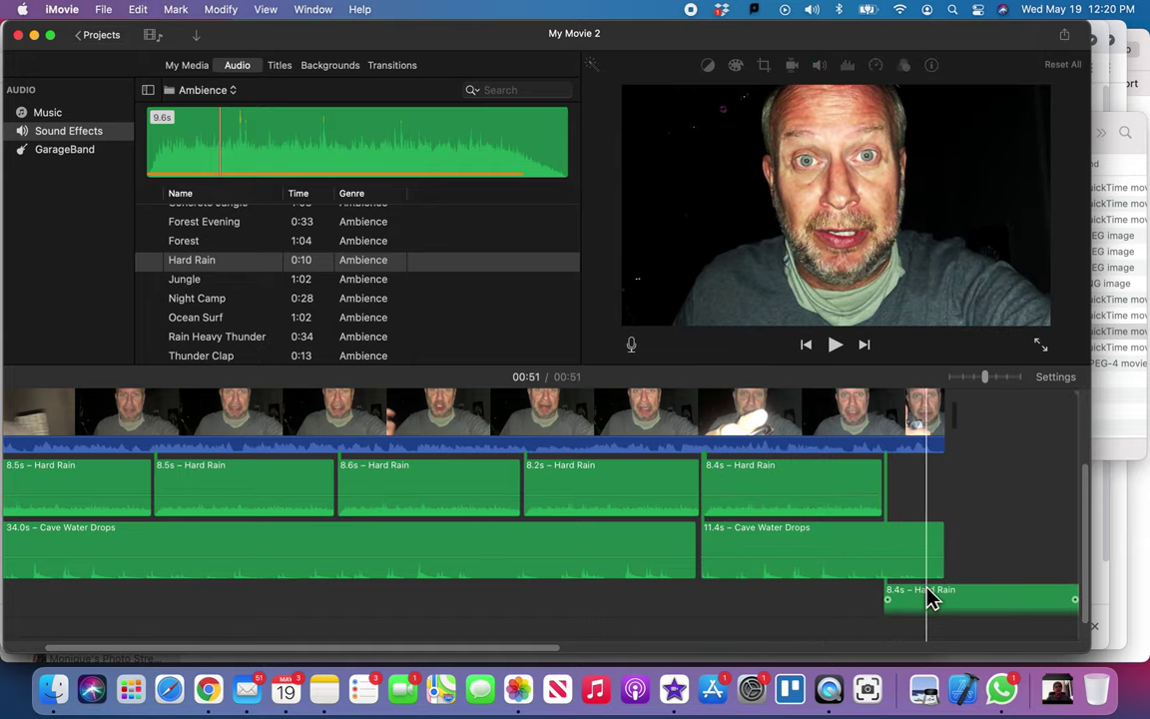
drag(929, 597, 927, 475)
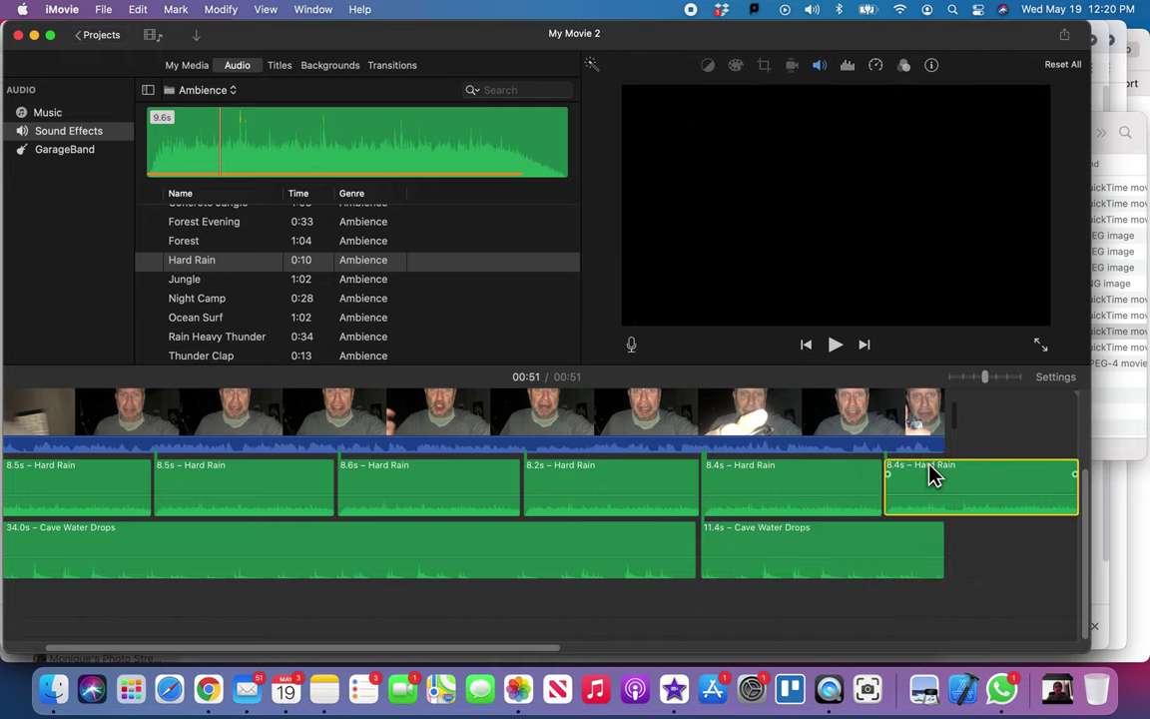
scroll(928, 475, right, 3)
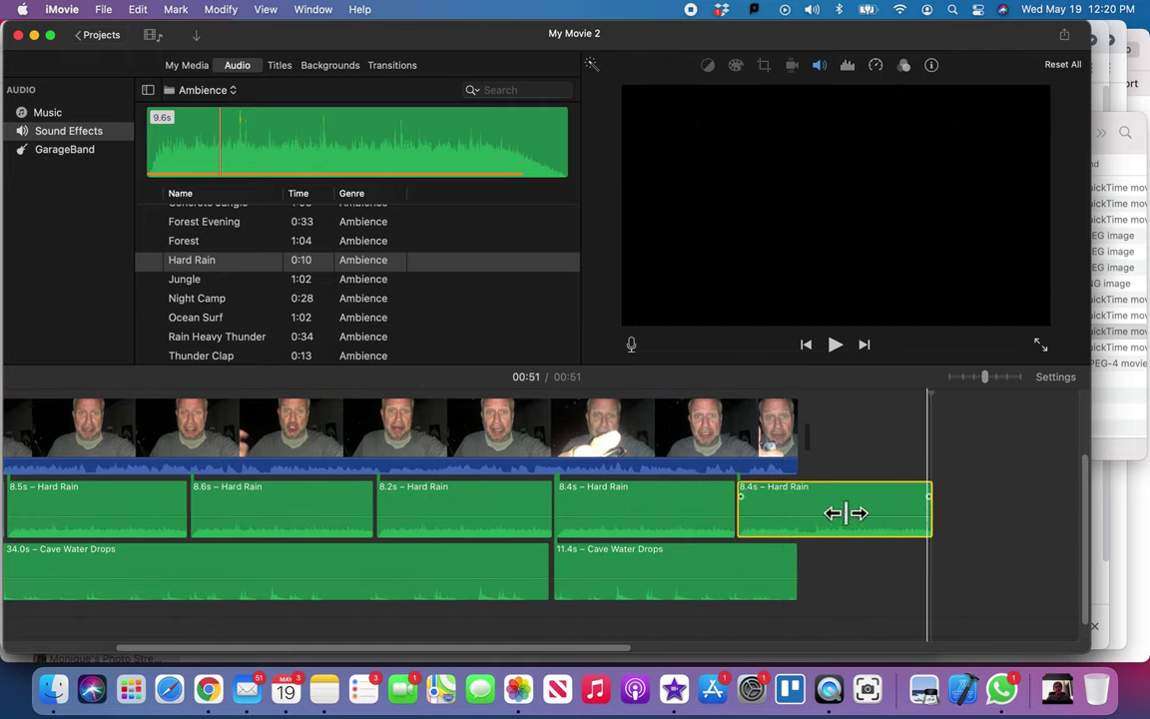
drag(841, 513, 799, 507)
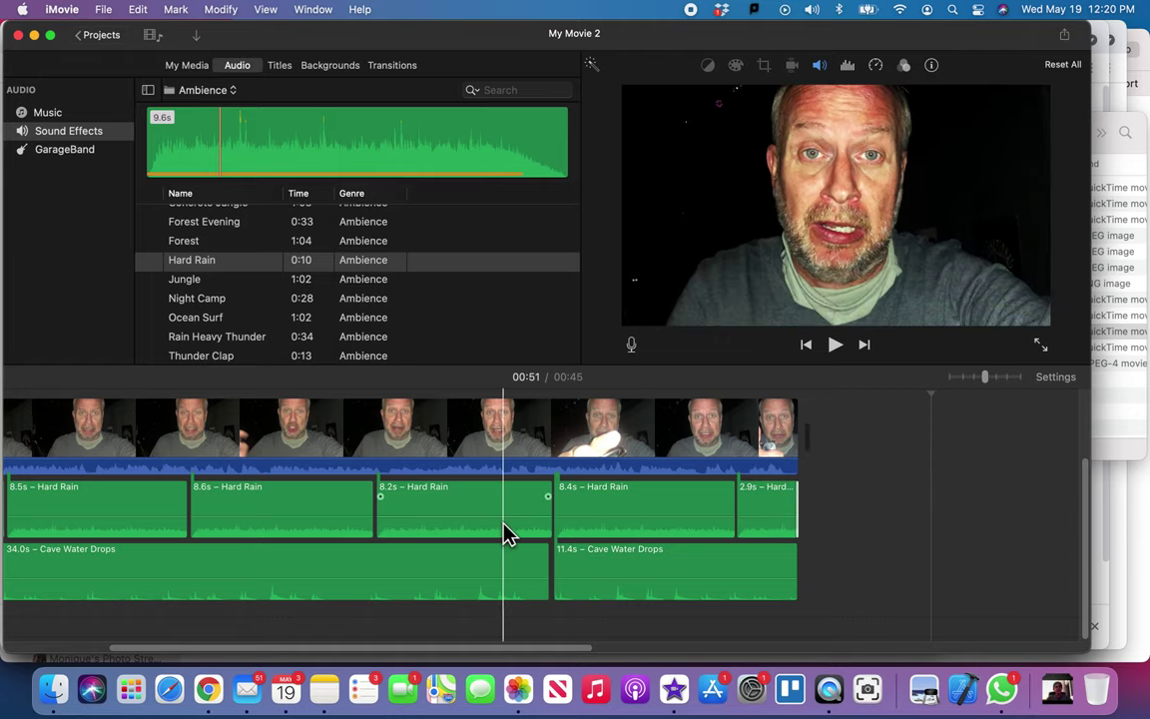
scroll(505, 534, left, 5)
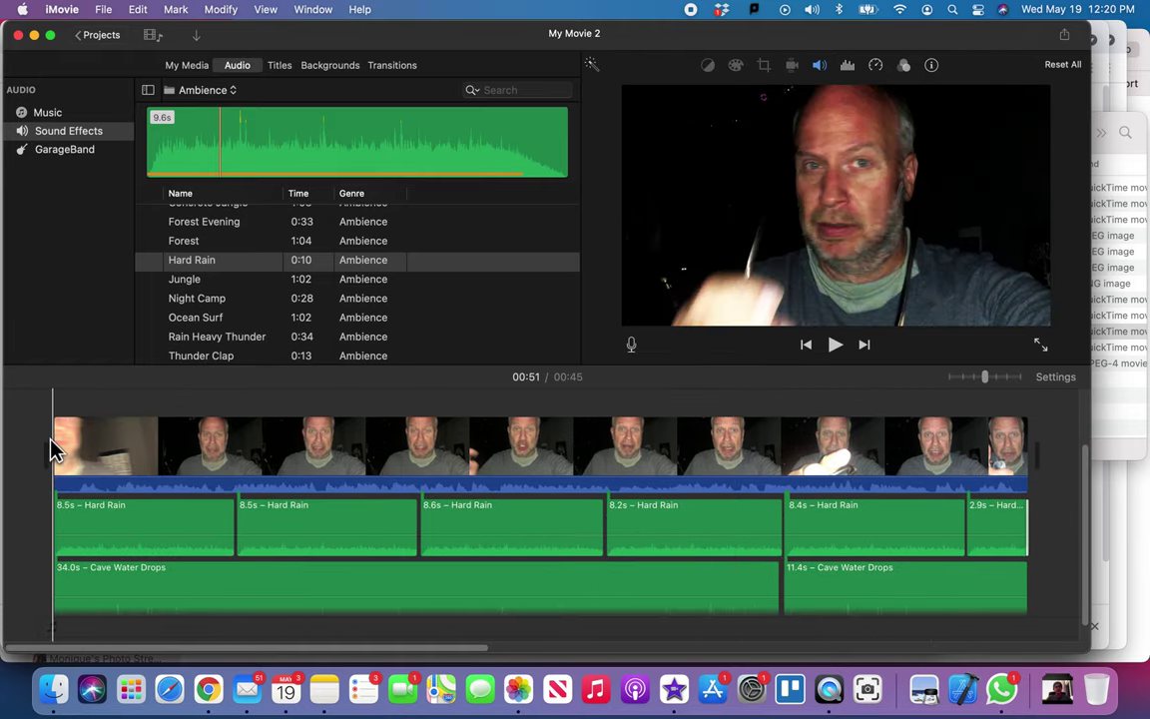
Play to 00:11, then trim the second Hard Rain clip's start from 8.5s to 8.0s
key(space)
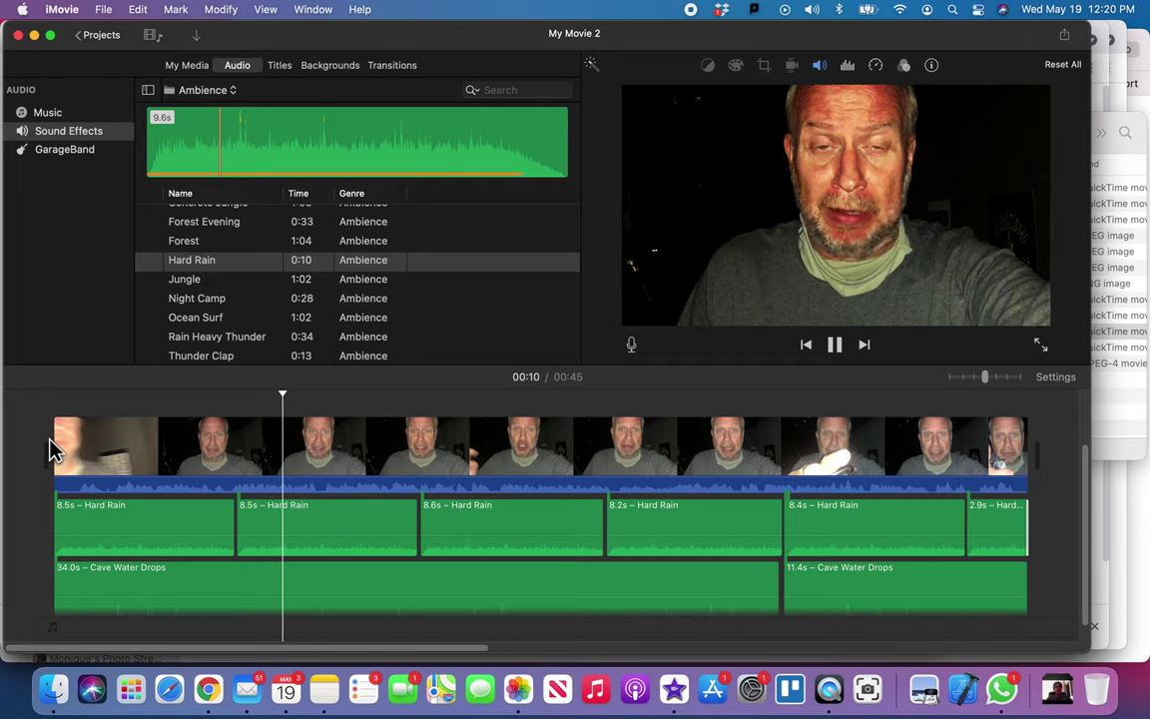
key(space)
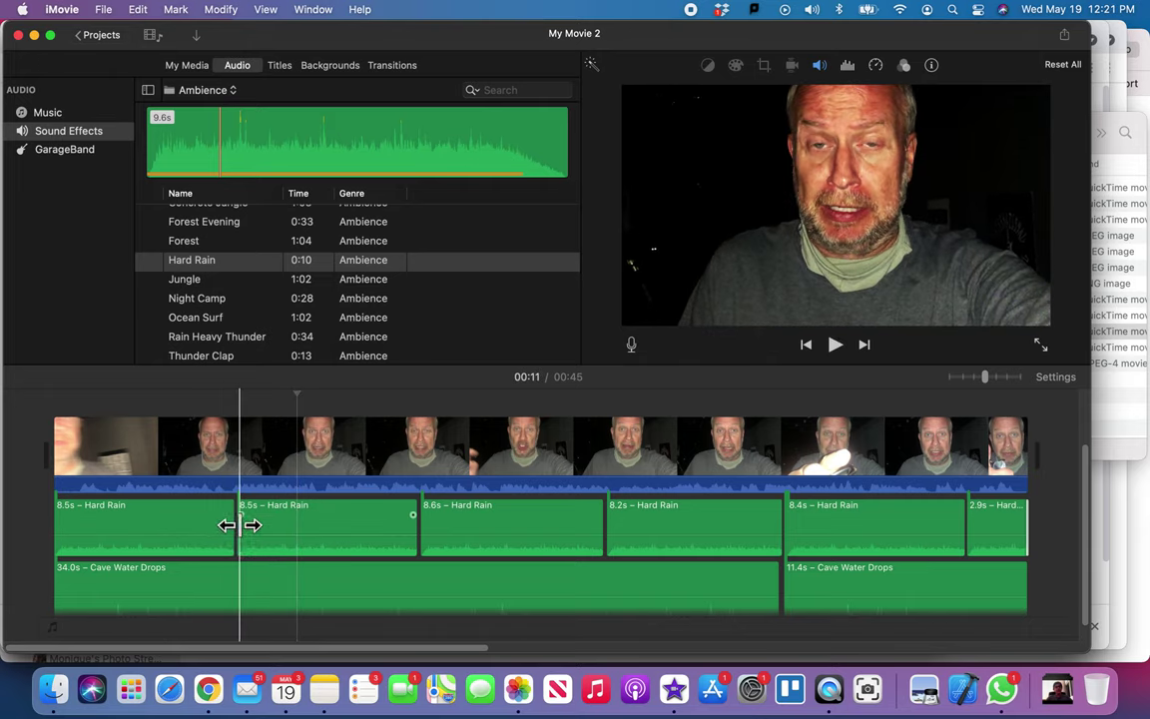
drag(240, 525, 243, 522)
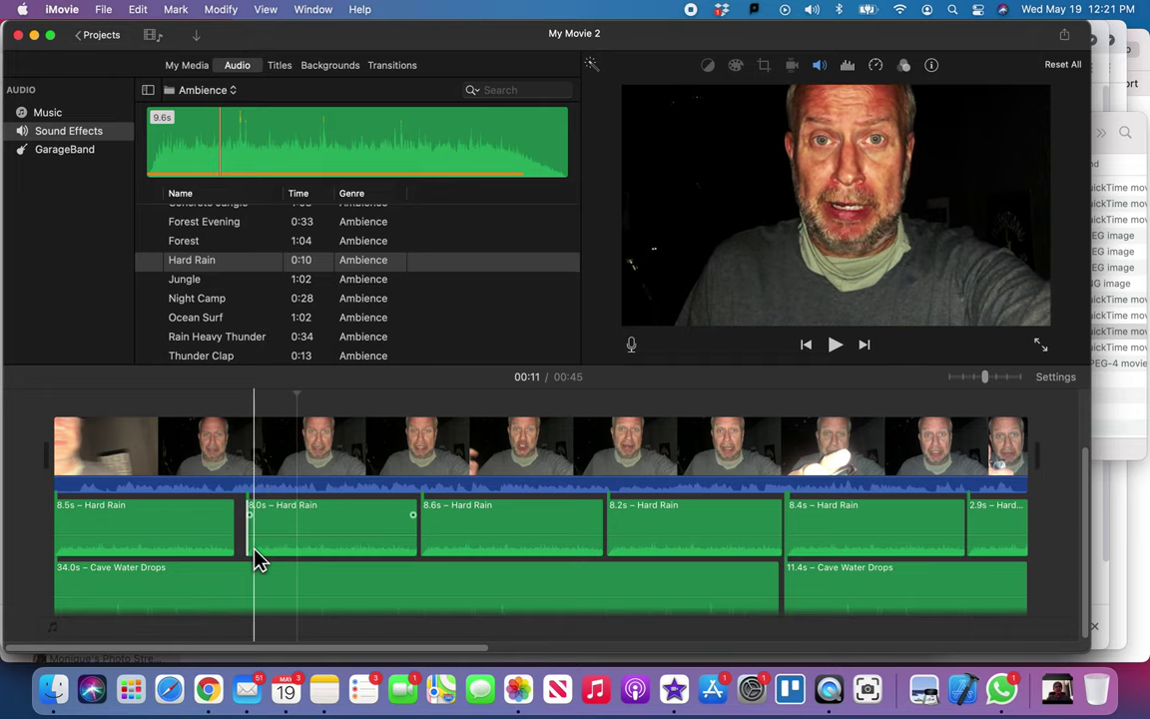
Pick the Rain Heavy Thunder effect in the Sound Effects list
scroll(243, 314, down, 2)
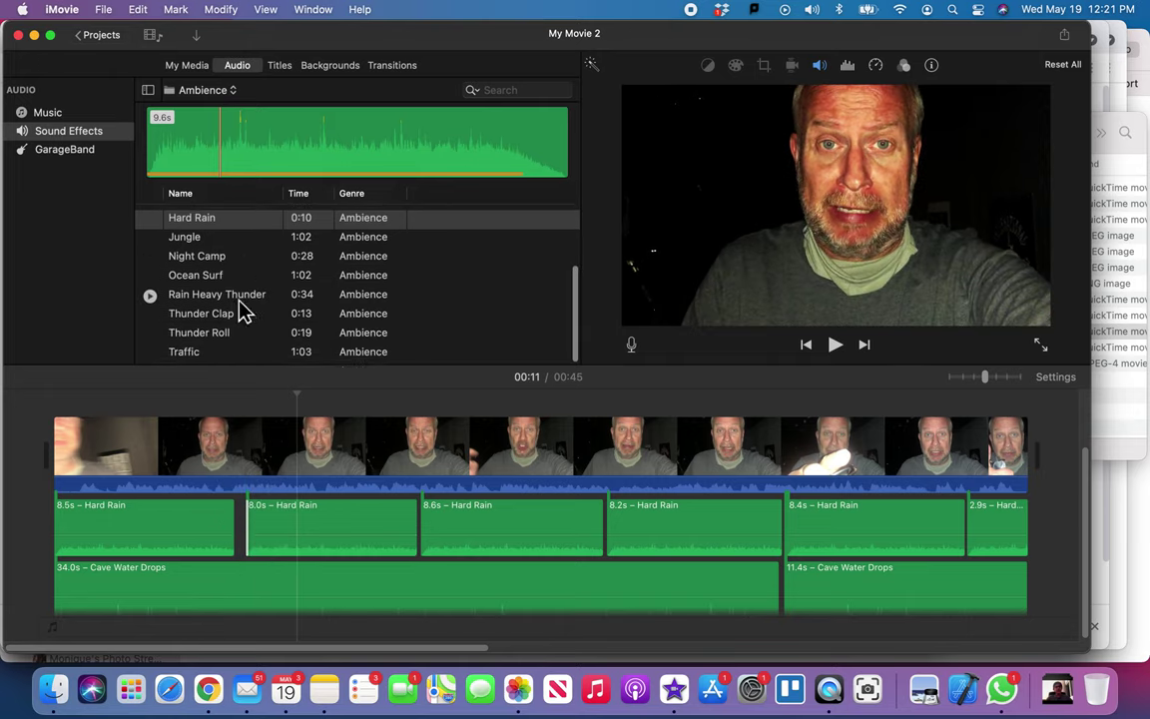
scroll(240, 313, up, 1)
scroll(239, 307, down, 1)
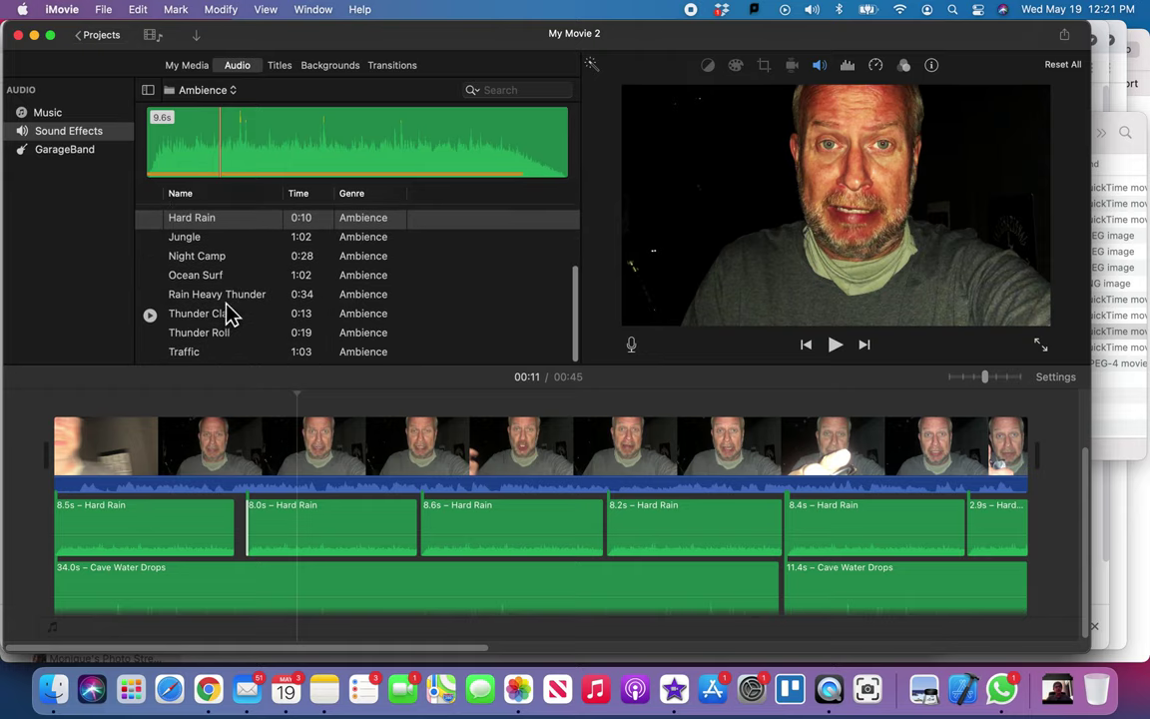
click(228, 300)
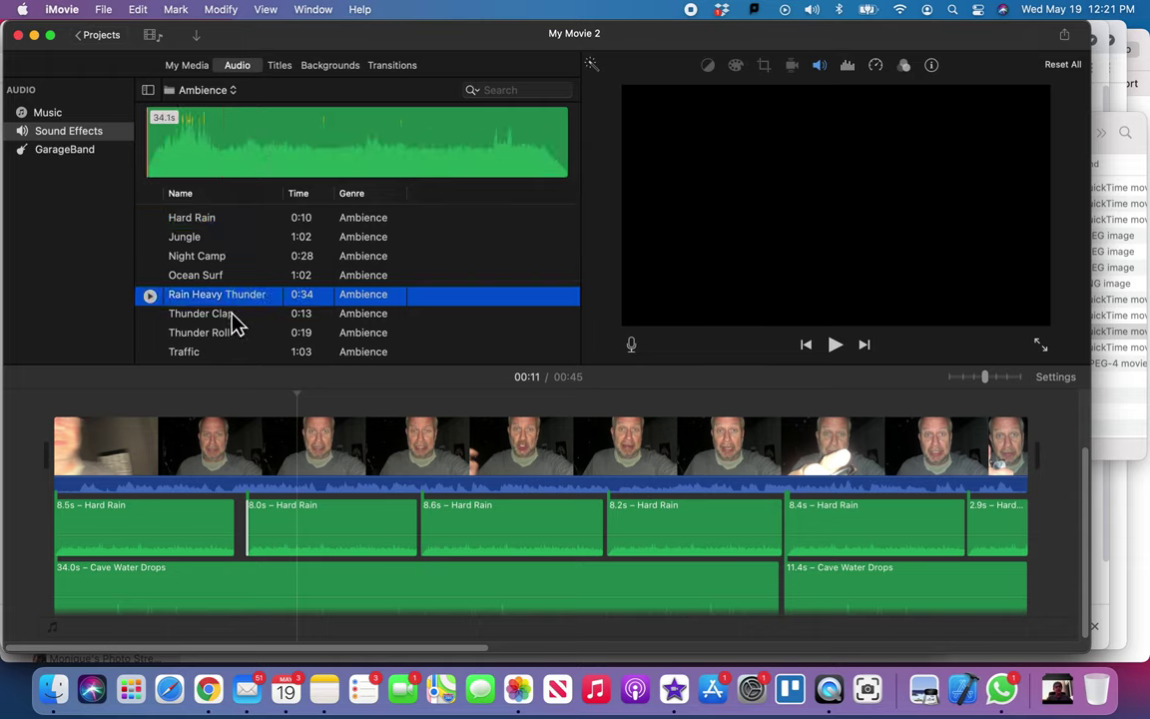
Delete all six Hard Rain clips and place Rain Heavy Thunder under Cave Water Drops at the start
click(200, 524)
super+click(303, 522)
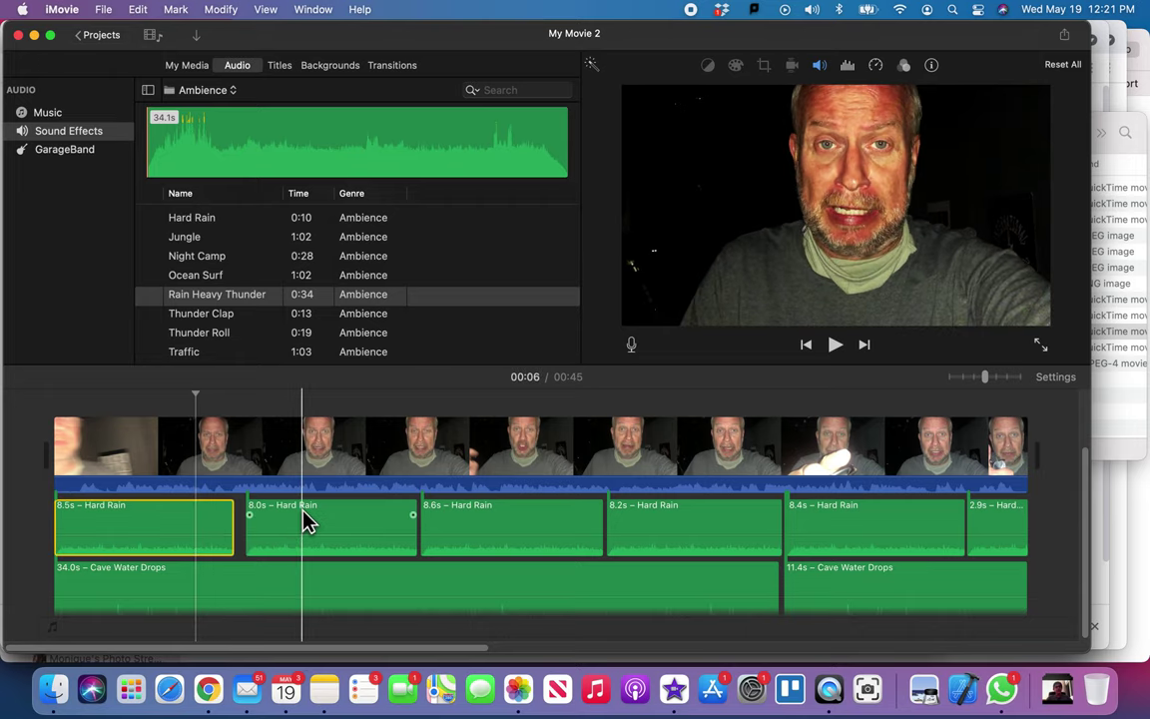
super+click(476, 521)
super+click(641, 521)
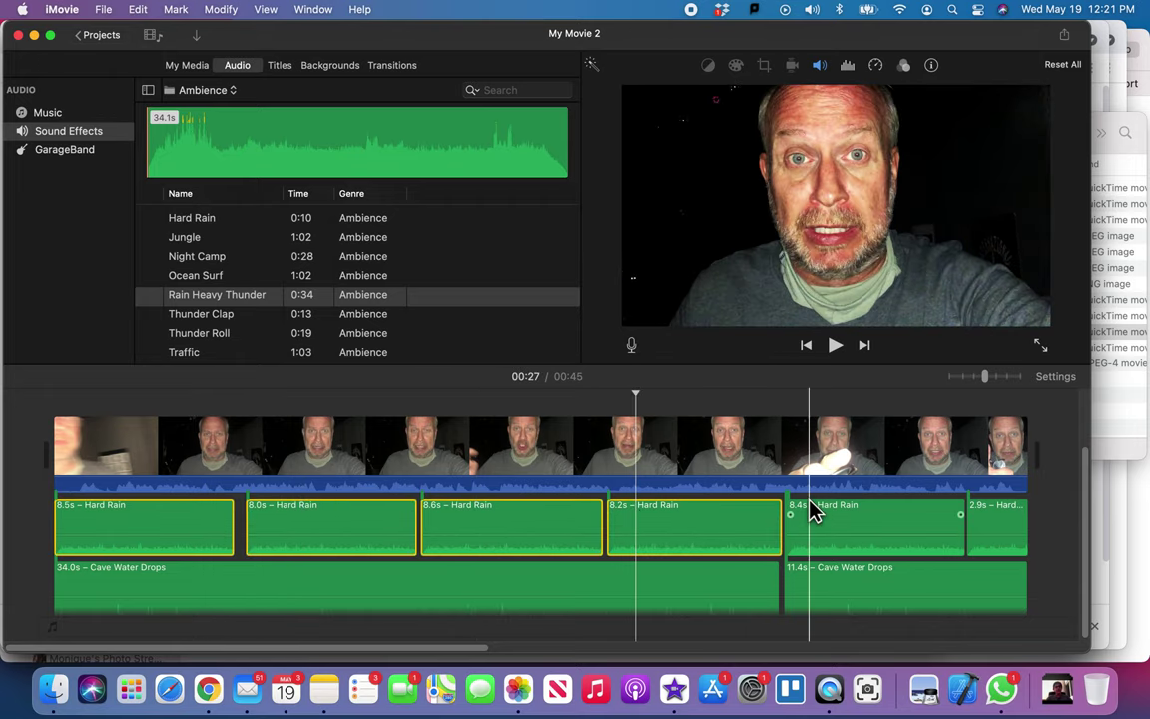
super+click(832, 517)
super+click(991, 523)
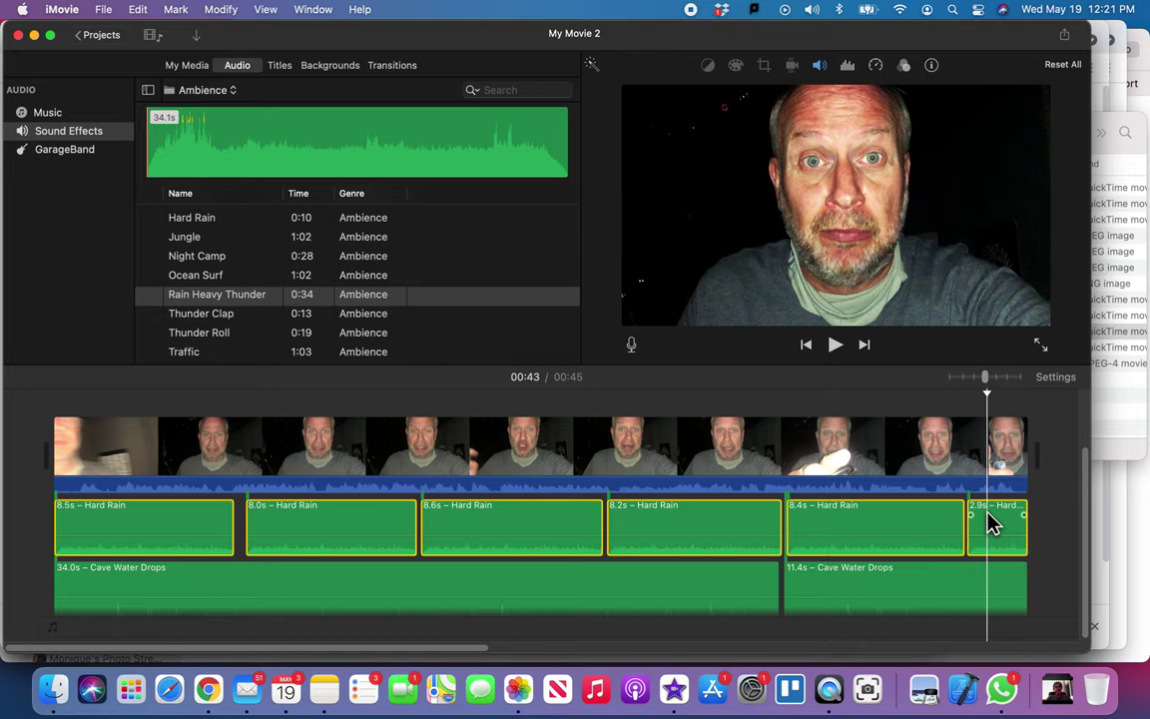
key(Delete)
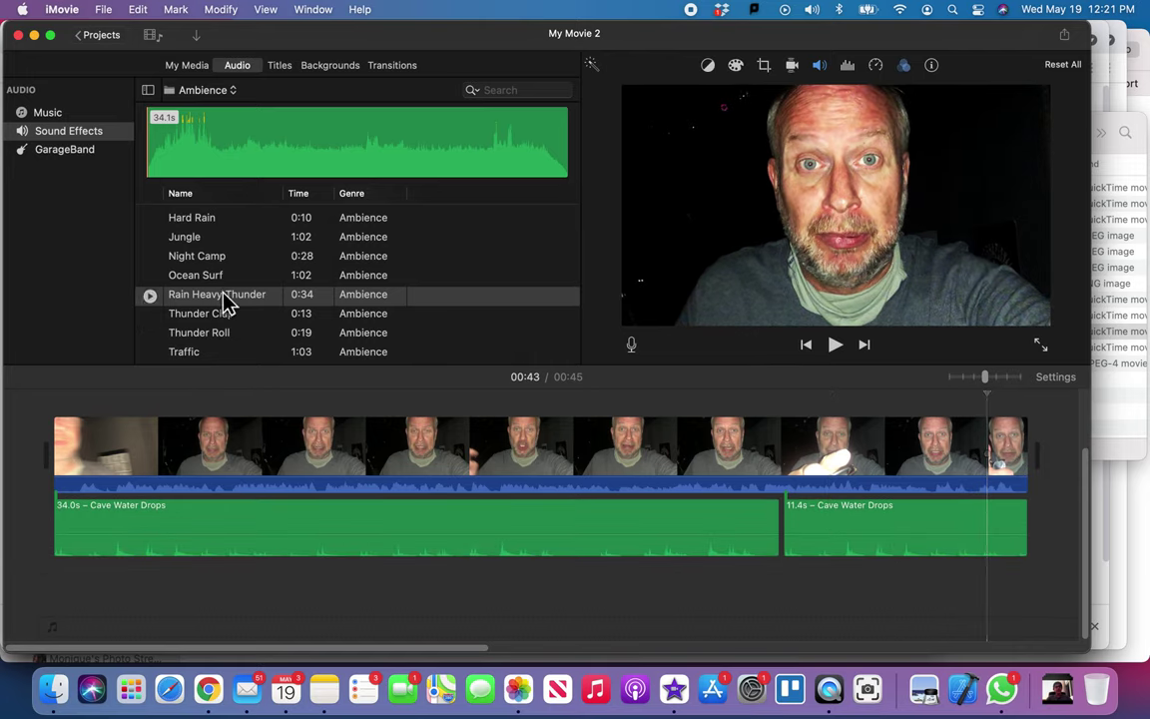
drag(221, 302, 26, 572)
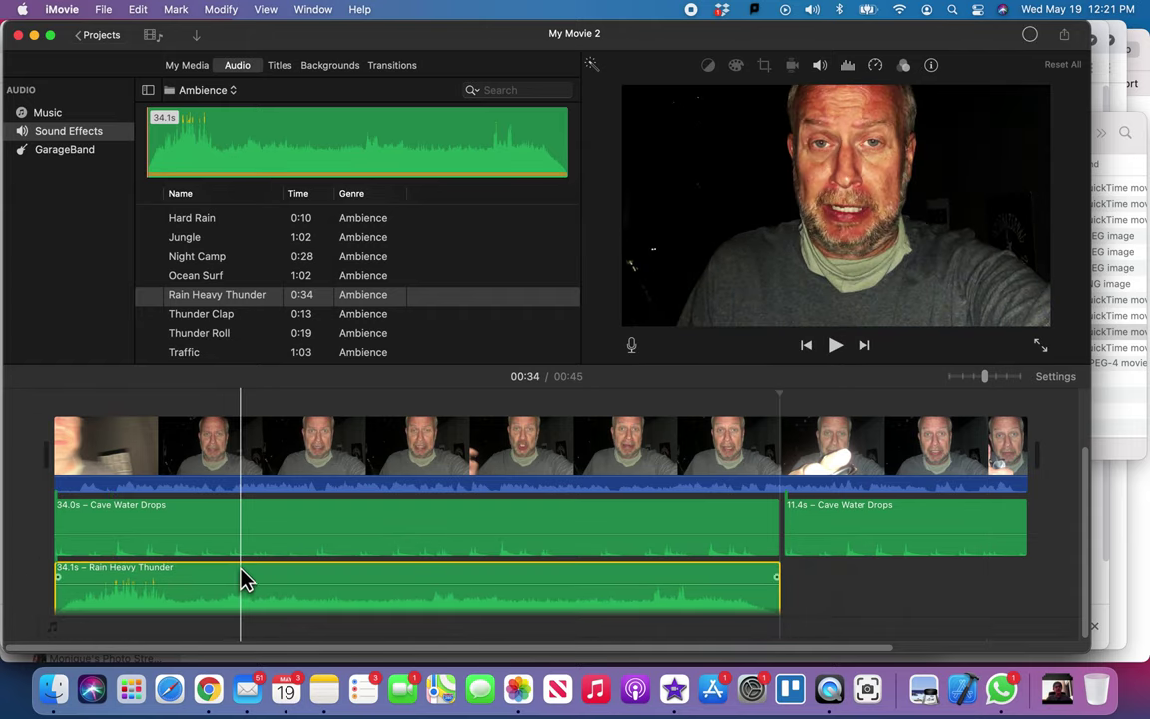
Set the Rain Heavy Thunder volume to about 16% and play the movie from the start
click(819, 66)
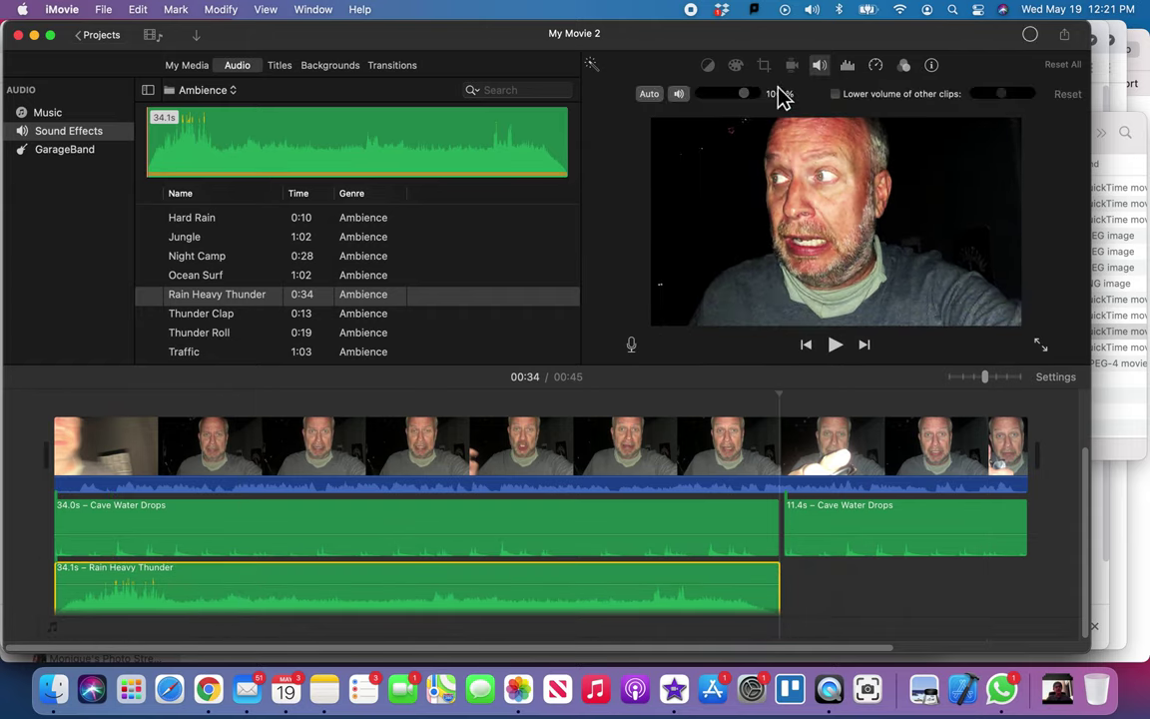
drag(728, 95, 709, 98)
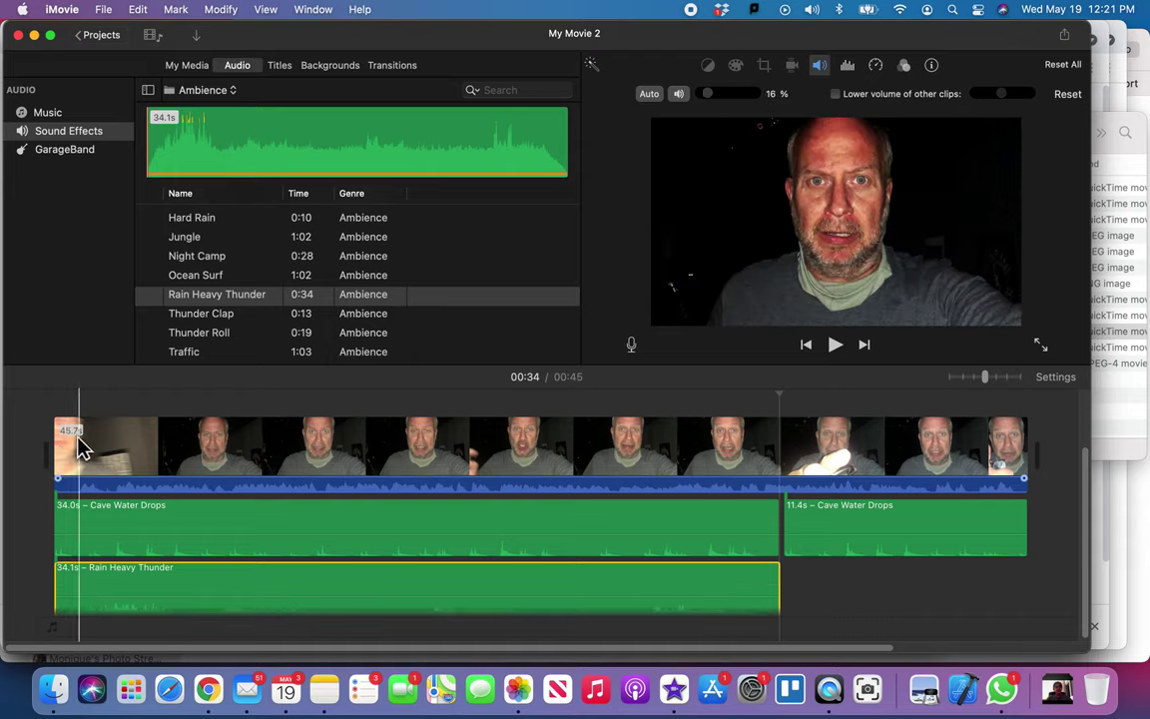
click(36, 462)
key(space)
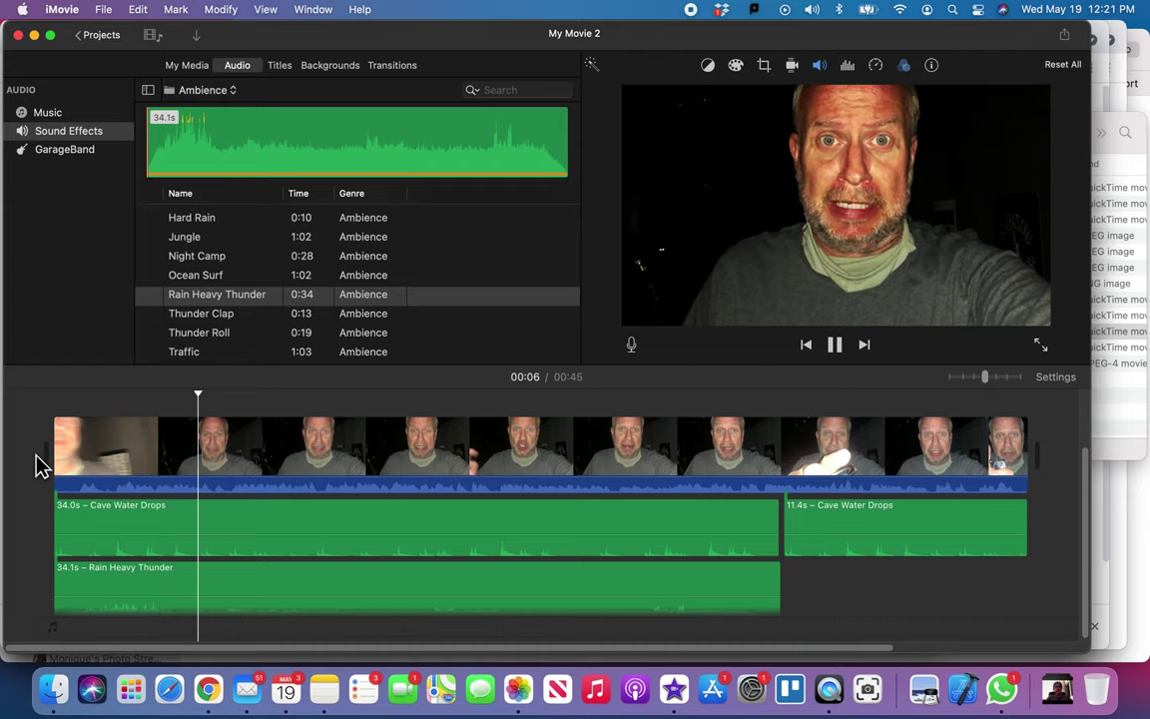
key(space)
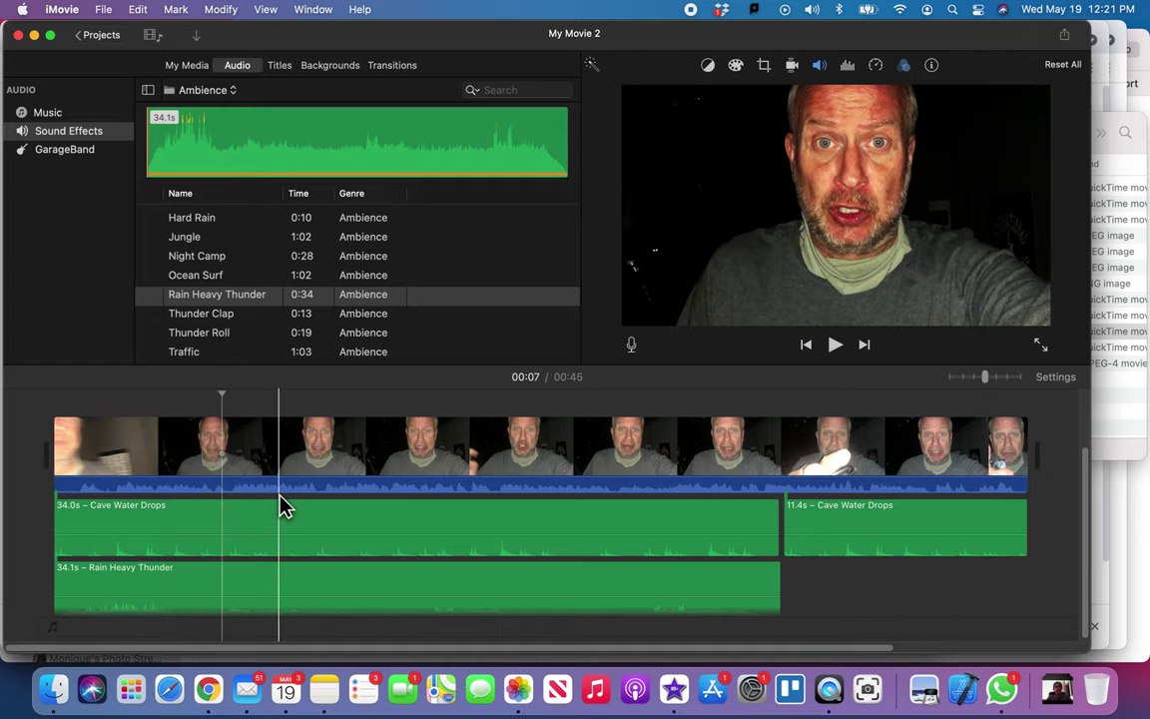
scroll(513, 488, right, 1)
scroll(513, 488, down, 1)
scroll(515, 496, up, 1)
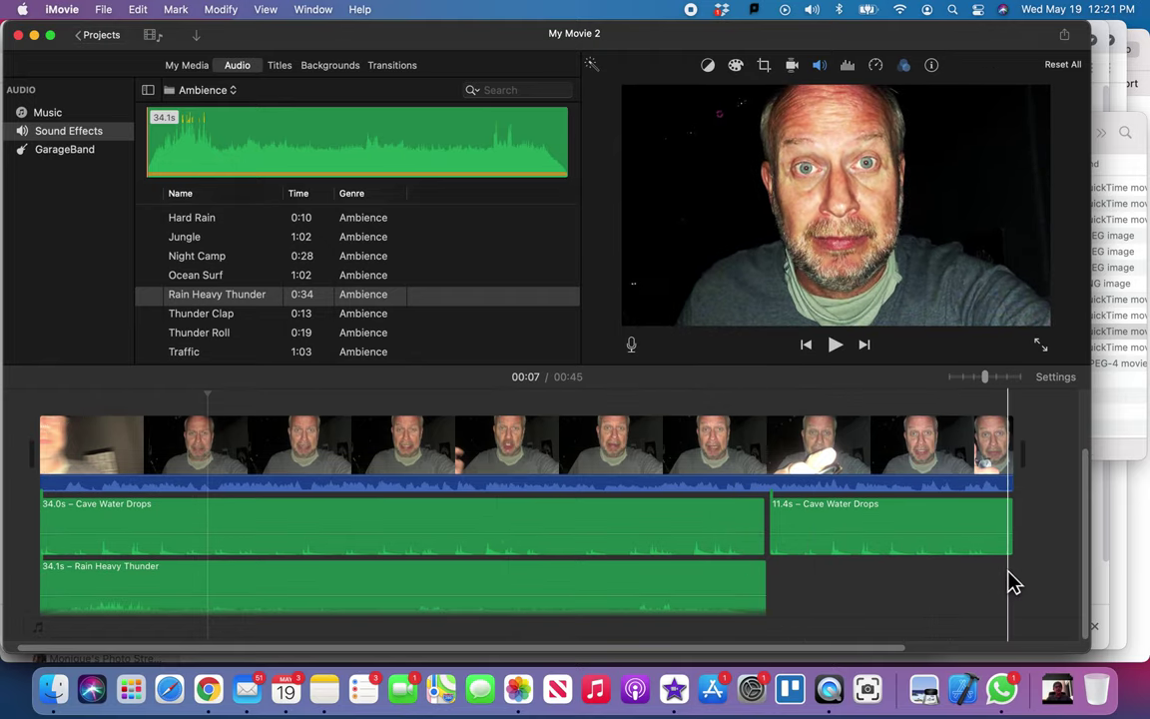
scroll(409, 353, down, 1)
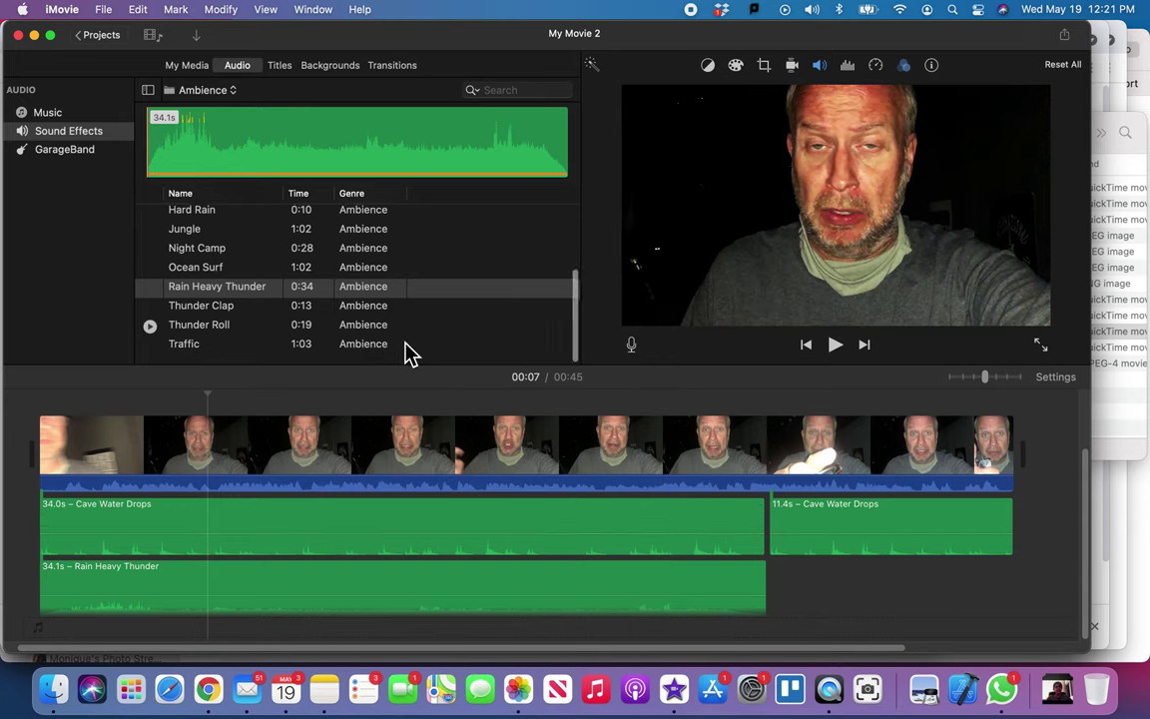
scroll(354, 308, up, 3)
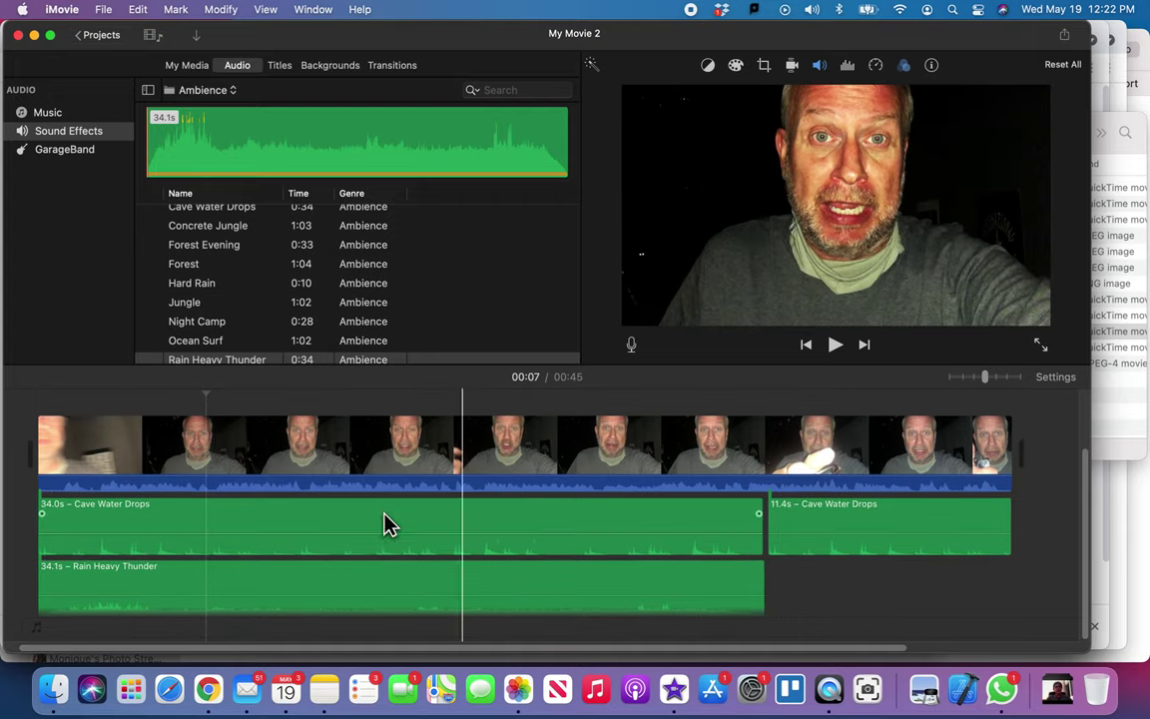
mouse_move(170, 547)
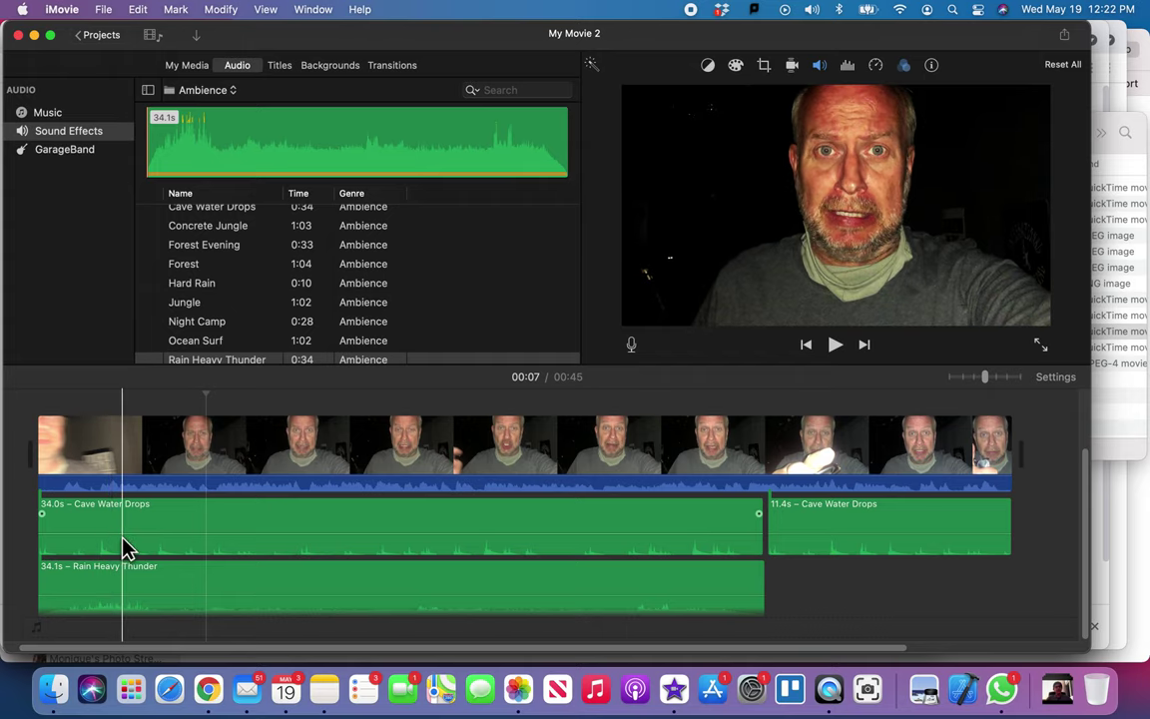
mouse_move(160, 576)
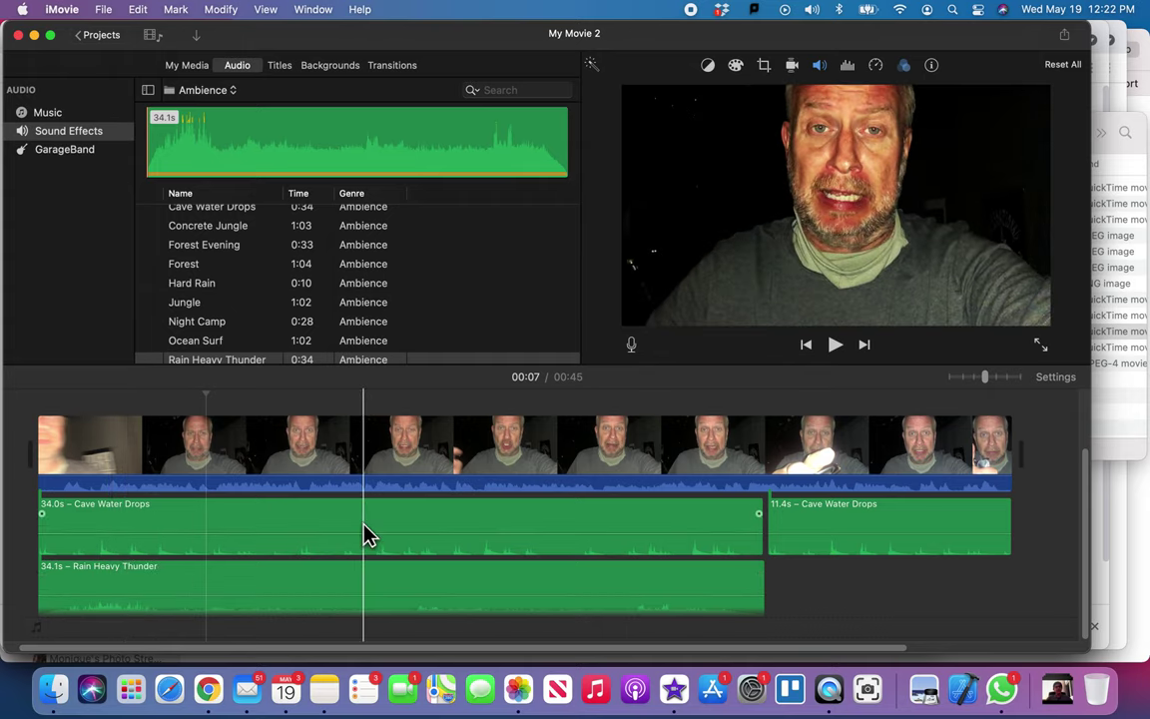